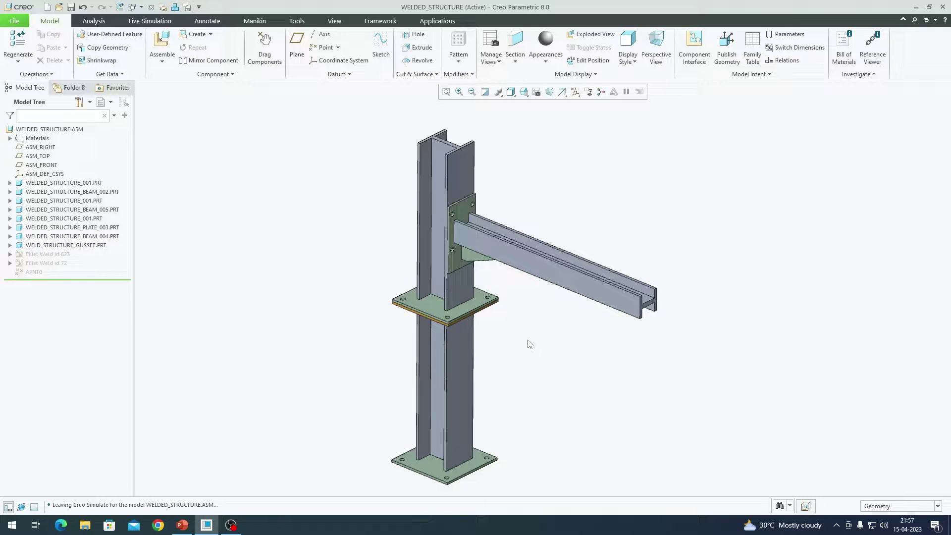
Inspect the column plate, lower column and middle base plate, orbiting to the plate's underside.
scroll(495, 342, "down", 5)
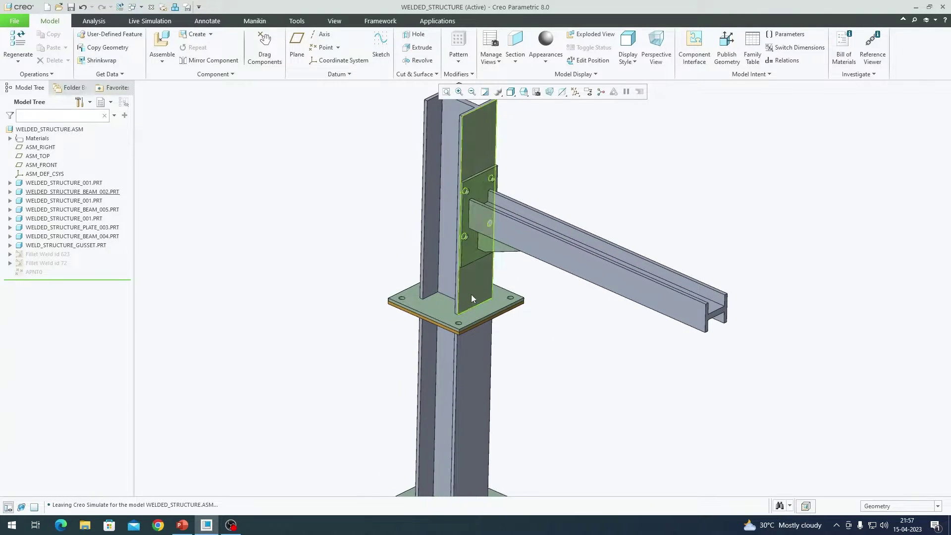
left_click(481, 287)
scroll(471, 347, "up", 2)
left_click(471, 341)
scroll(446, 319, "down", 5)
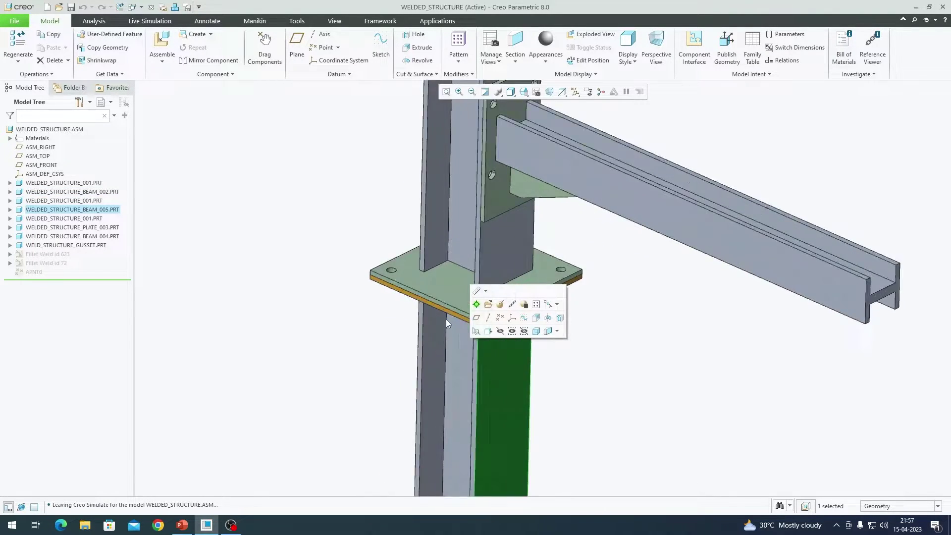
left_click(464, 305)
scroll(475, 312, "down", 4)
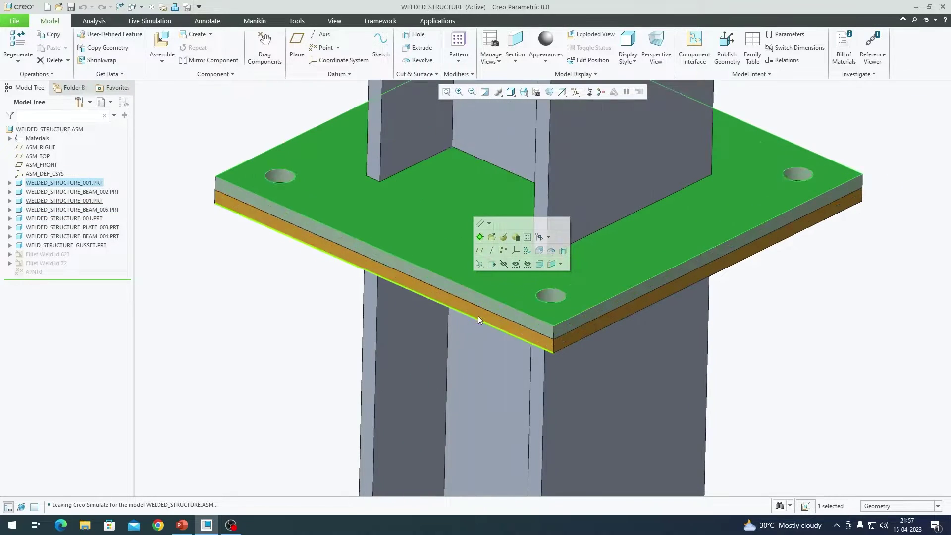
mouse_move(485, 319)
middle_mouse_down()
mouse_move(477, 302)
mouse_move(554, 337)
mouse_move(575, 370)
mouse_move(561, 364)
middle_mouse_up()
scroll(561, 364, "up", 8)
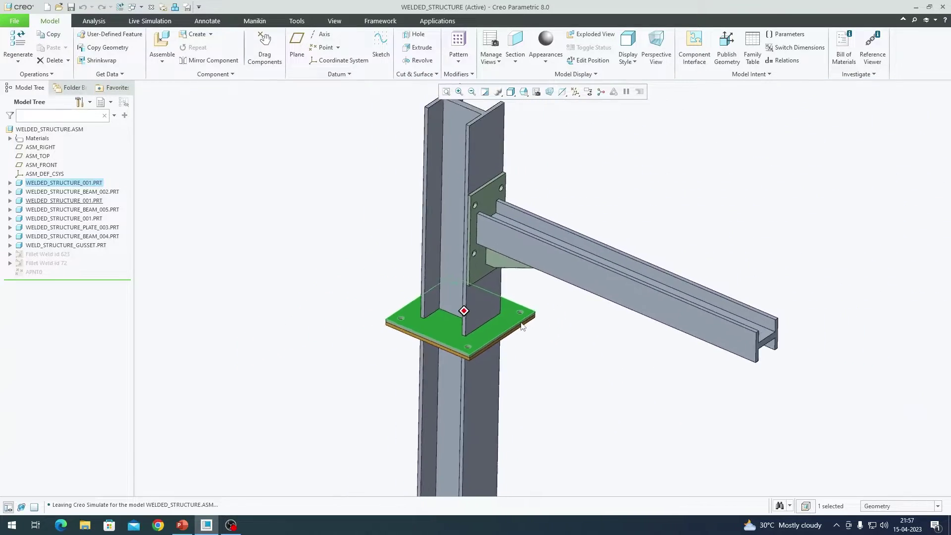
scroll(520, 323, "up", 4)
Check the bolt holes in the bottom base plate.
left_click(544, 341)
scroll(551, 311, "up", 3)
scroll(501, 430, "down", 10)
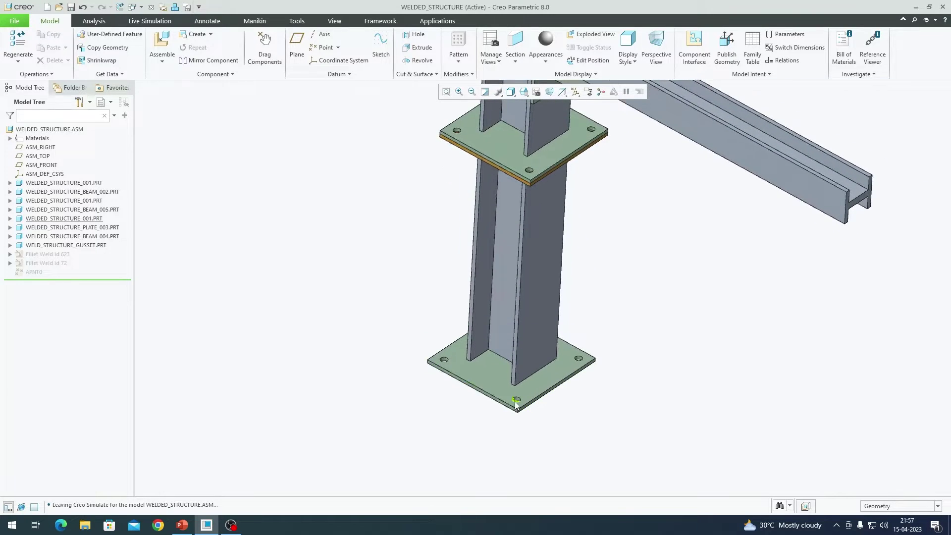
left_click(524, 392)
scroll(727, 269, "down", 4)
left_click(699, 266)
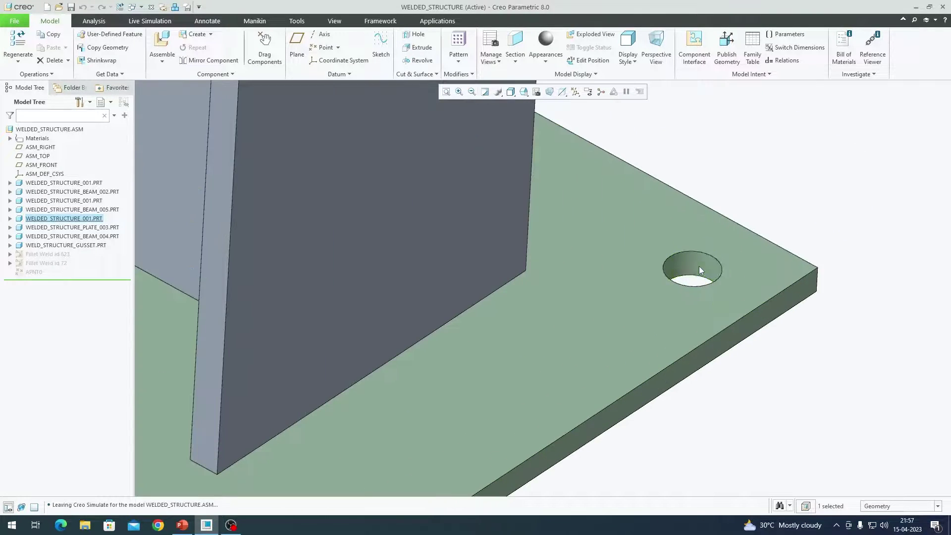
scroll(661, 364, "up", 10)
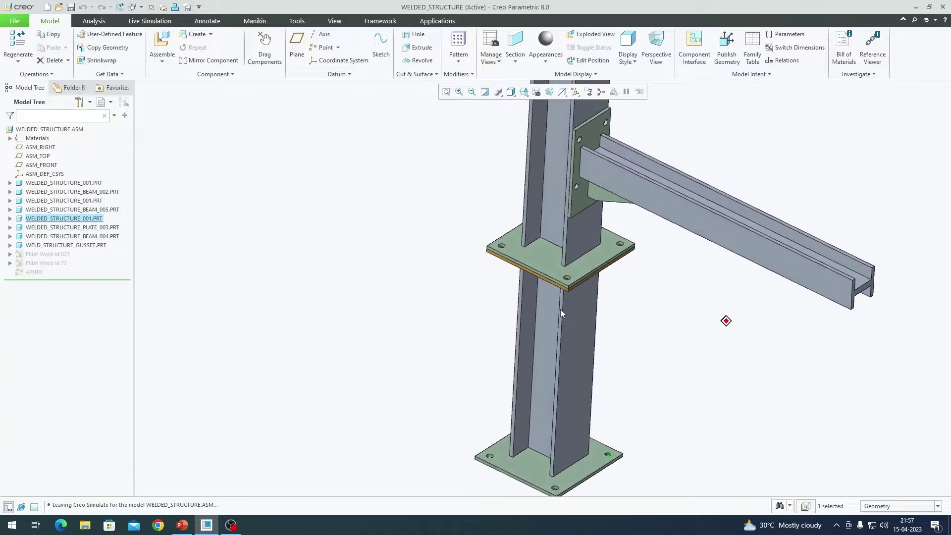
left_click(619, 359)
Identify the beam-to-column connection plate, cantilever beam and upper column.
scroll(539, 212, "down", 5)
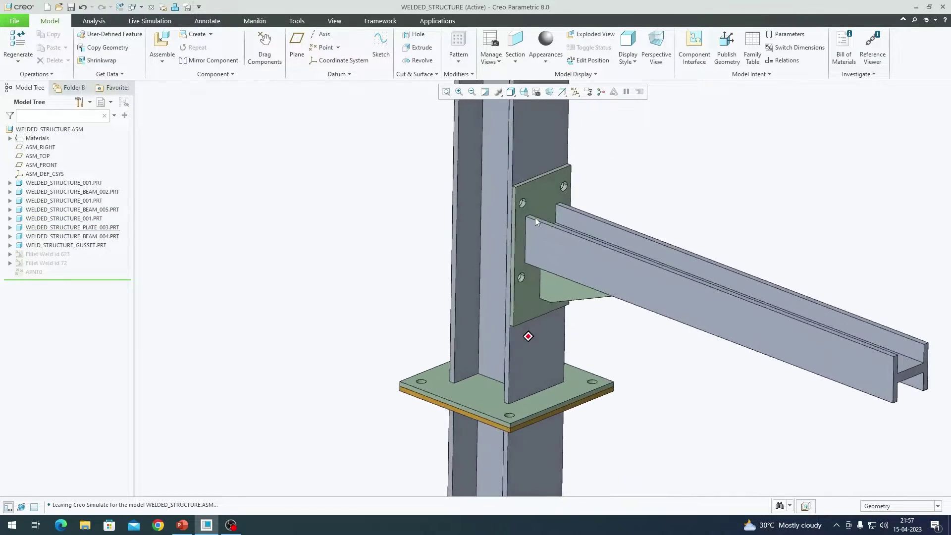
left_click(530, 196)
left_click(553, 254)
scroll(553, 254, "up", 2)
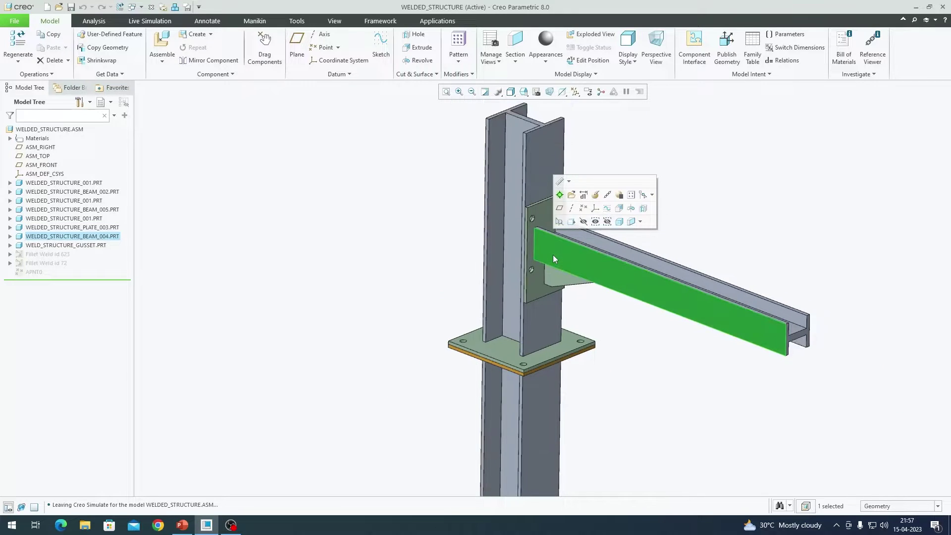
scroll(530, 254, "down", 3)
scroll(520, 361, "up", 3)
scroll(525, 251, "down", 4)
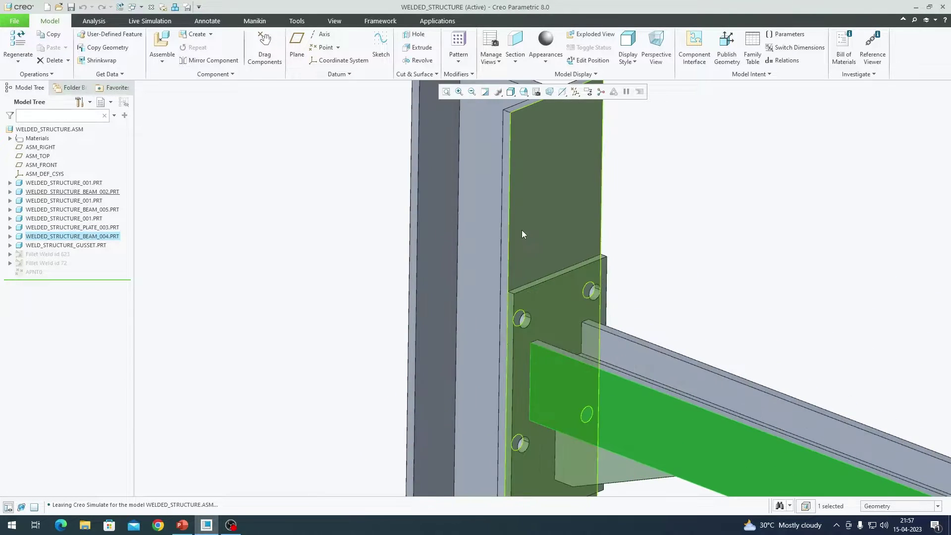
left_click(521, 230)
scroll(513, 232, "up", 4)
scroll(538, 278, "down", 4)
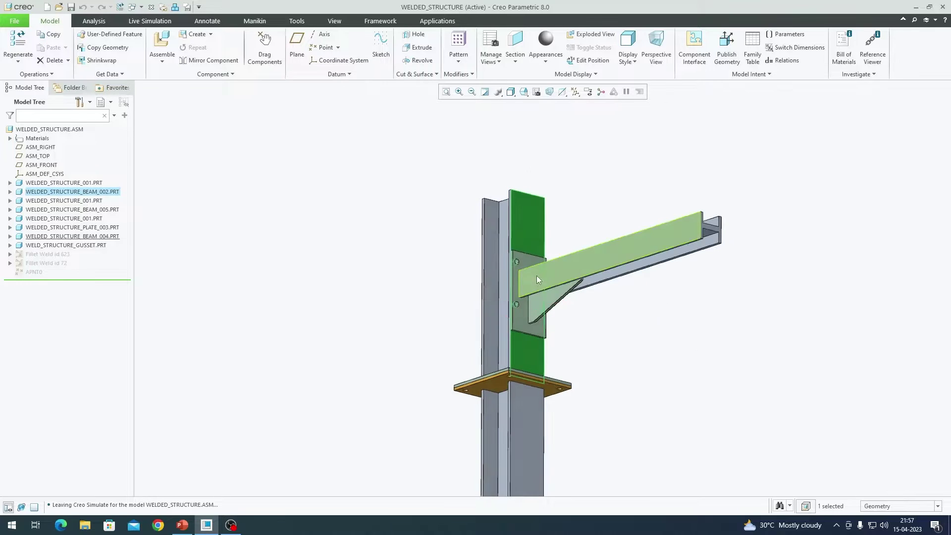
scroll(560, 318, "up", 1)
scroll(566, 319, "up", 2)
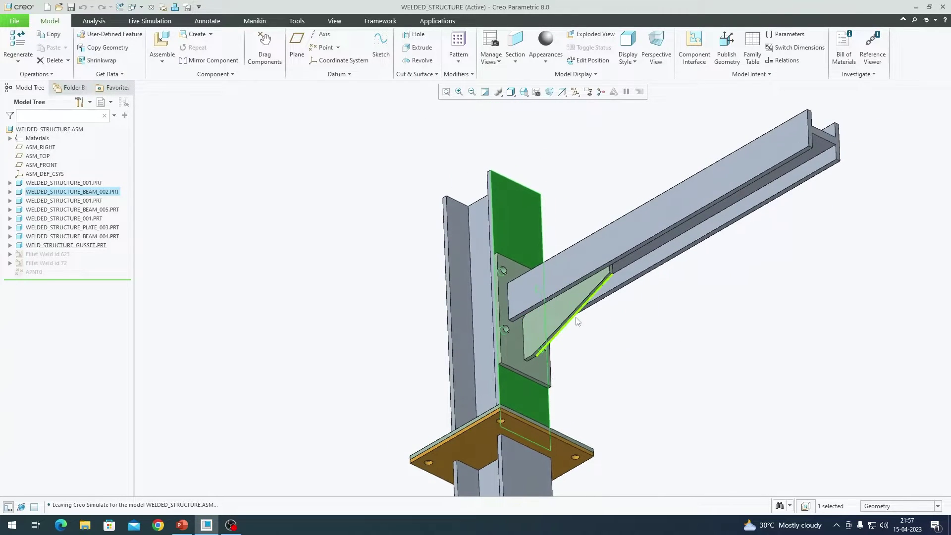
scroll(557, 309, "down", 3)
scroll(524, 297, "up", 4)
Reset to the standard orientation and view the middle base plate from below.
key("ctrl+d")
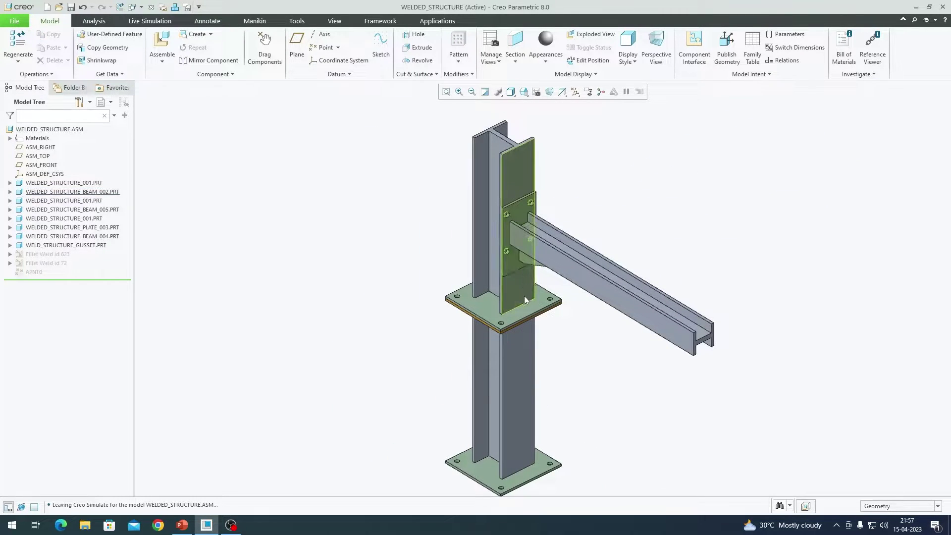
scroll(500, 324, "down", 6)
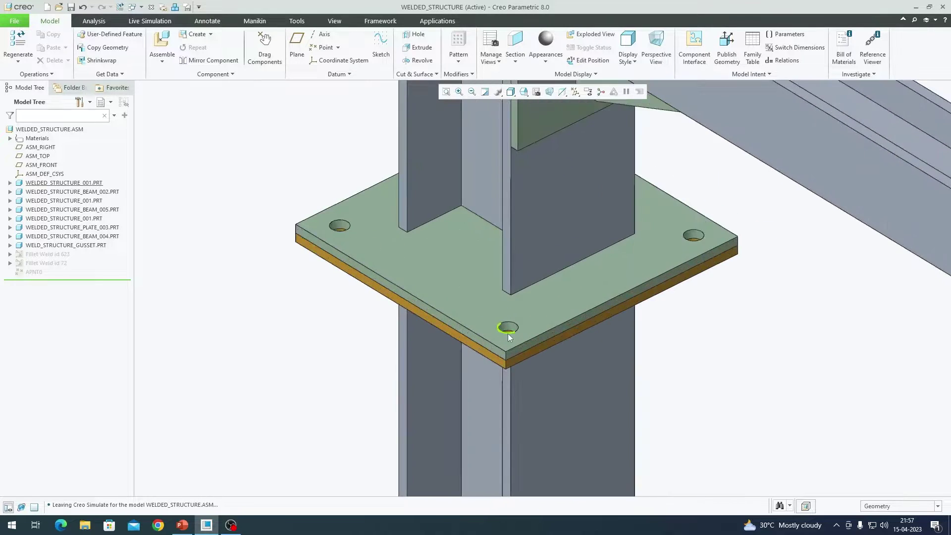
left_click(503, 319)
scroll(503, 319, "up", 1)
middle_click_drag(504, 319, 524, 388)
scroll(522, 349, "up", 3)
scroll(529, 357, "up", 2)
scroll(516, 183, "down", 4)
scroll(532, 186, "up", 1)
Examine the upper column, the beam's end plate and the cantilever beam from the side.
left_click(526, 159)
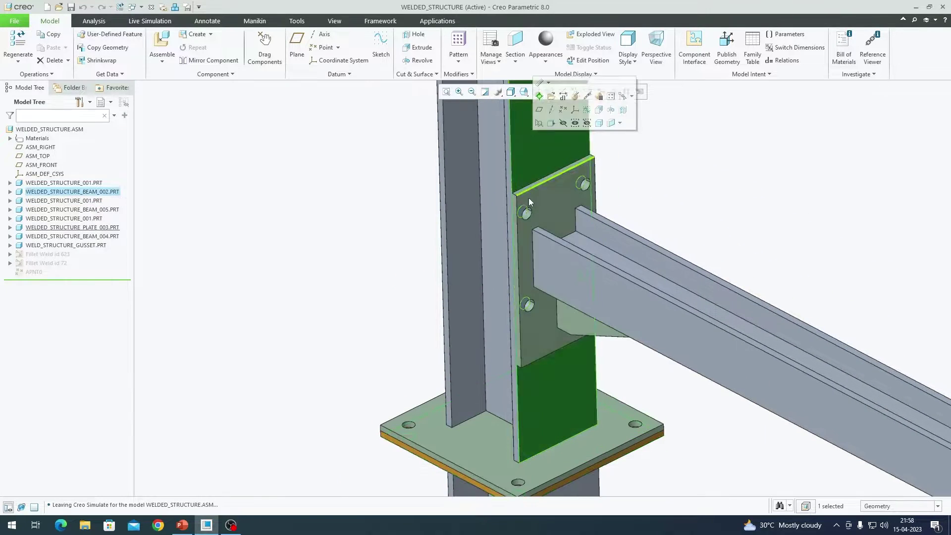
middle_click_drag(520, 230, 543, 214)
left_click(542, 213)
left_click(593, 290)
scroll(539, 263, "up", 4)
mouse_move(608, 348)
middle_mouse_down()
mouse_move(571, 340)
mouse_move(607, 352)
mouse_move(585, 345)
middle_mouse_up()
left_click(594, 351)
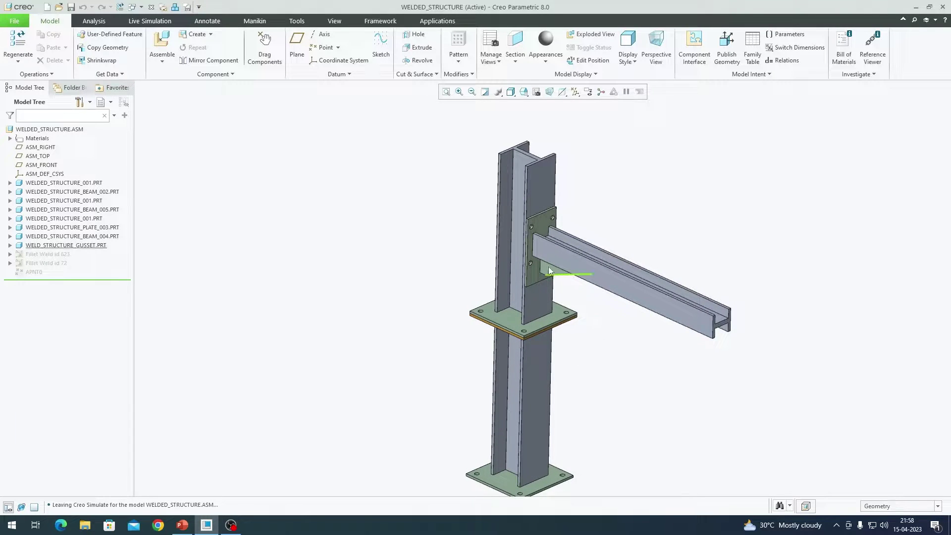
middle_click_drag(444, 255, 539, 292)
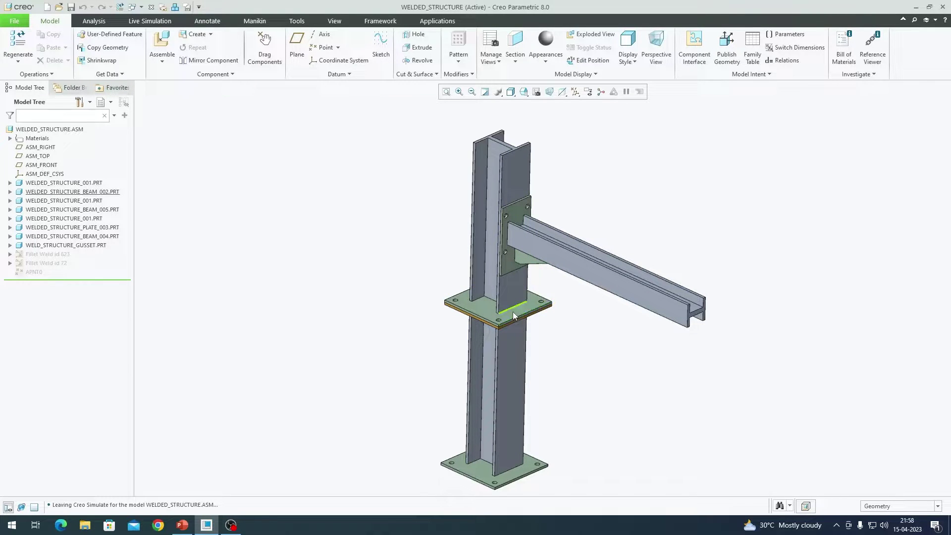
scroll(486, 308, "up", 5)
Review the upper column, lower column, middle and bottom base plates from underneath.
left_click(499, 262)
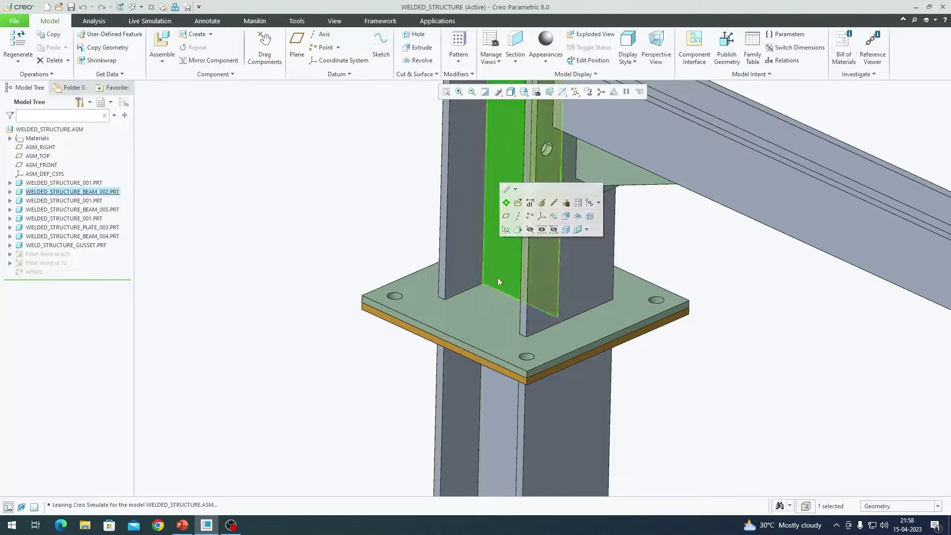
scroll(515, 332, "down", 3)
left_click(492, 314)
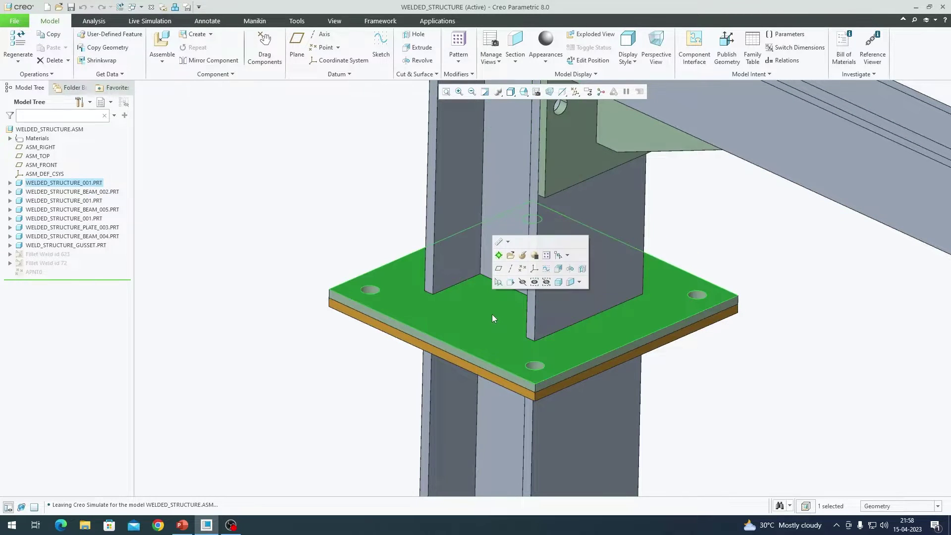
scroll(491, 314, "down", 2)
middle_click_drag(514, 392, 515, 355)
scroll(515, 355, "down", 1)
scroll(516, 355, "up", 5)
left_click(527, 366)
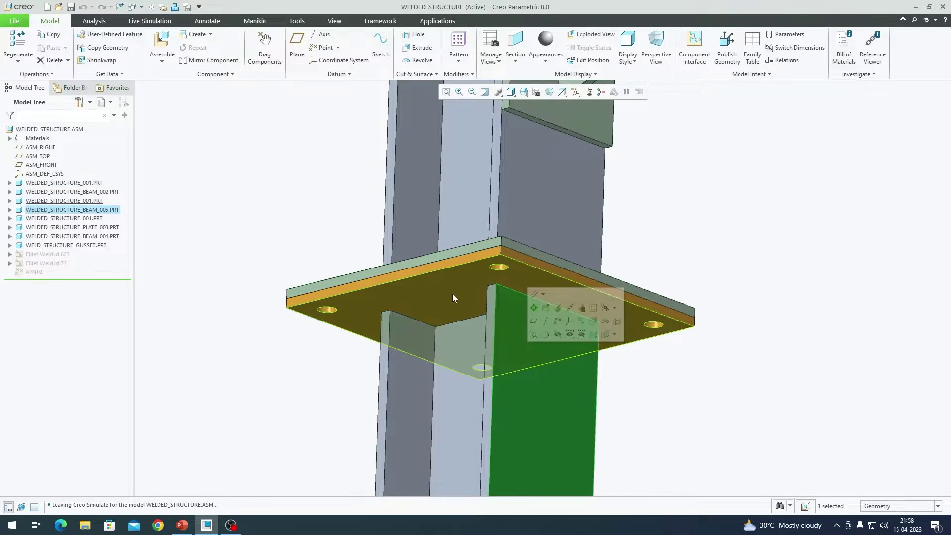
left_click(453, 293)
scroll(477, 259, "down", 5)
scroll(480, 297, "down", 3)
scroll(481, 458, "up", 4)
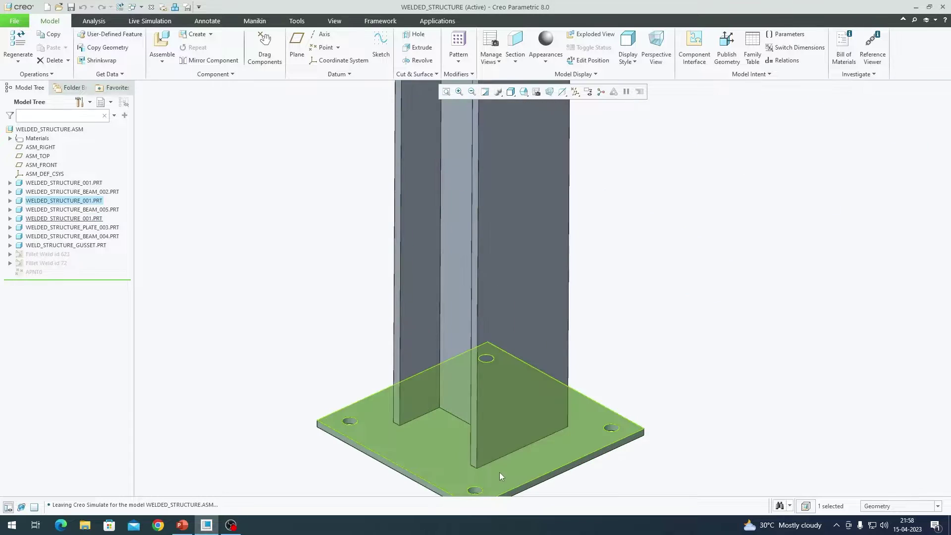
scroll(498, 474, "down", 3)
left_click(498, 474)
left_click(572, 364)
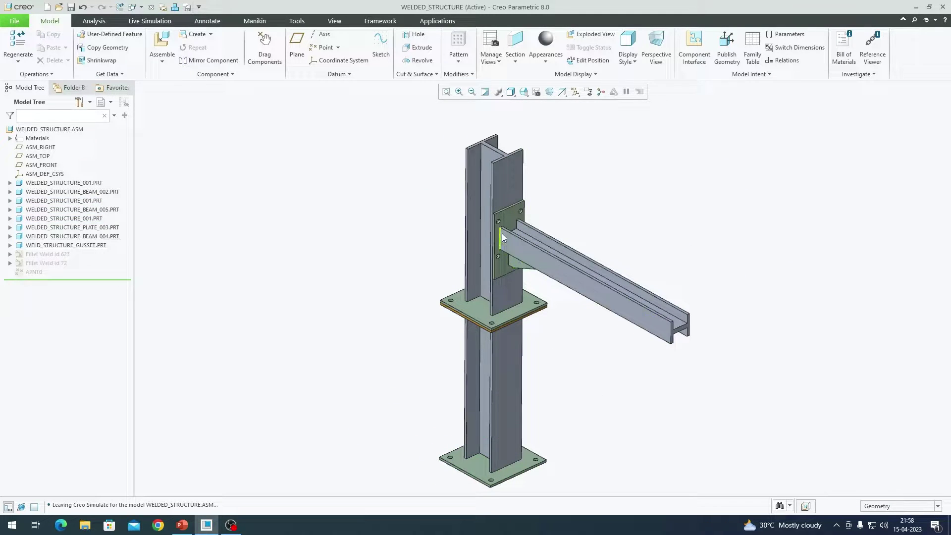
scroll(503, 219, "up", 5)
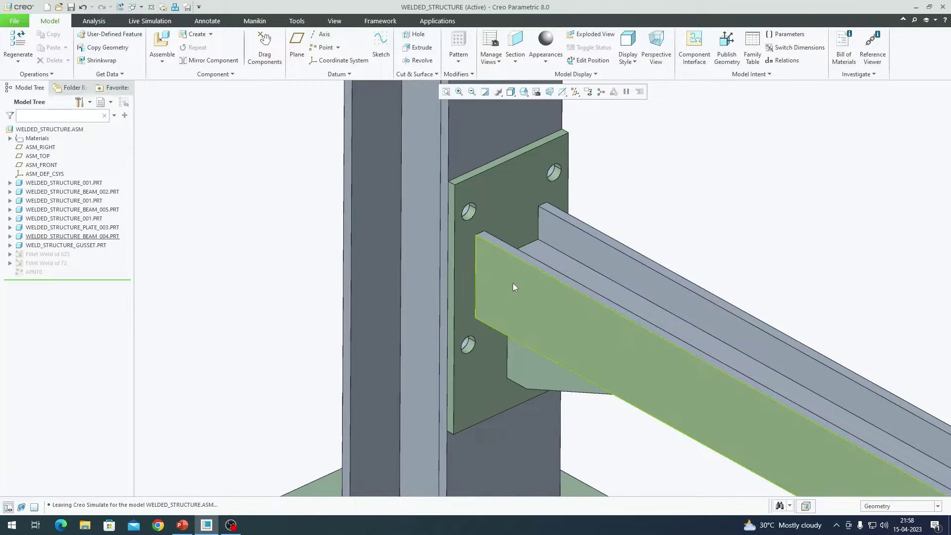
Inspect the cantilever beam, connection plate and gusset at the column-beam joint, then zoom out.
left_click(512, 287)
scroll(513, 286, "down", 1)
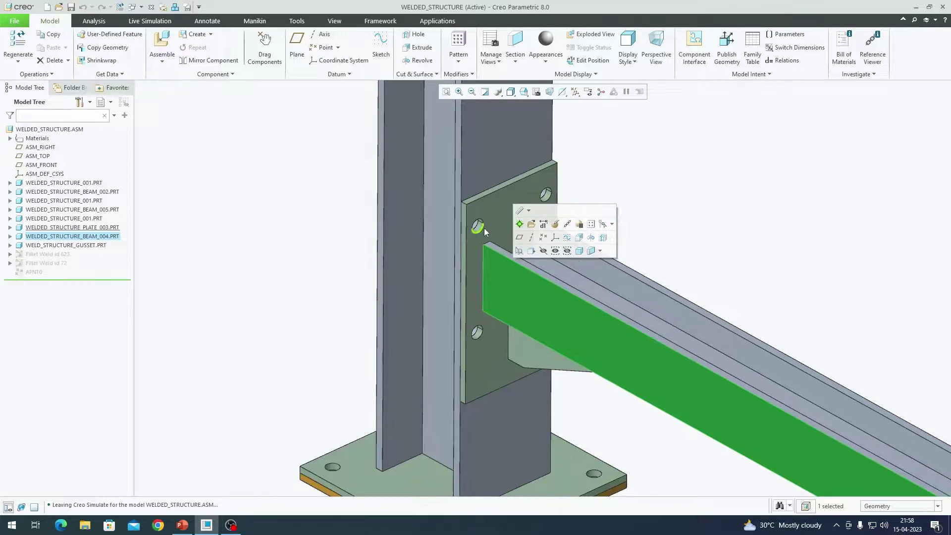
scroll(495, 229, "up", 3)
left_click(507, 231)
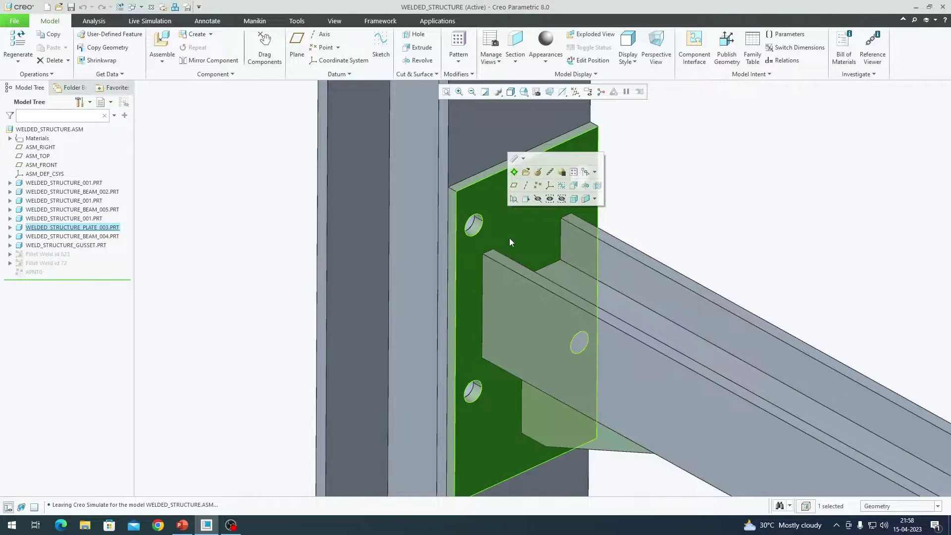
scroll(509, 238, "down", 4)
middle_click_drag(517, 301, 516, 260)
scroll(520, 308, "up", 4)
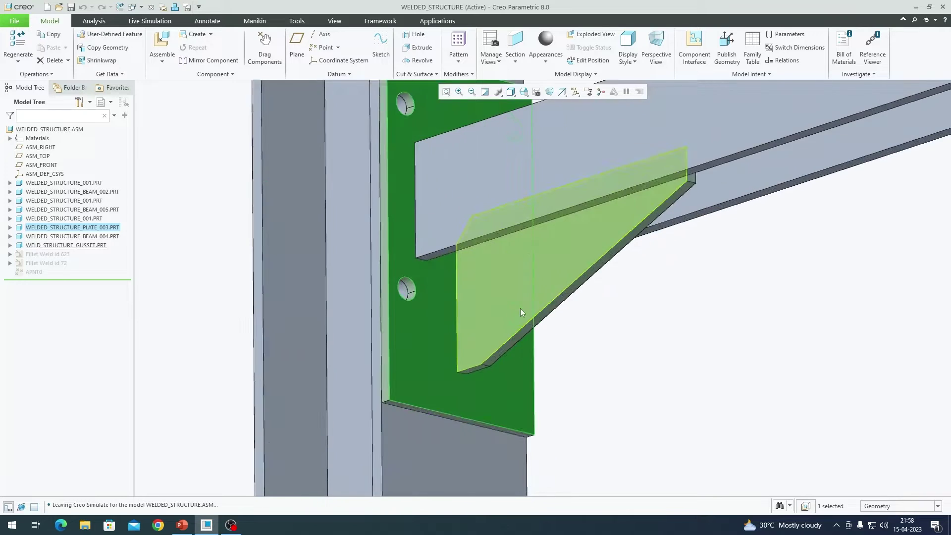
middle_click_drag(520, 308, 510, 289)
left_click(522, 340)
scroll(522, 340, "down", 2)
left_click(459, 348)
scroll(459, 347, "down", 2)
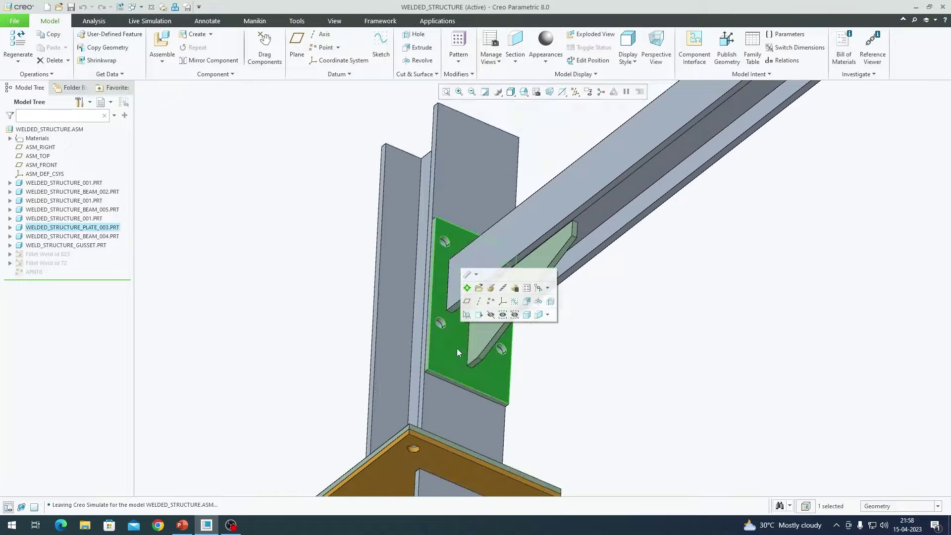
scroll(610, 201, "up", 2)
left_click(611, 201)
scroll(483, 290, "down", 4)
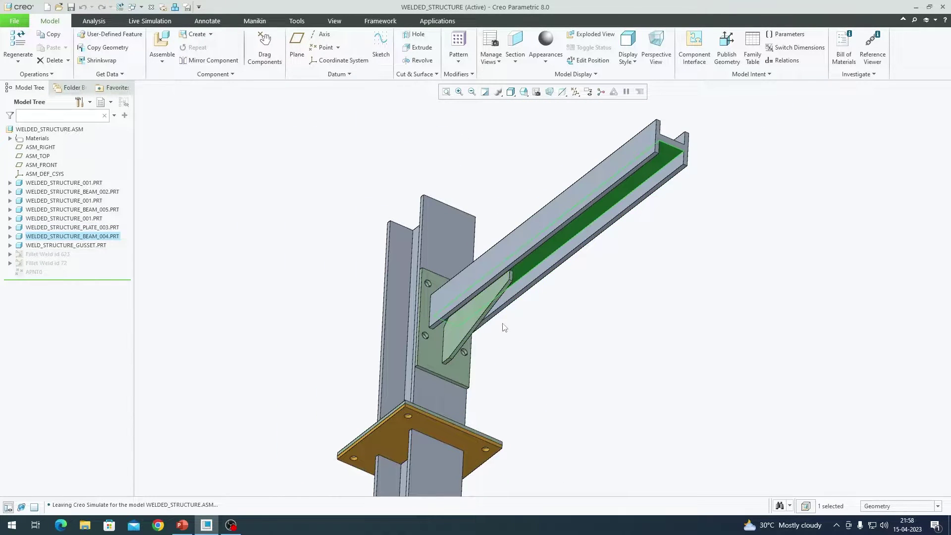
mouse_move(504, 326)
middle_mouse_down()
mouse_move(528, 304)
mouse_move(518, 331)
mouse_move(508, 271)
mouse_move(518, 254)
middle_mouse_up()
scroll(518, 327, "down", 3)
scroll(497, 286, "down", 1)
left_click(570, 227)
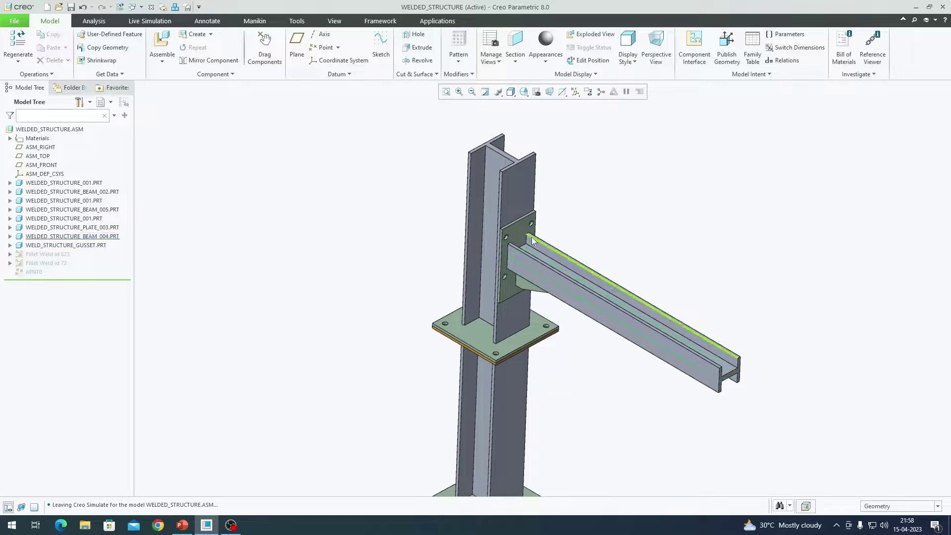
scroll(513, 239, "up", 3)
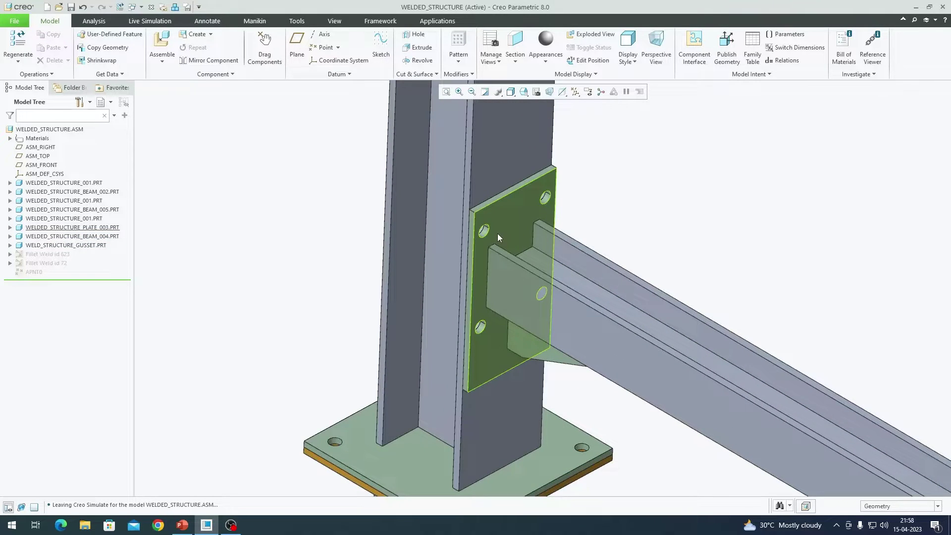
scroll(497, 234, "down", 5)
scroll(456, 321, "up", 4)
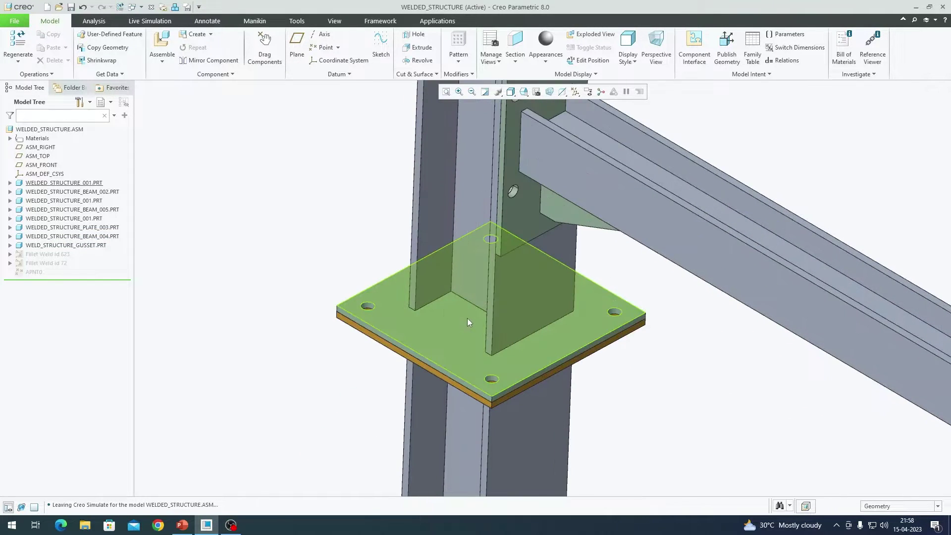
scroll(469, 317, "down", 4)
scroll(477, 276, "down", 3)
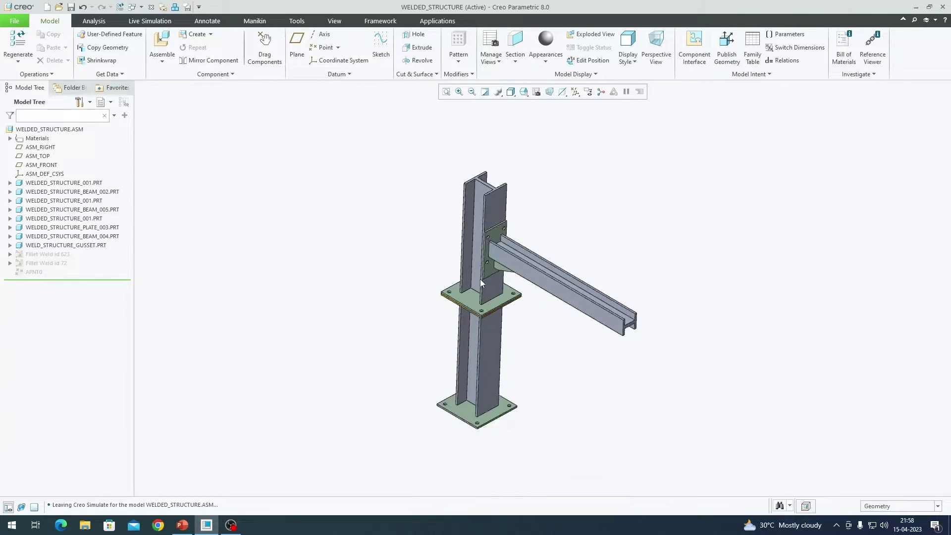
scroll(480, 278, "up", 3)
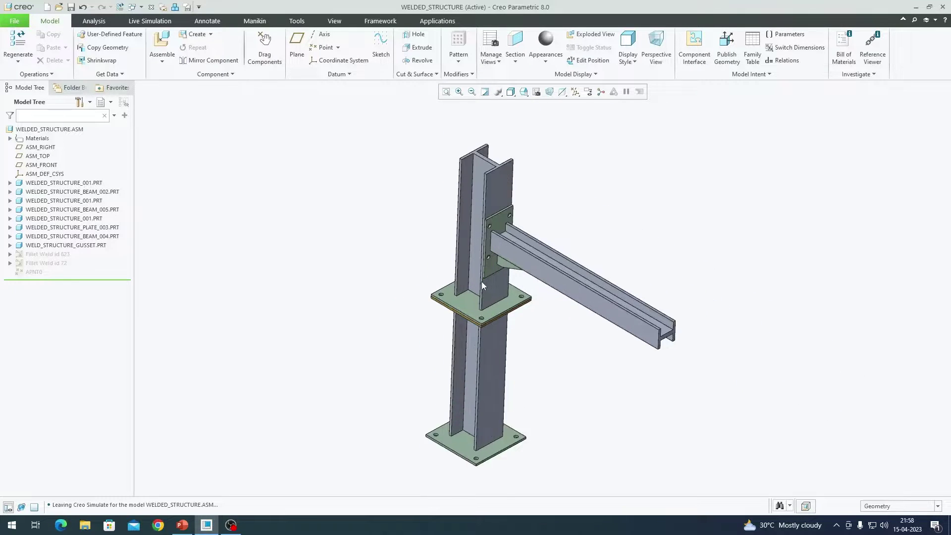
Switch into the Welding application from Applications.
left_click(445, 27)
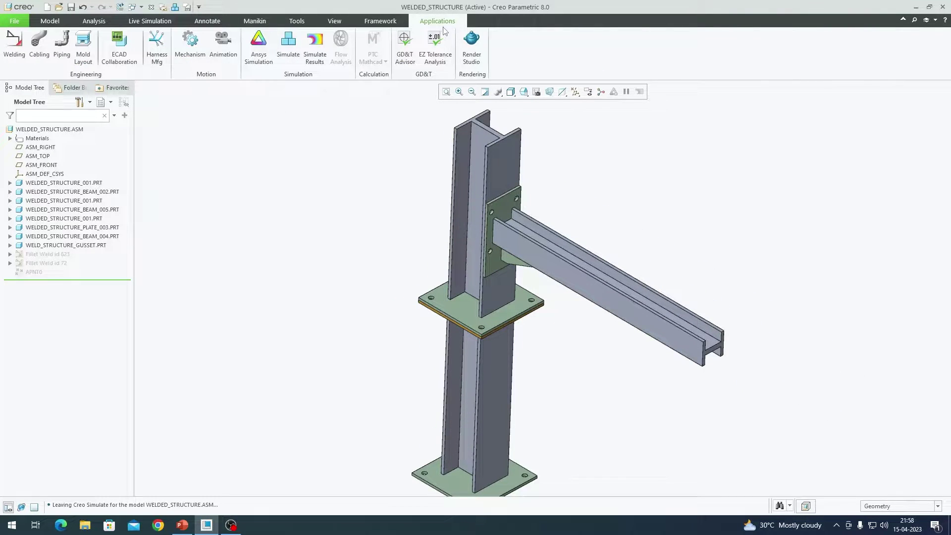
left_click(12, 57)
scroll(440, 303, "up", 5)
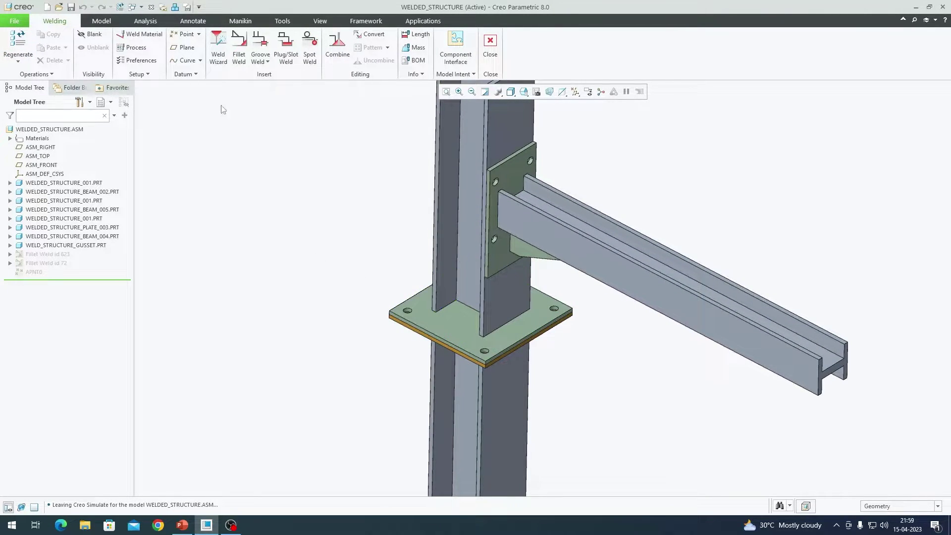
Start a fillet weld with the upper base plate's top face and the column flange as sides.
left_click(239, 47)
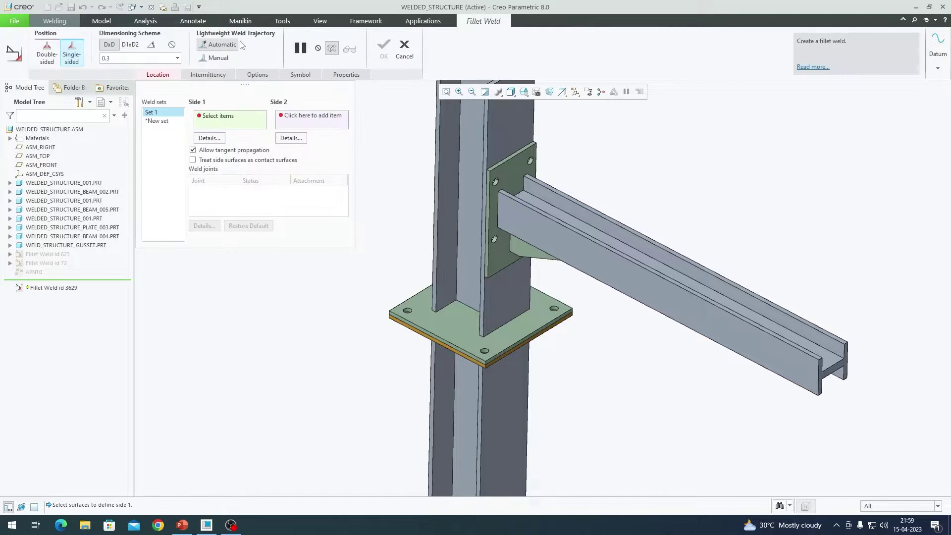
scroll(424, 324, "up", 5)
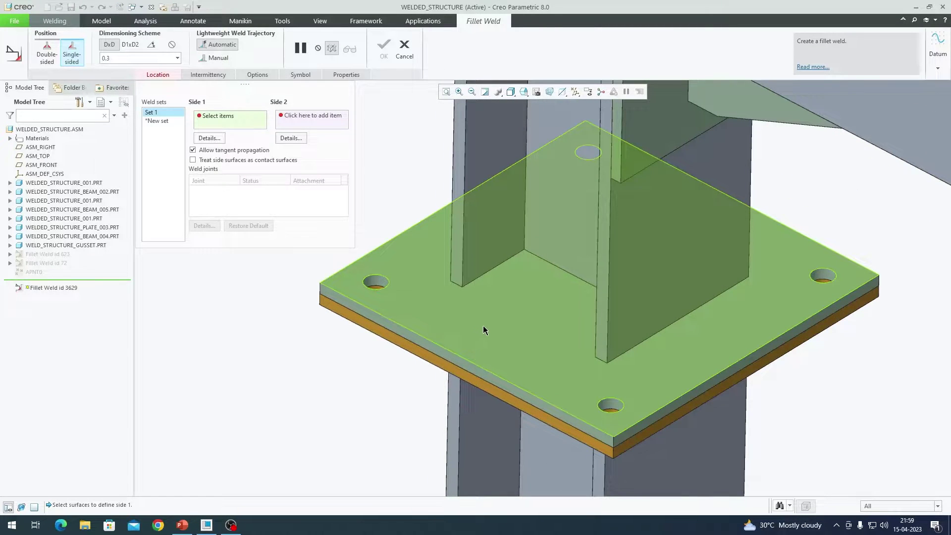
left_click(494, 327)
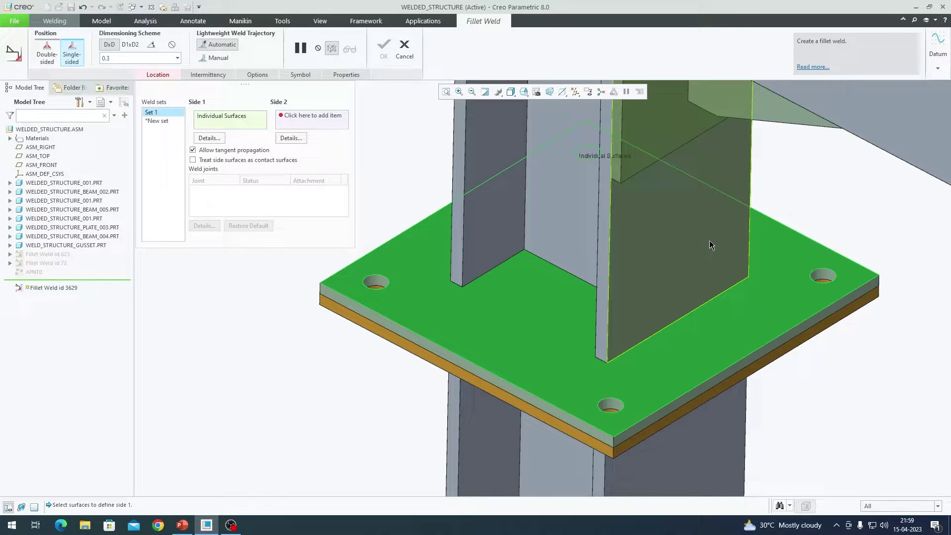
scroll(533, 281, "down", 3)
middle_click_drag(545, 253, 399, 204)
left_click(297, 120)
left_click(574, 270)
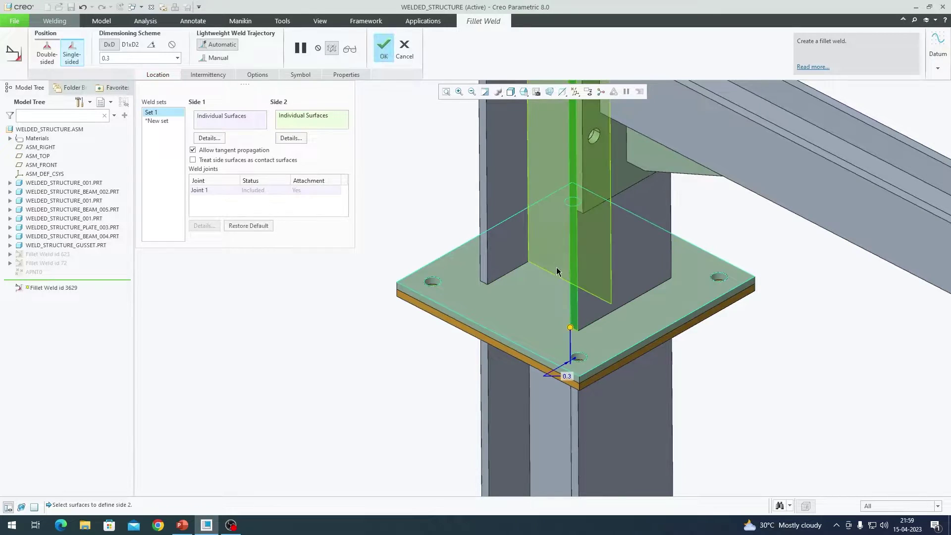
middle_click_drag(574, 269, 513, 349)
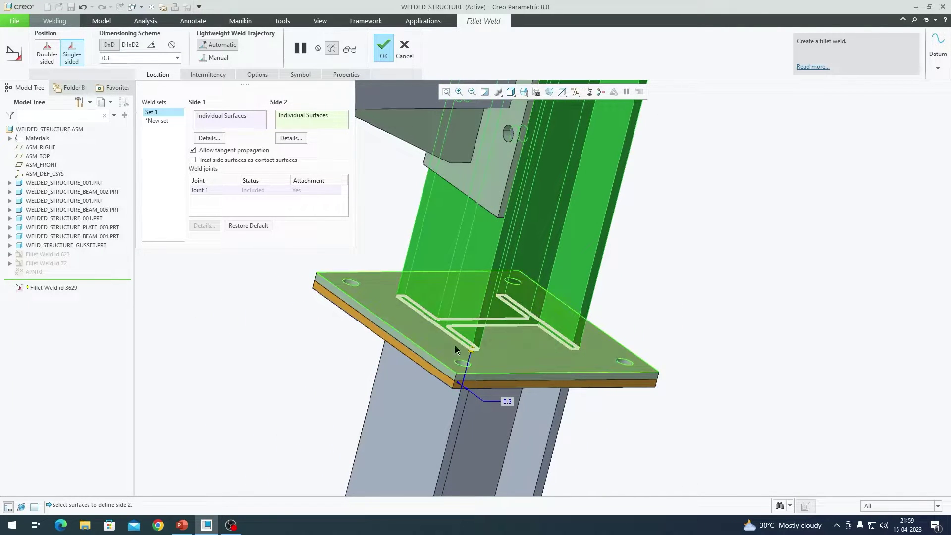
middle_click_drag(476, 319, 233, 216)
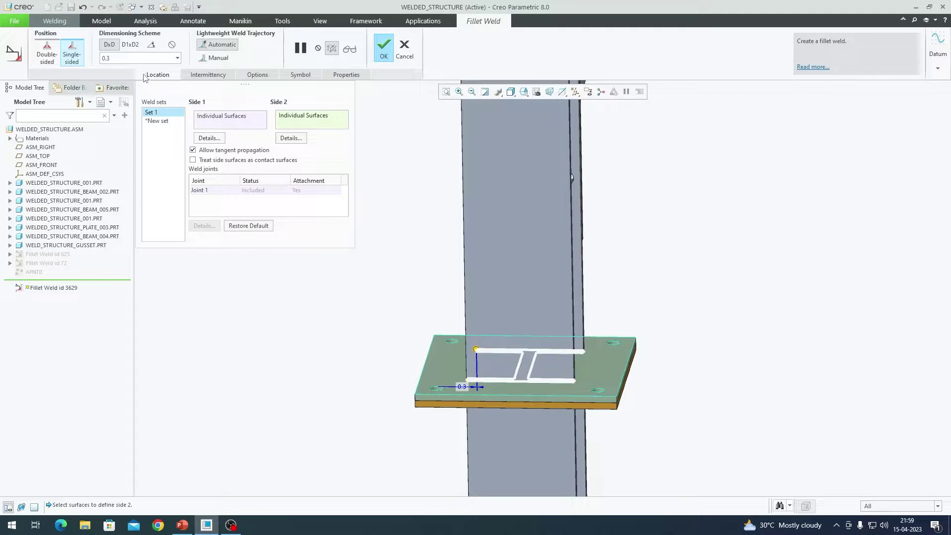
Set the fillet weld size to 3.
type("3")
key("Return")
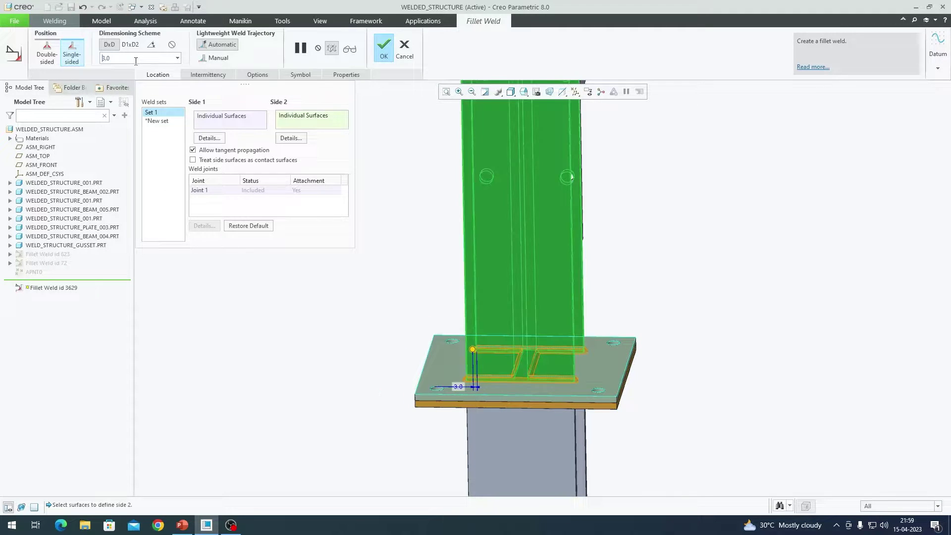
scroll(483, 339, "up", 2)
middle_click_drag(515, 369, 497, 388)
scroll(520, 384, "up", 3)
Make the weld geometry type Solid and review the bead from a low side angle.
left_click(257, 74)
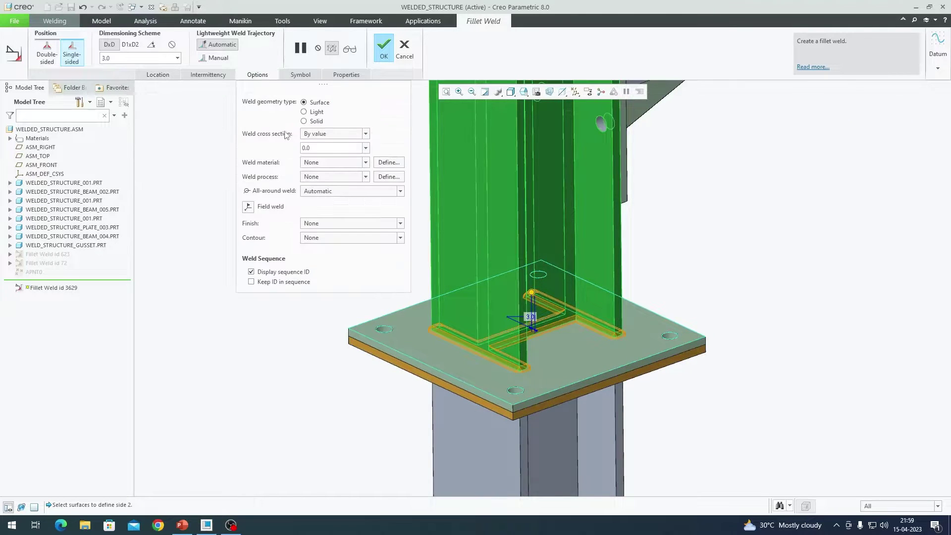
left_click(304, 120)
scroll(510, 376, "up", 3)
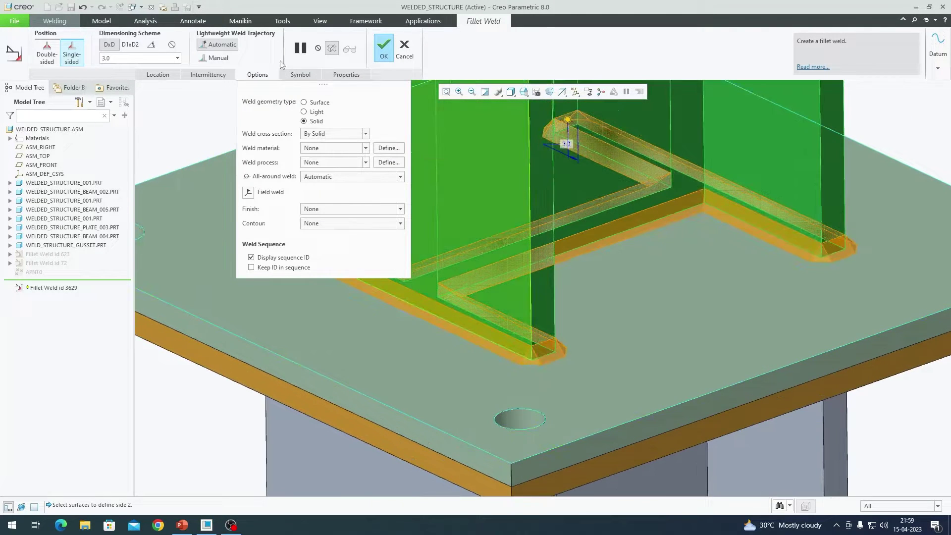
scroll(470, 307, "down", 3)
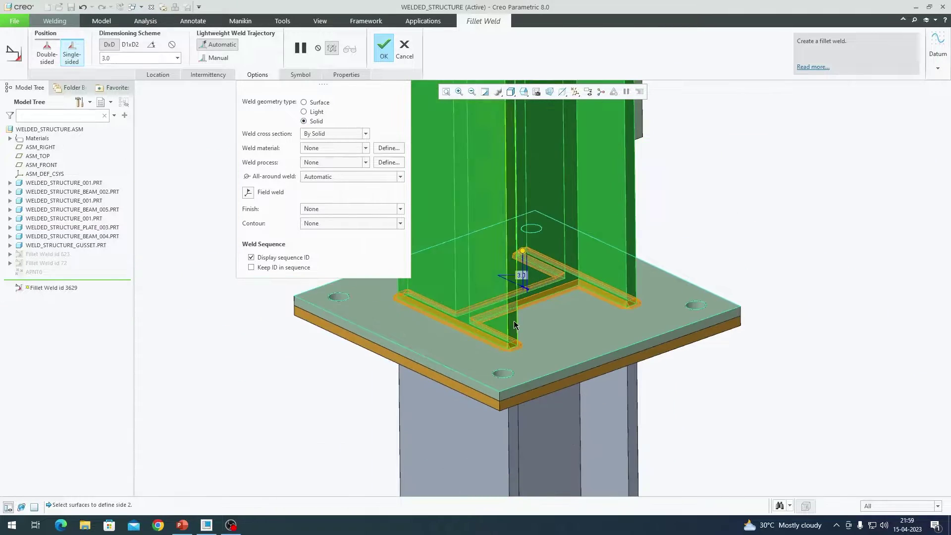
middle_click_drag(470, 307, 492, 339)
scroll(511, 301, "down", 3)
scroll(493, 338, "up", 3)
scroll(497, 303, "down", 3)
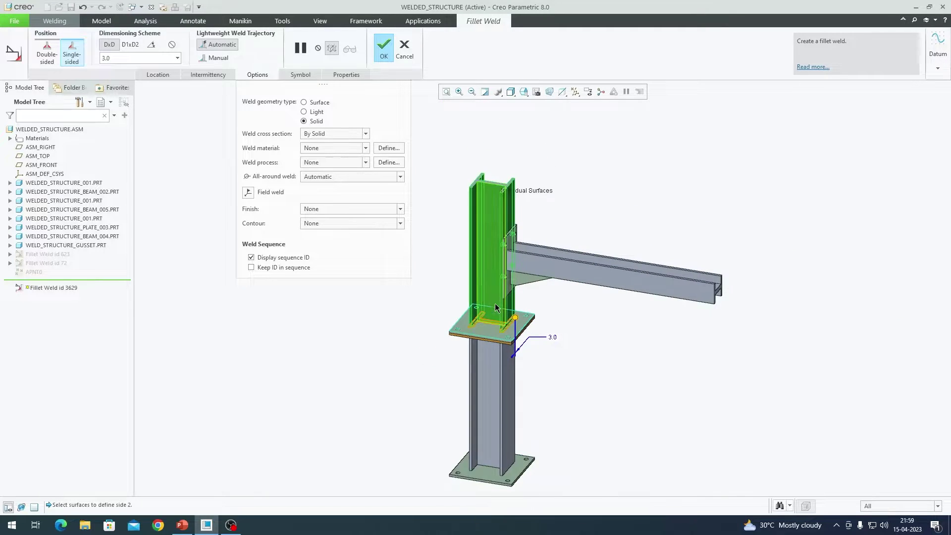
scroll(510, 300, "up", 1)
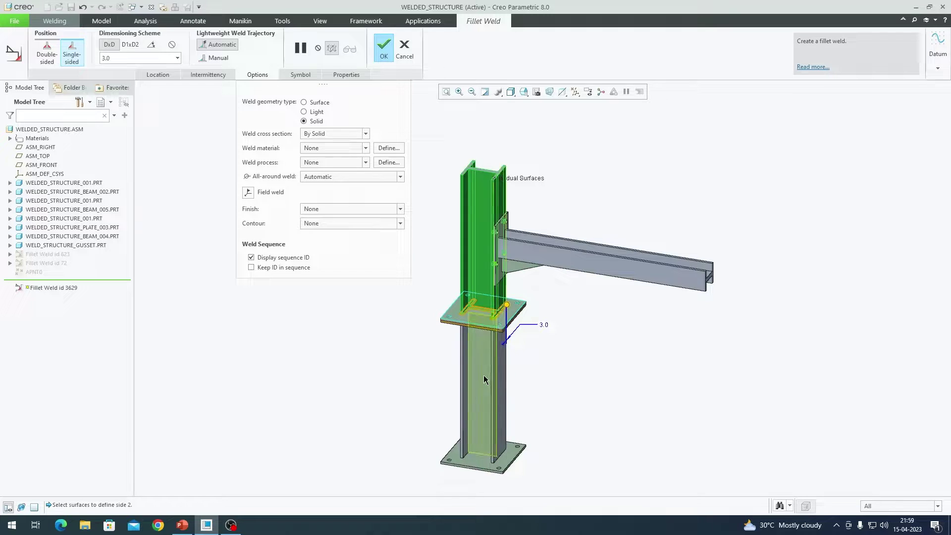
middle_click_drag(499, 426, 503, 387)
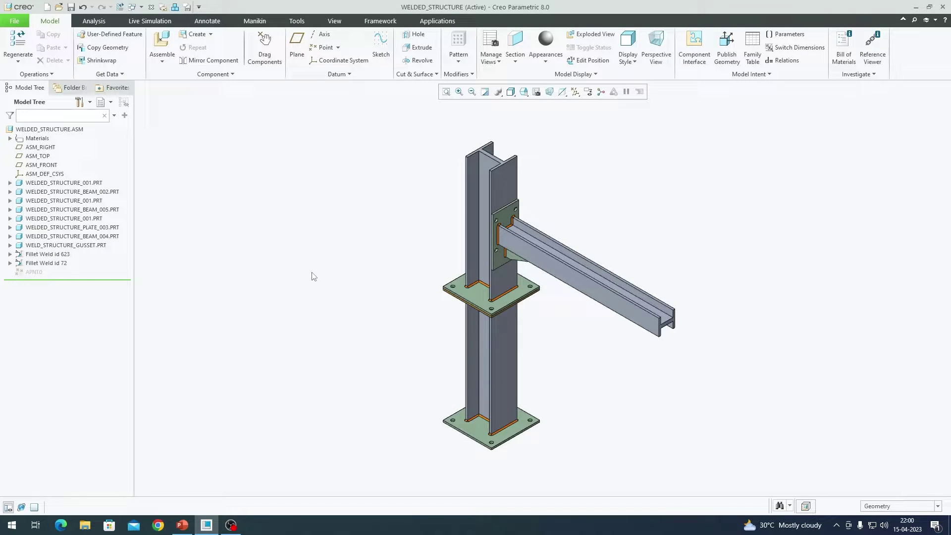
scroll(480, 436, "up", 5)
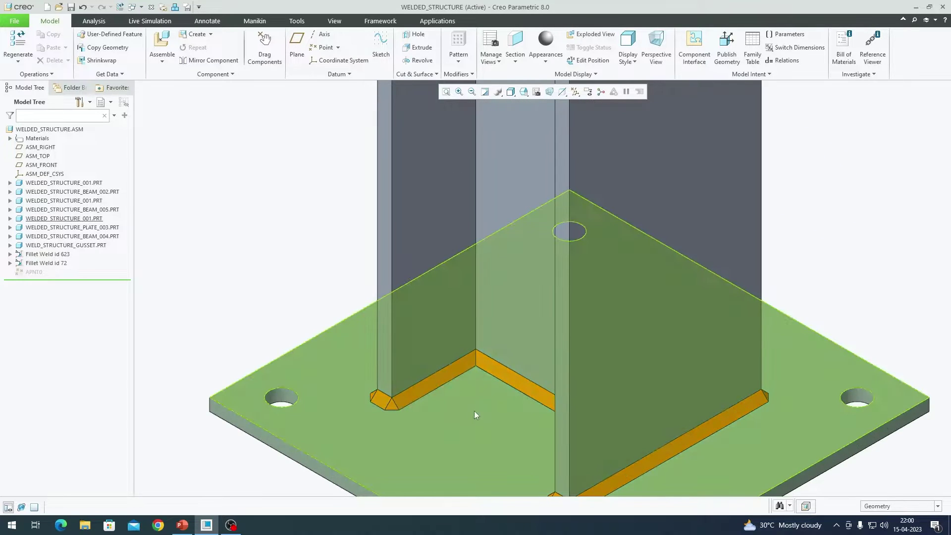
scroll(474, 415, "down", 3)
scroll(500, 403, "up", 3)
scroll(488, 450, "down", 5)
middle_click_drag(490, 244, 494, 200)
scroll(491, 321, "down", 3)
scroll(486, 183, "up", 5)
middle_click_drag(490, 250, 500, 292)
scroll(498, 248, "up", 5)
scroll(497, 248, "down", 6)
scroll(496, 337, "down", 5)
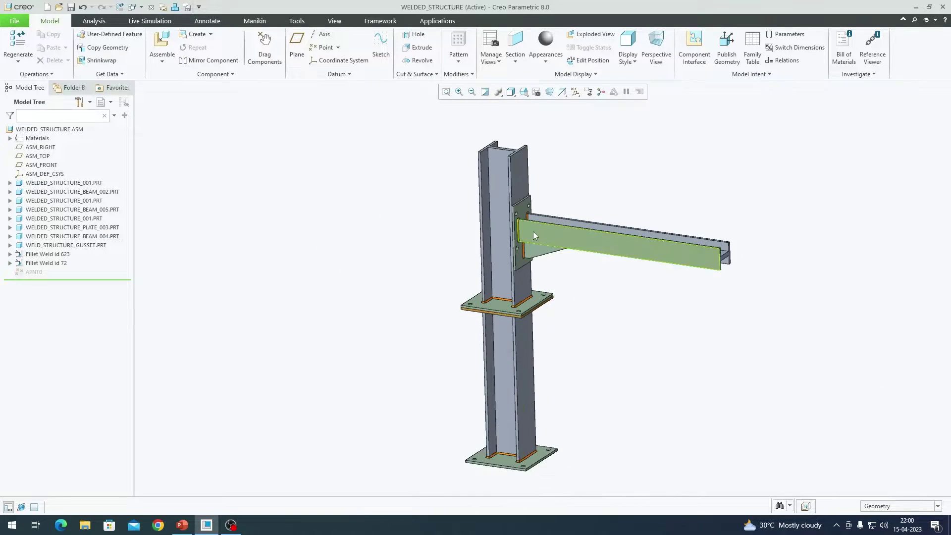
scroll(507, 236, "up", 6)
mouse_move(475, 245)
middle_mouse_down()
mouse_move(563, 284)
mouse_move(530, 346)
mouse_move(517, 277)
mouse_move(555, 331)
middle_mouse_up()
scroll(515, 267, "down", 5)
scroll(516, 268, "up", 6)
key("ctrl+d")
scroll(498, 248, "up", 6)
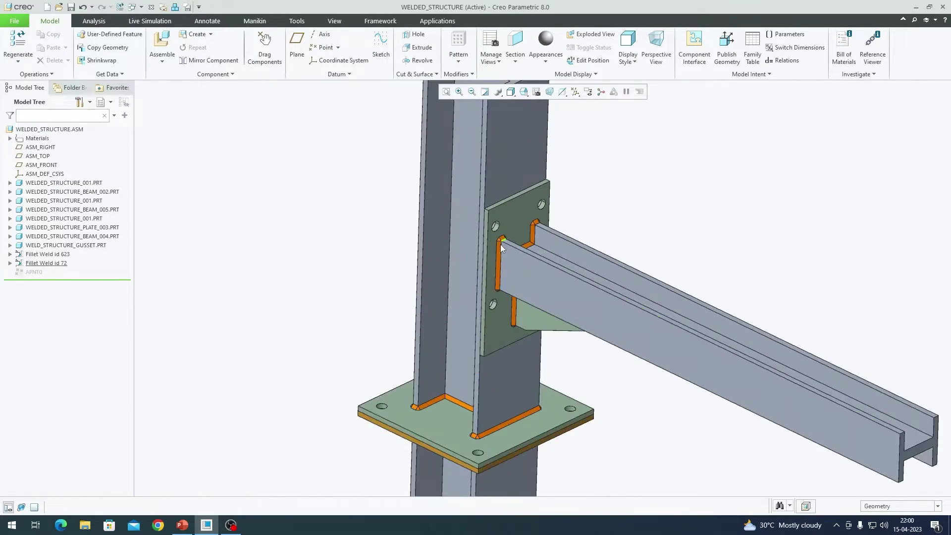
scroll(496, 260, "down", 3)
scroll(496, 263, "up", 3)
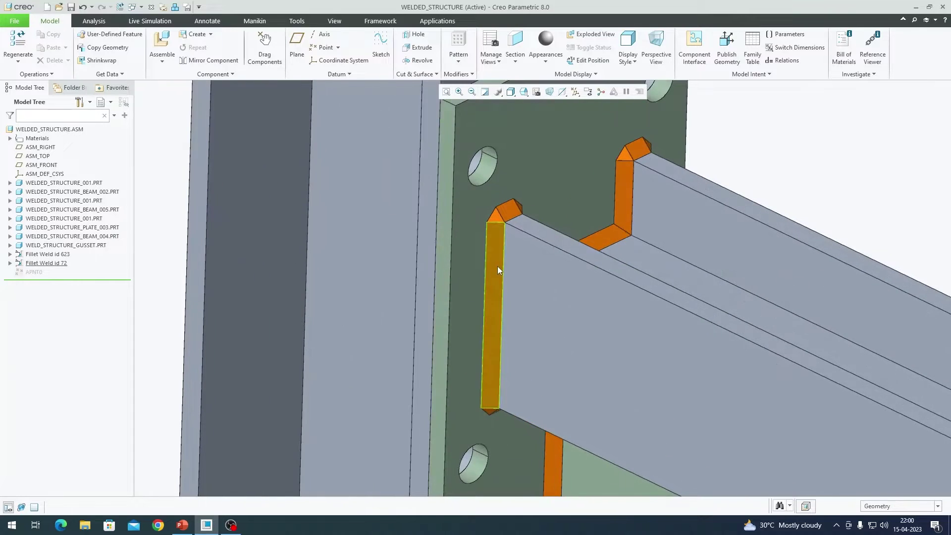
left_click(498, 267)
scroll(505, 260, "down", 4)
scroll(514, 254, "down", 3)
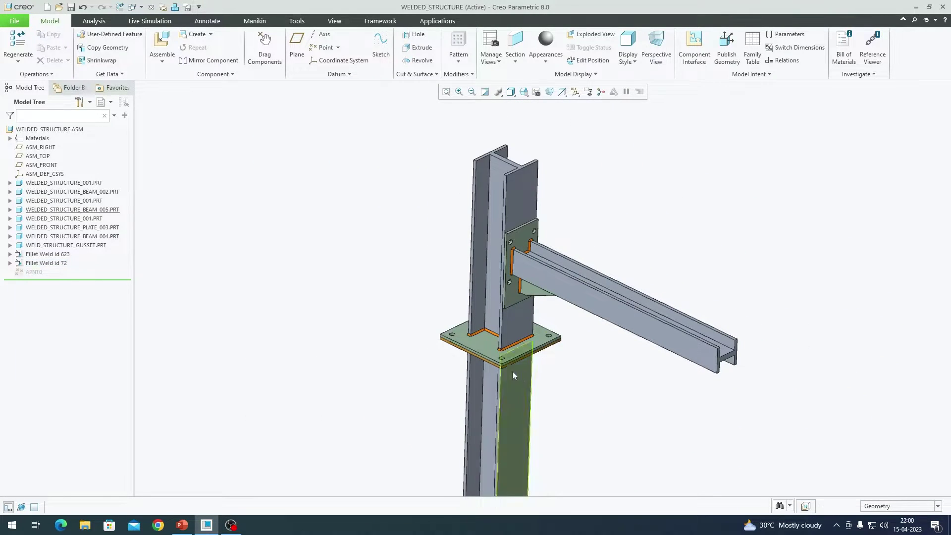
scroll(513, 375, "down", 5)
scroll(490, 342, "up", 8)
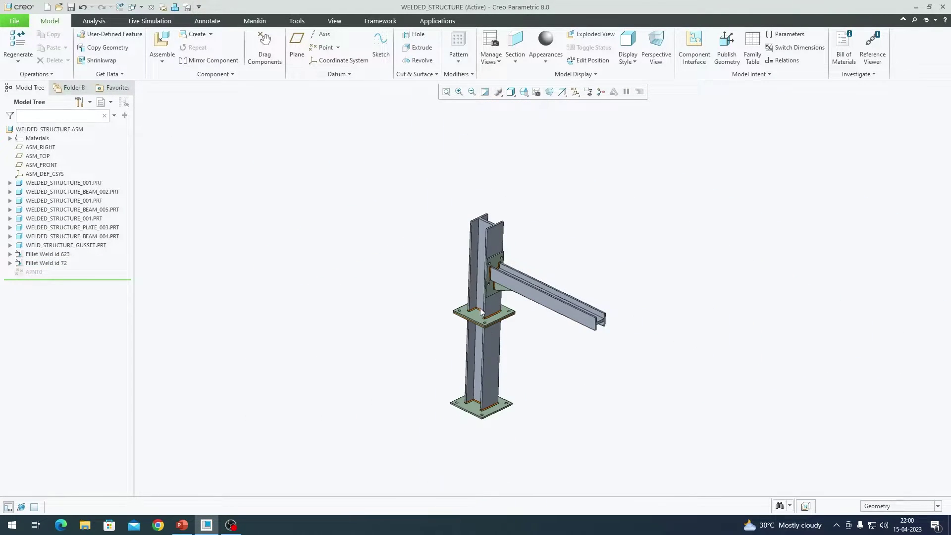
scroll(482, 325, "down", 3)
scroll(483, 325, "down", 1)
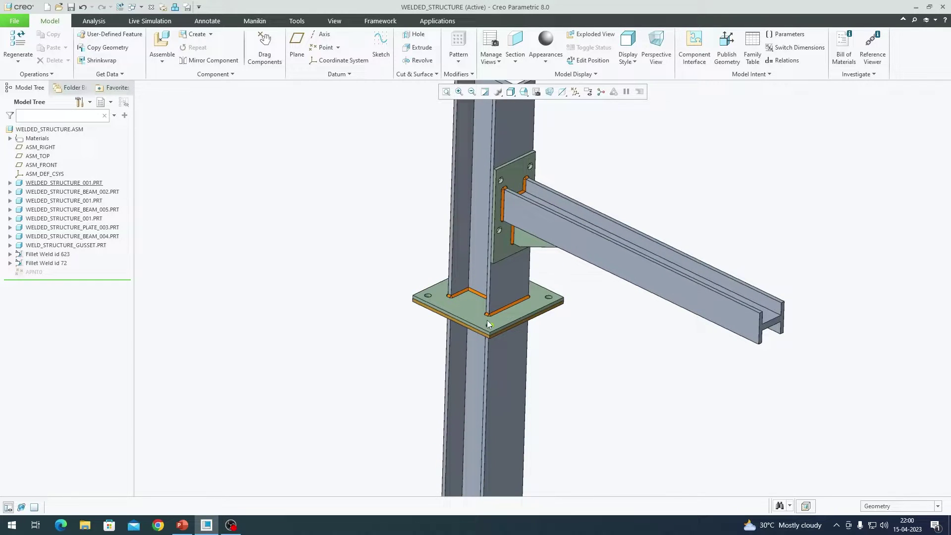
Open the upper base plate part WELDED_STRUCTURE_001.PRT in its own window.
left_click(466, 309)
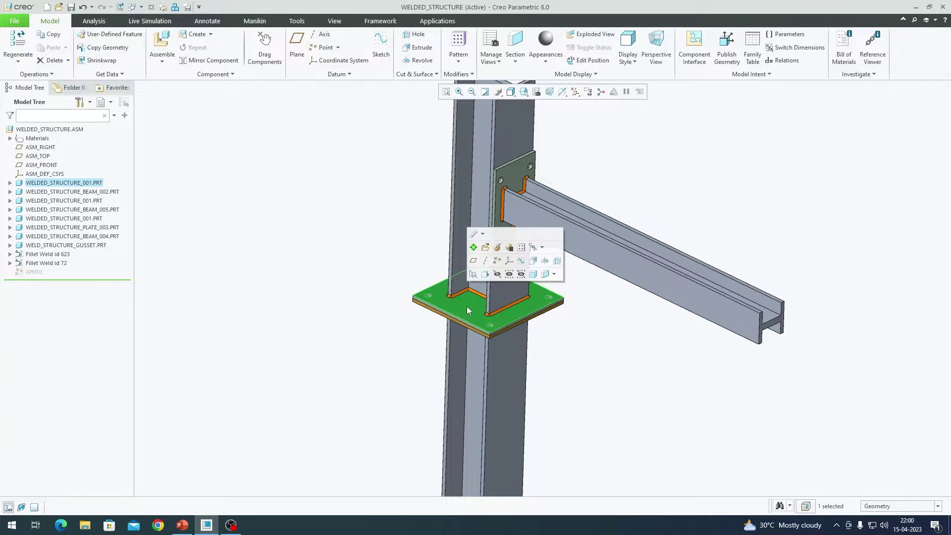
left_click(379, 319)
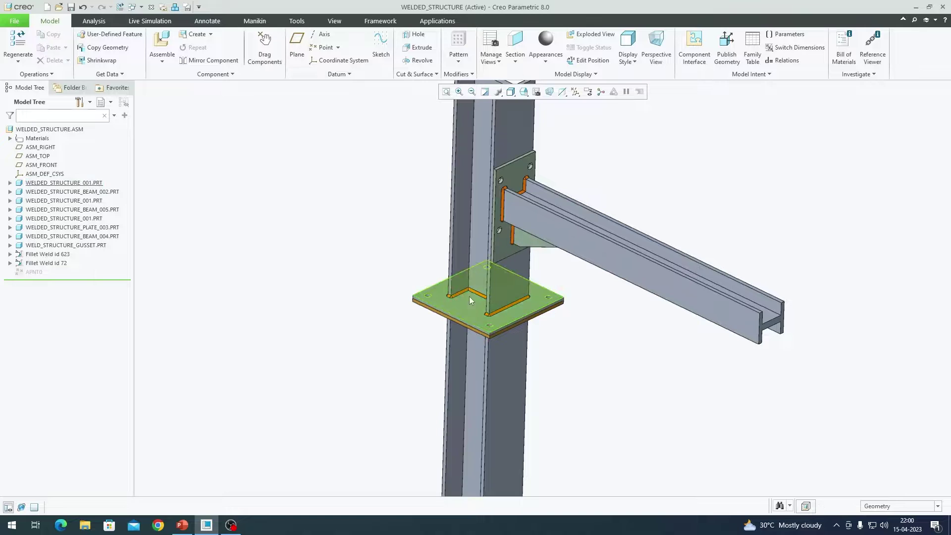
left_click(466, 305)
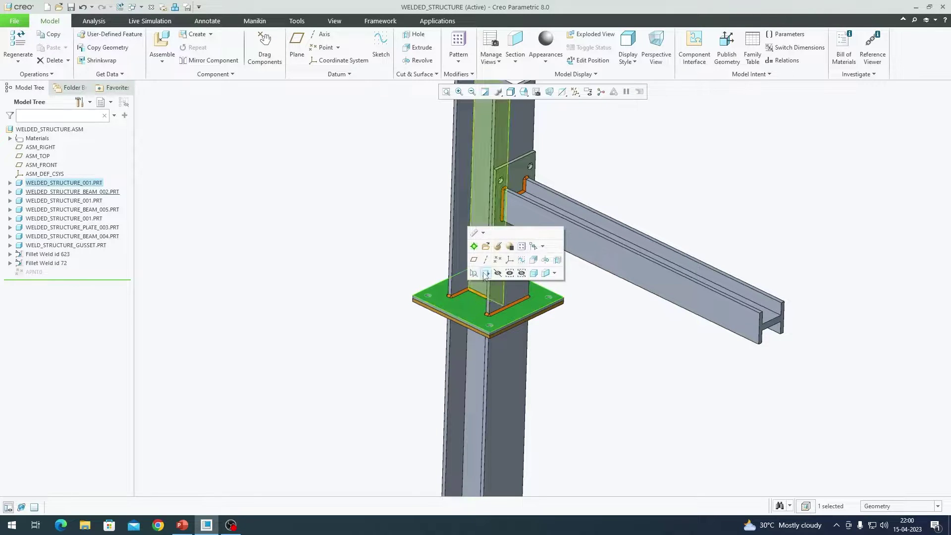
left_click(485, 247)
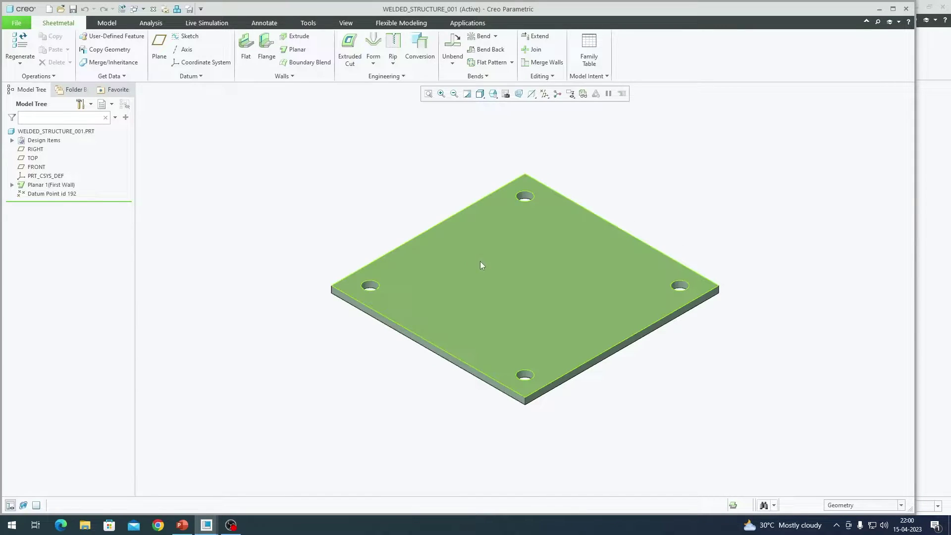
left_click(529, 185)
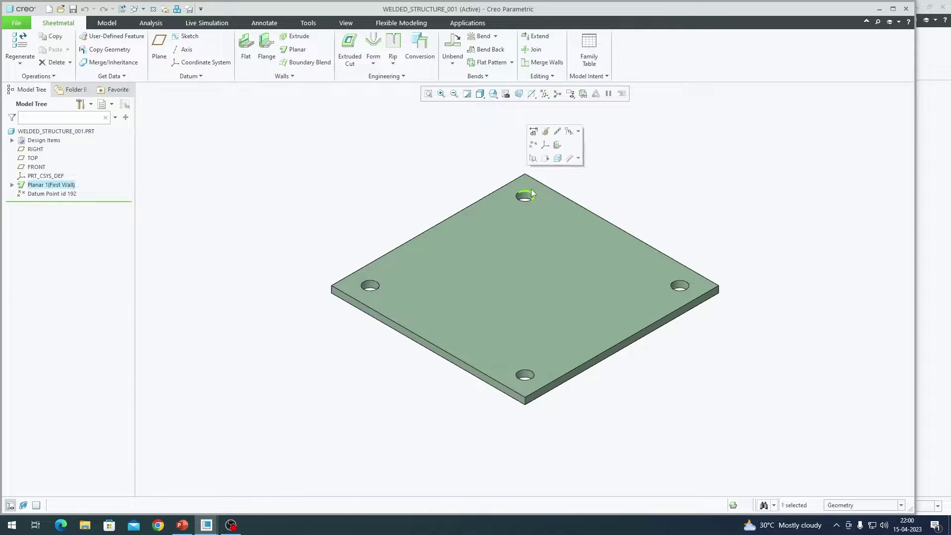
left_click(483, 152)
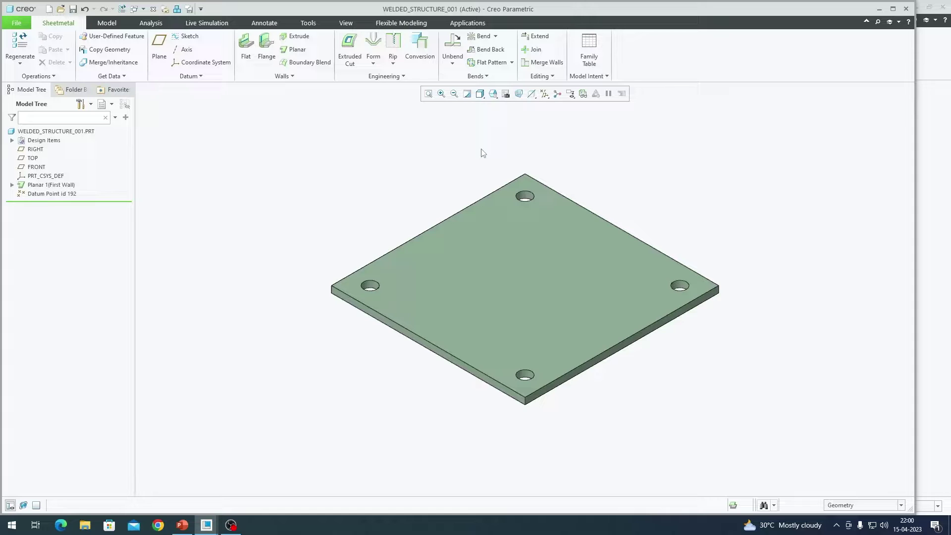
Create datum point PNT4 at the centre of the first bolt hole edge.
left_click(528, 195)
left_click(535, 157)
scroll(529, 191, "up", 5)
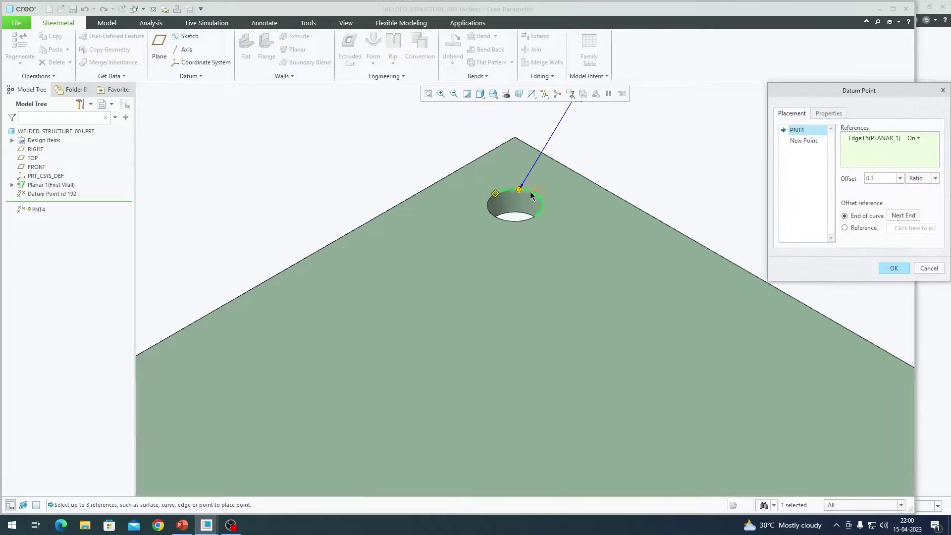
scroll(520, 192, "down", 4)
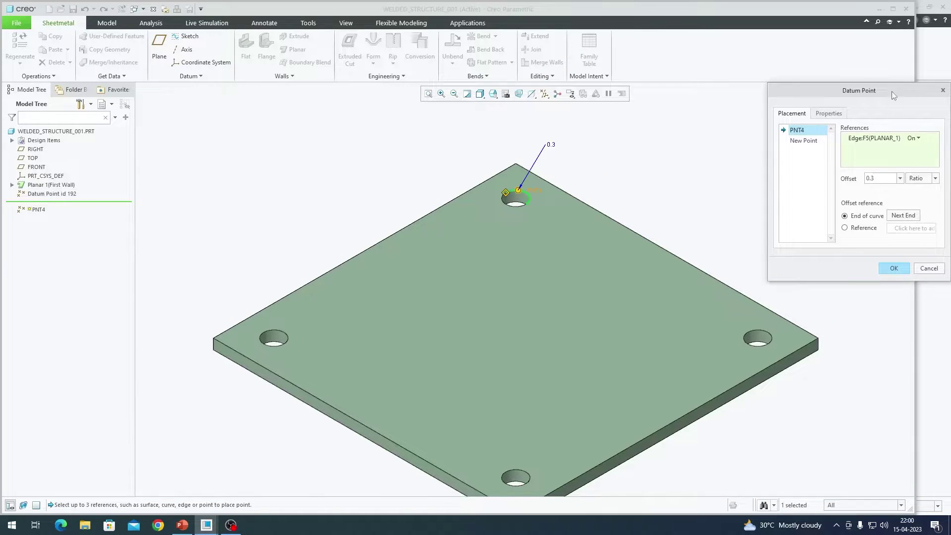
left_click_drag(890, 90, 695, 94)
left_click(738, 143)
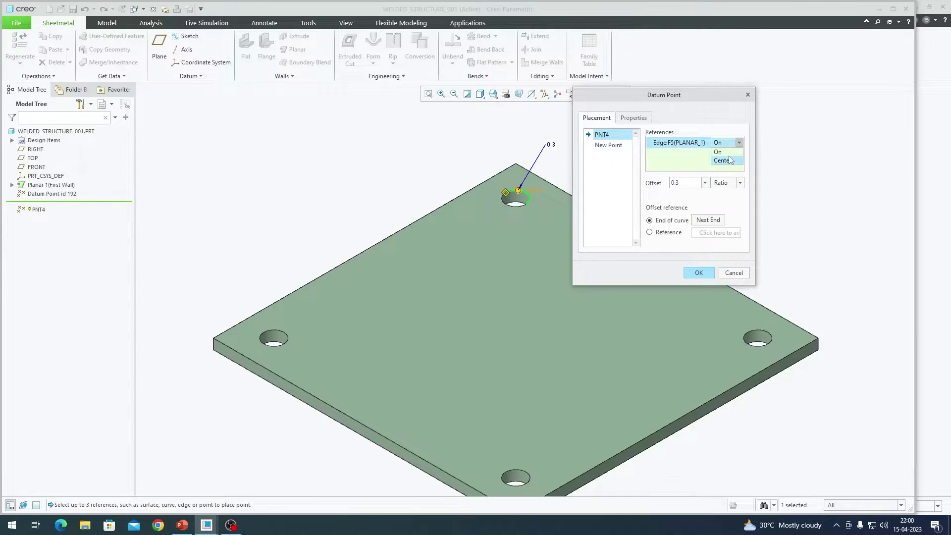
left_click(729, 159)
scroll(527, 192, "up", 5)
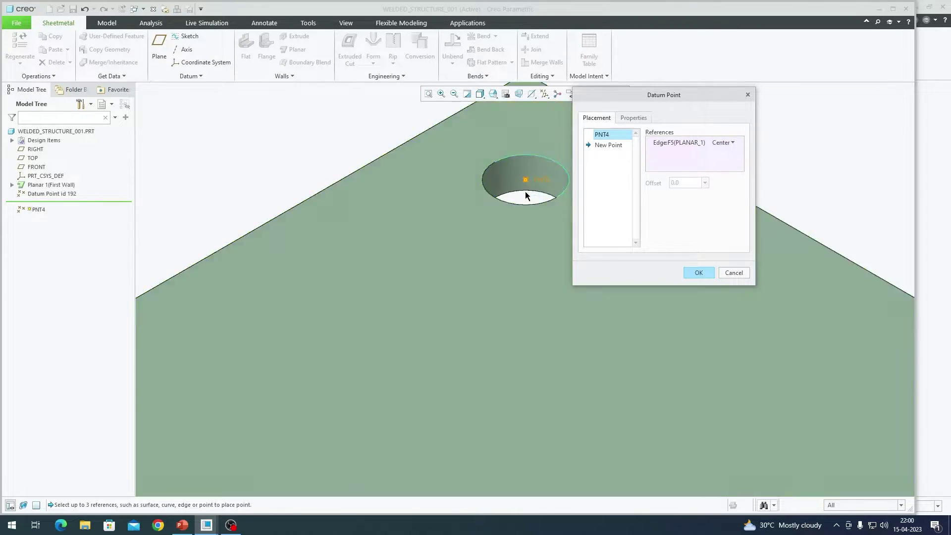
scroll(527, 191, "down", 8)
scroll(441, 201, "up", 2)
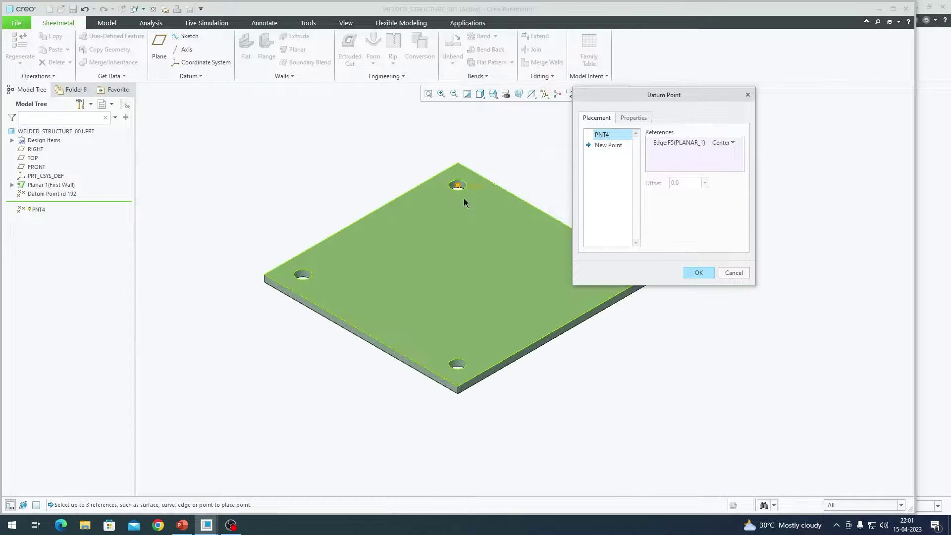
scroll(422, 203, "down", 3)
Add datum points PNT5–PNT7 at the right, bottom and left hole centres.
left_click(614, 147)
scroll(495, 247, "up", 5)
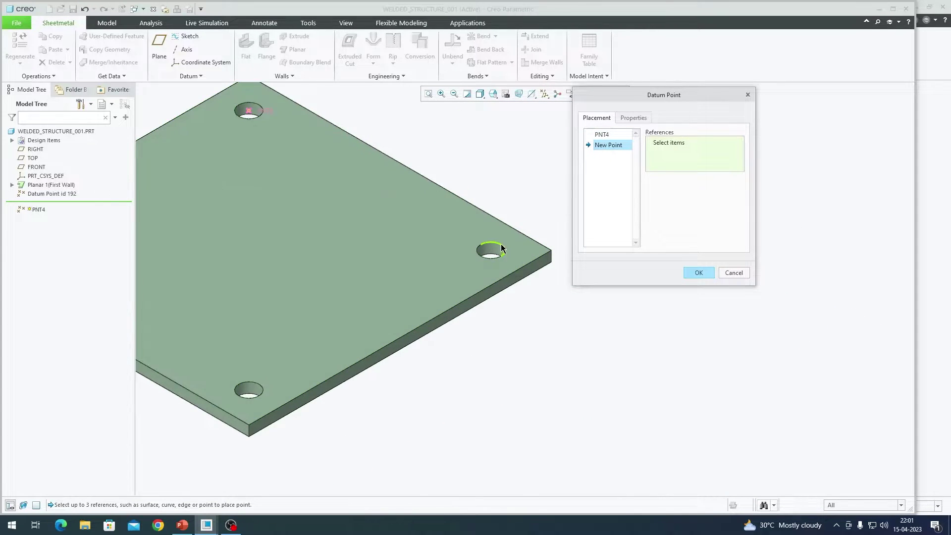
left_click(491, 248)
scroll(442, 265, "down", 5)
scroll(379, 314, "up", 5)
left_click(608, 155)
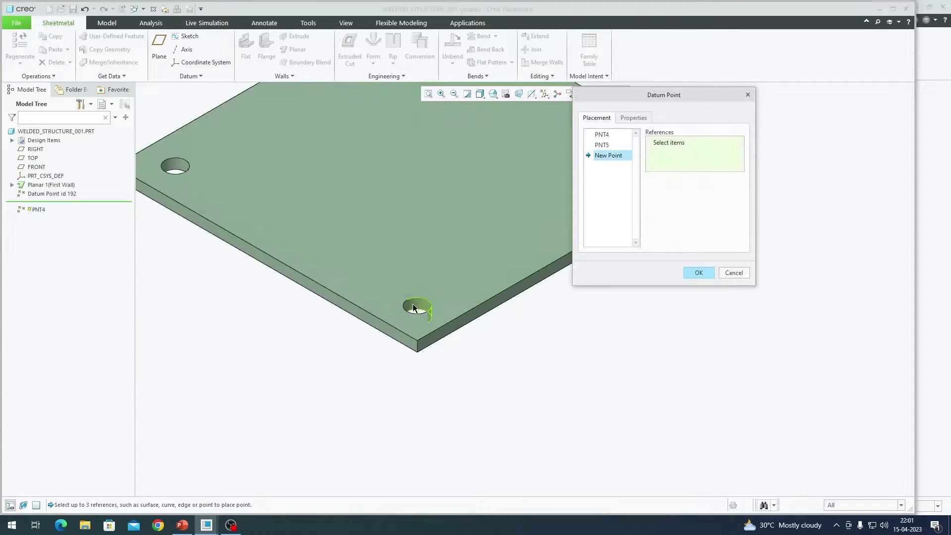
left_click(416, 306)
middle_click_drag(189, 162, 367, 253, "shift")
left_click(606, 165)
left_click(351, 251)
scroll(469, 222, "down", 5)
scroll(414, 208, "up", 4)
scroll(475, 240, "down", 2)
scroll(414, 206, "up", 3)
scroll(339, 231, "down", 2)
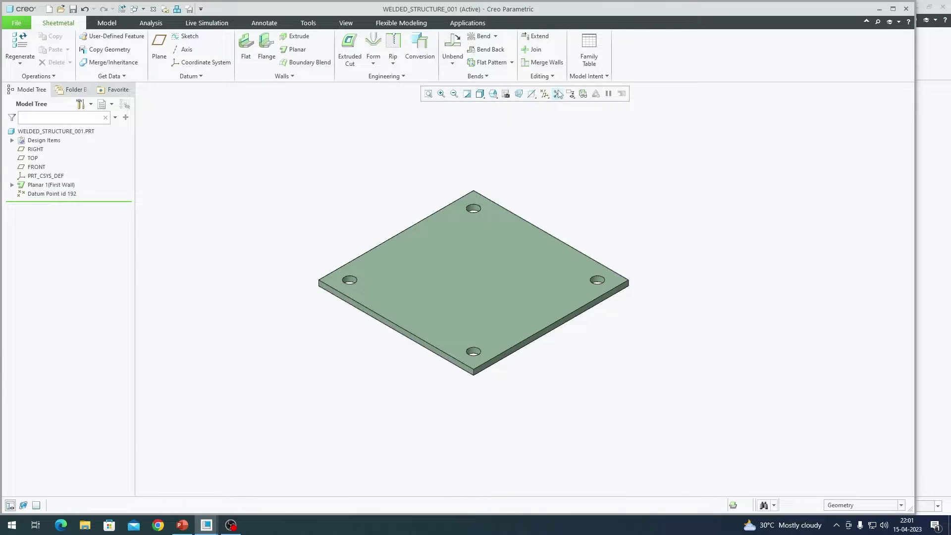
Turn on Point Display to show the four hole-centre datum points.
left_click(544, 96)
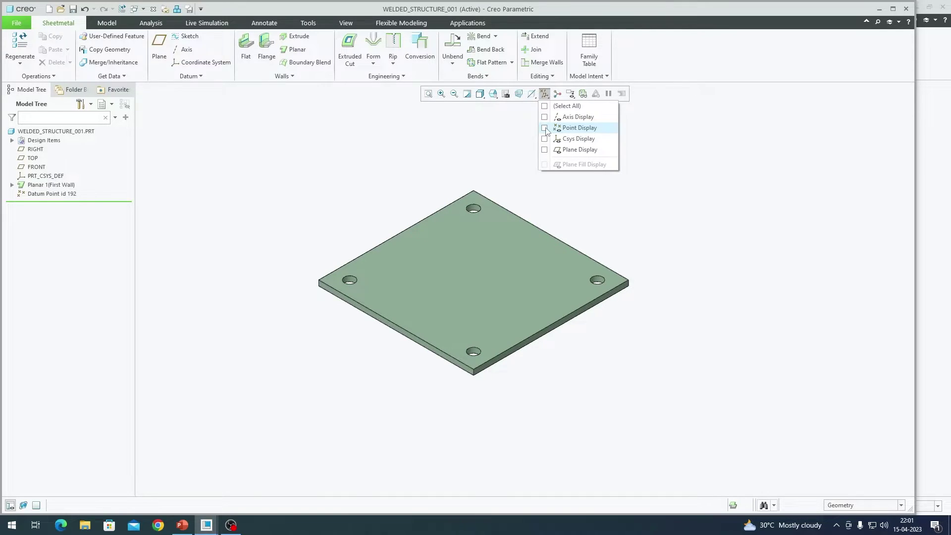
left_click(545, 129)
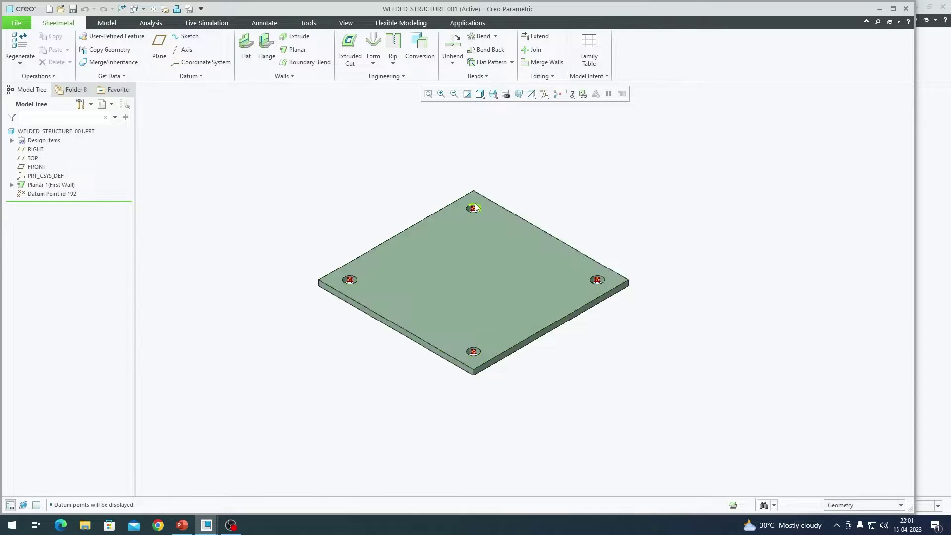
scroll(340, 244, "down", 2)
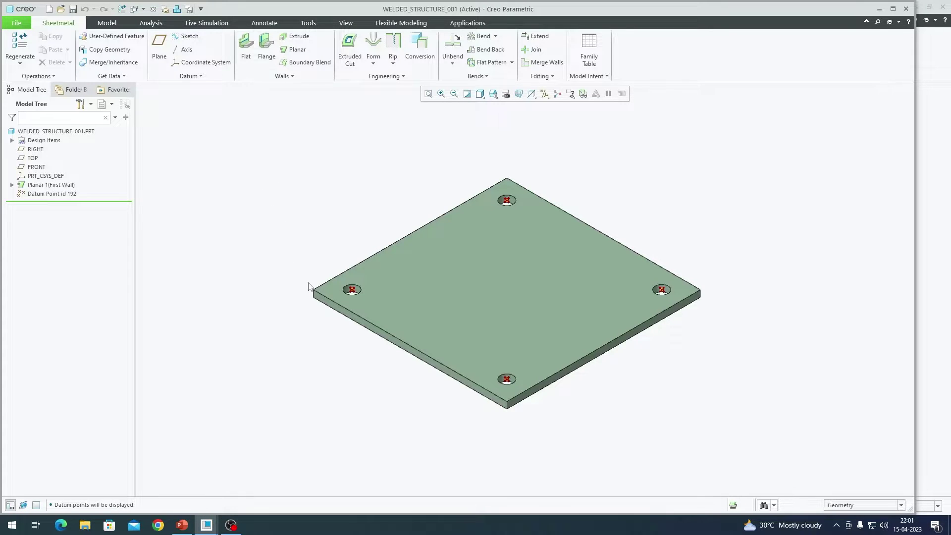
scroll(327, 287, "down", 3)
scroll(372, 291, "up", 2)
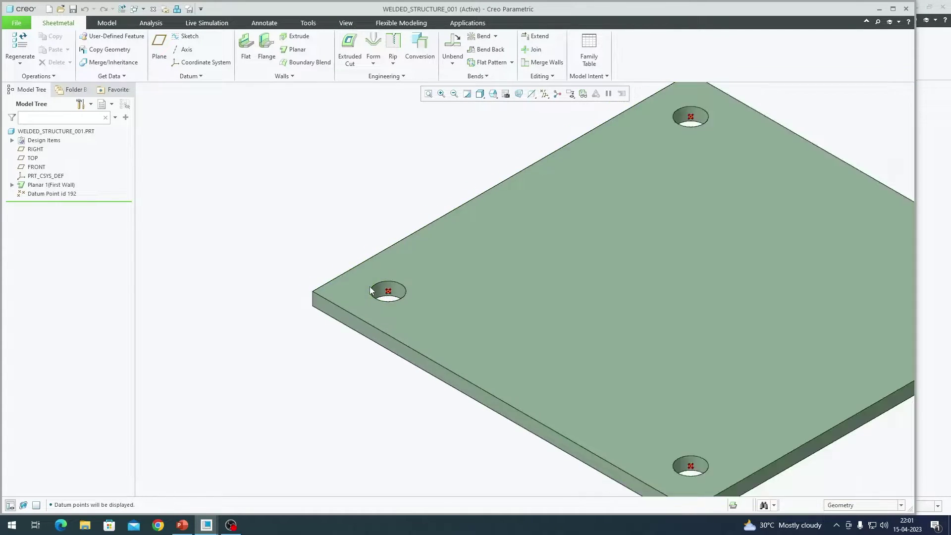
scroll(371, 290, "up", 2)
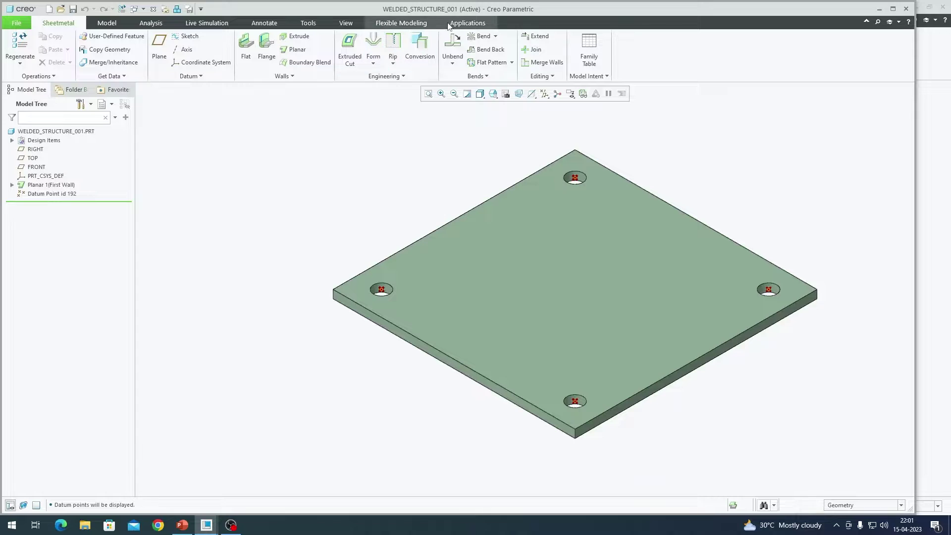
left_click(468, 23)
left_click(129, 47)
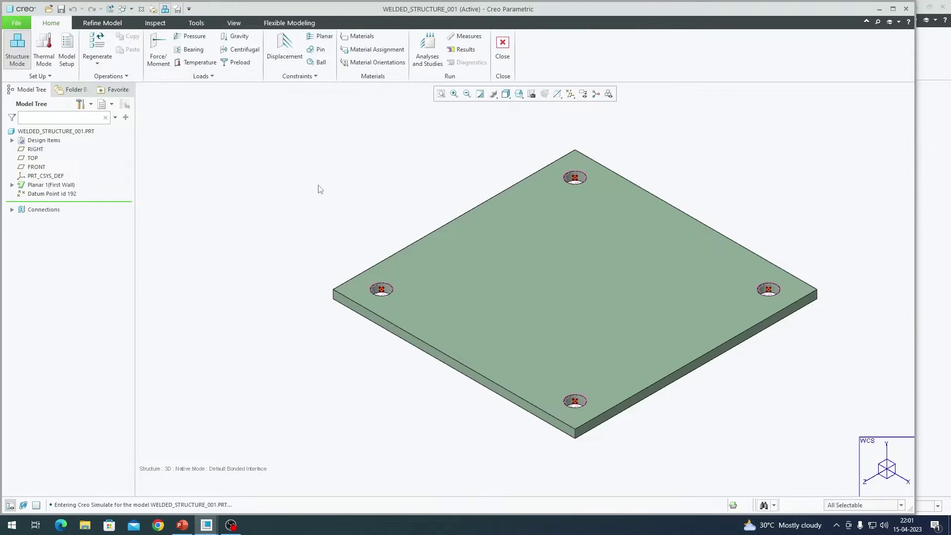
scroll(574, 168, "down", 3)
left_click(572, 169)
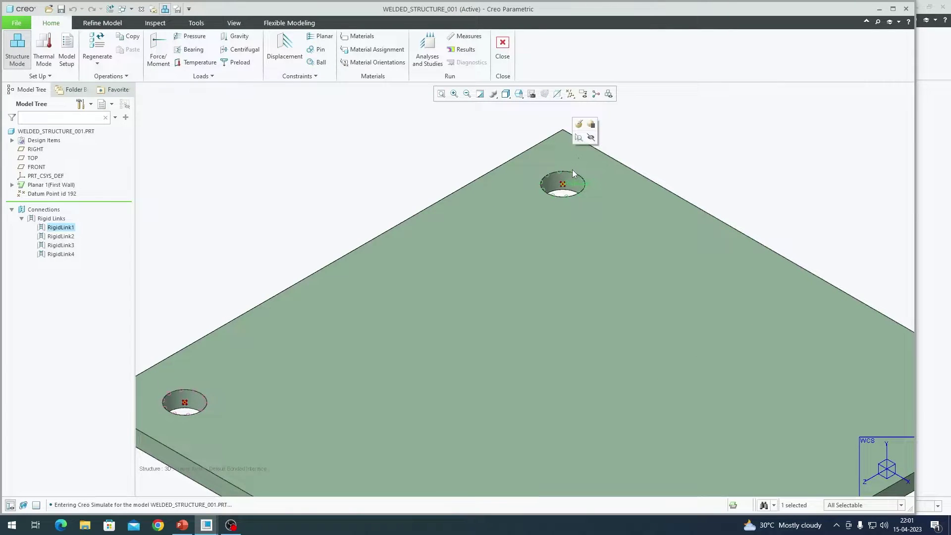
left_click(580, 124)
scroll(509, 163, "up", 4)
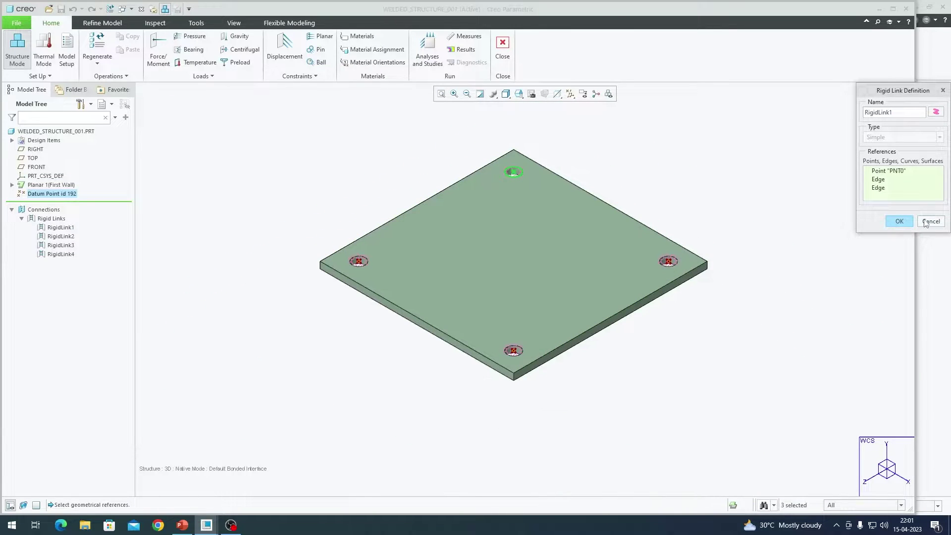
left_click(929, 222)
scroll(519, 167, "down", 4)
scroll(520, 166, "up", 3)
left_click(63, 228)
left_click(66, 256, "shift")
left_click(73, 222)
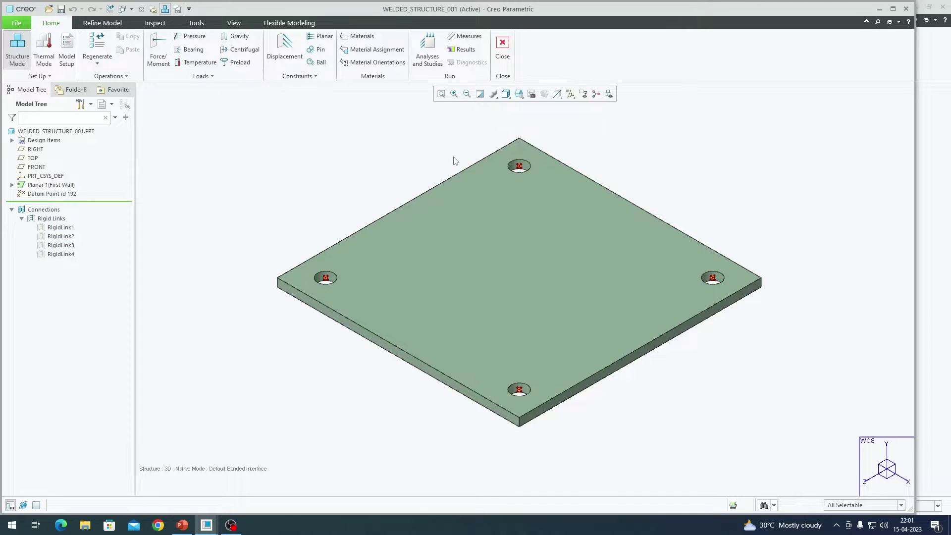
scroll(518, 146, "down", 3)
scroll(521, 188, "up", 4)
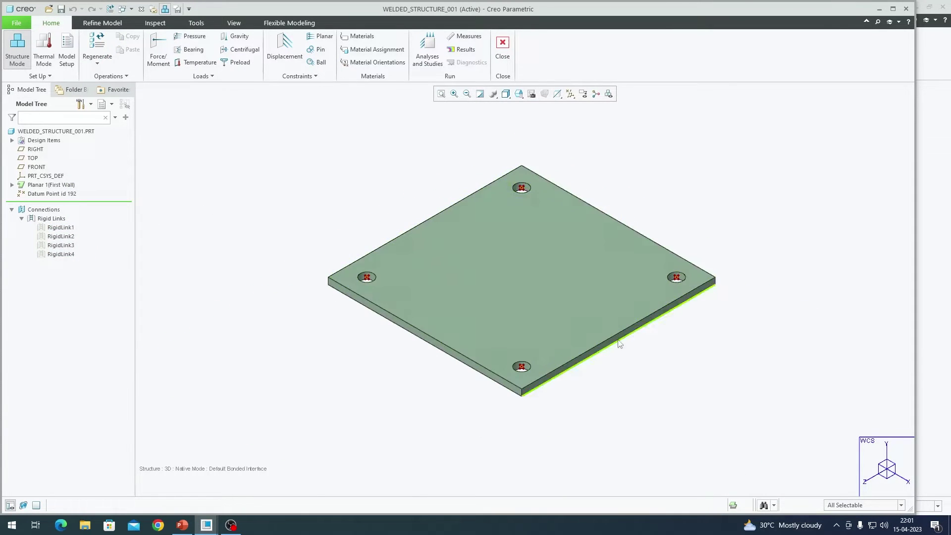
left_click(112, 23)
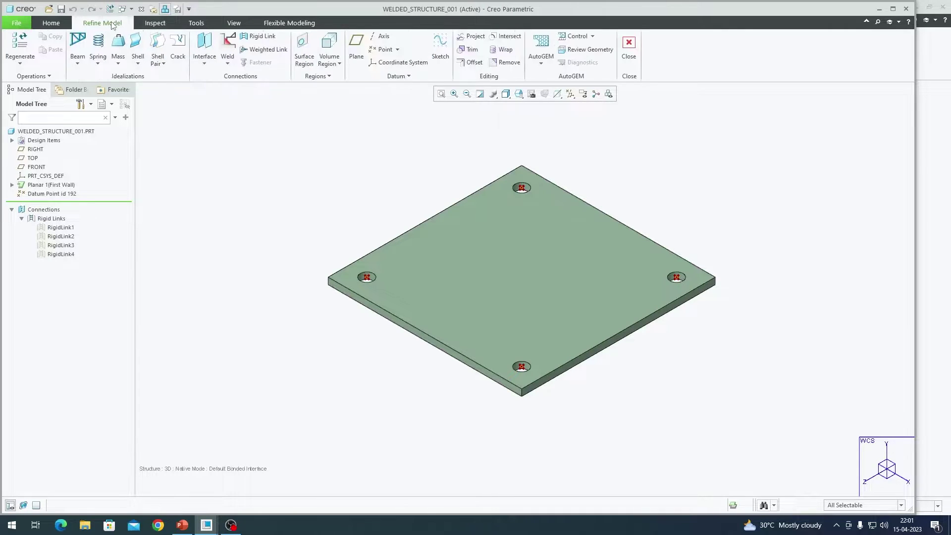
left_click(259, 36)
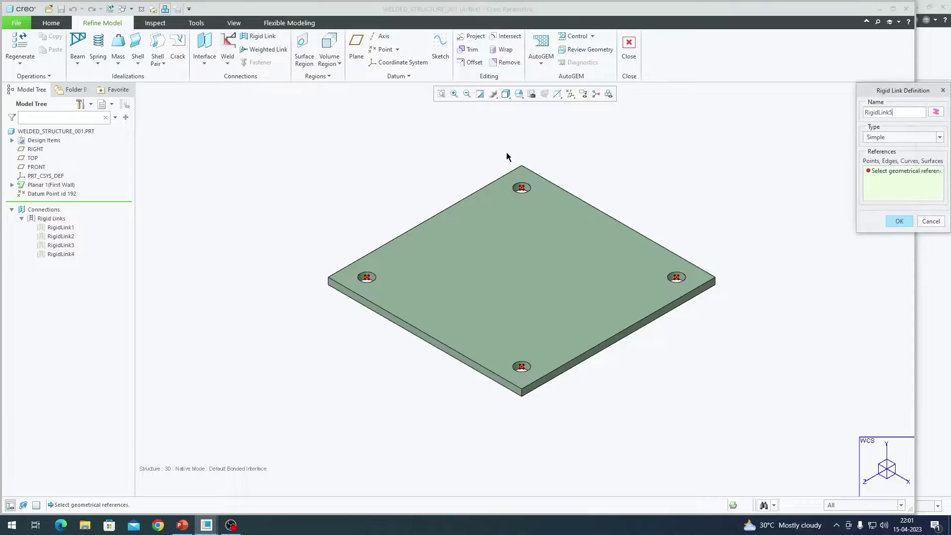
scroll(511, 158, "up", 5)
left_click(542, 245)
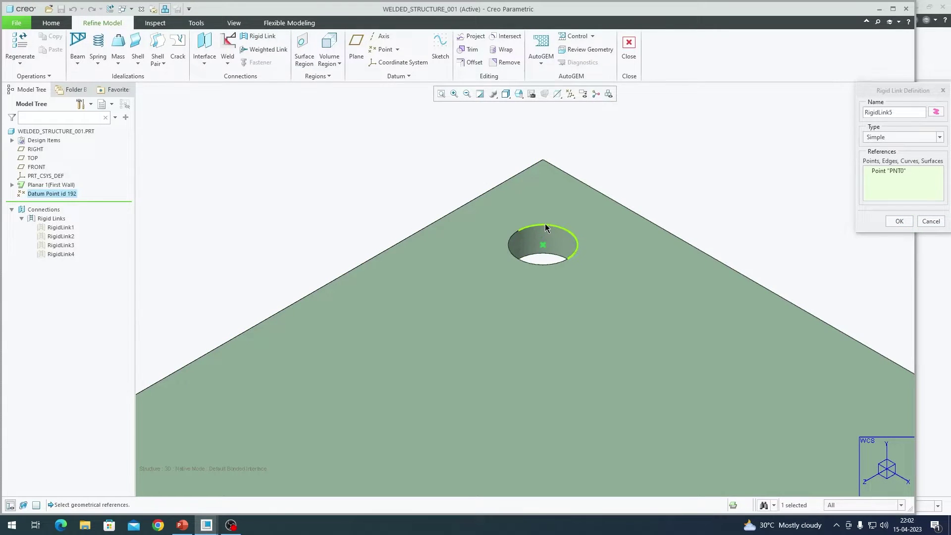
left_click(545, 226, "ctrl")
left_click(510, 240, "ctrl")
scroll(510, 239, "down", 5)
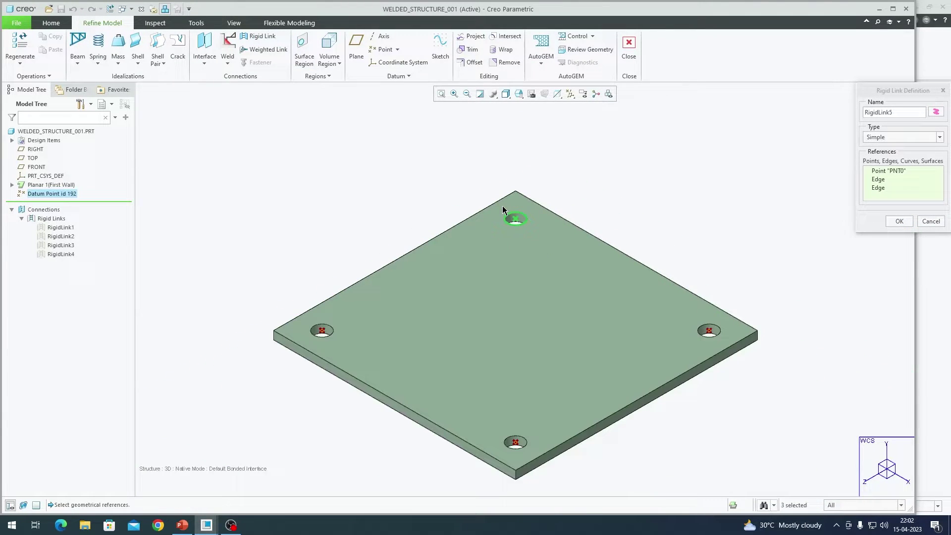
left_click(899, 220)
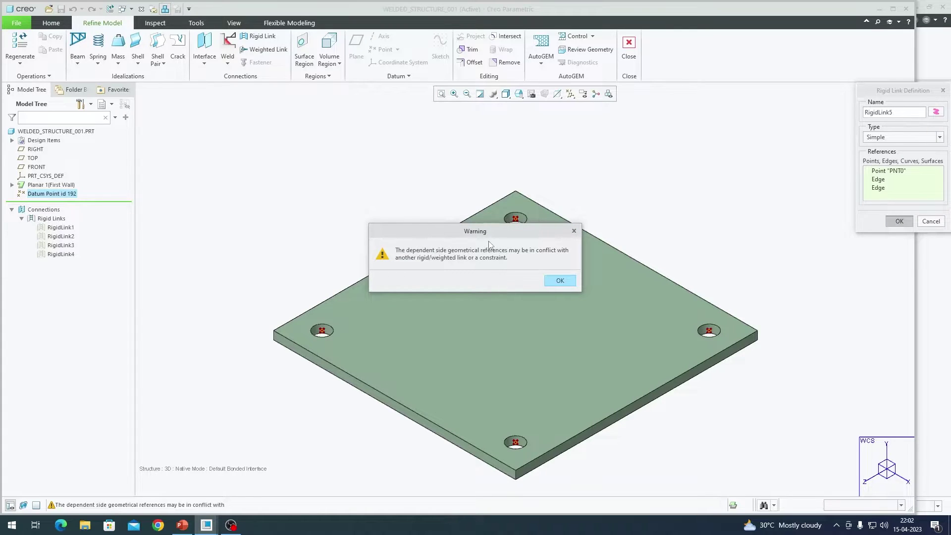
left_click(564, 283)
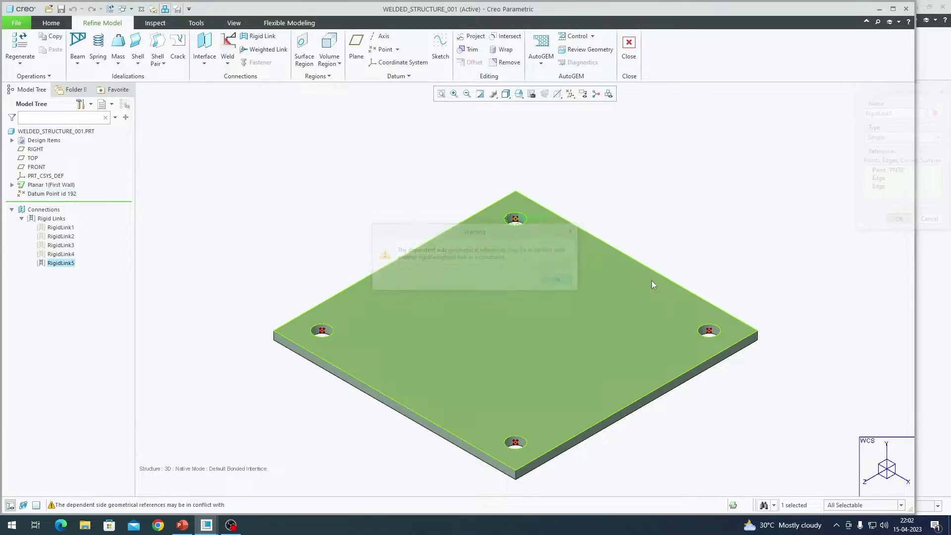
left_click(61, 263)
key("Delete")
left_click(485, 279)
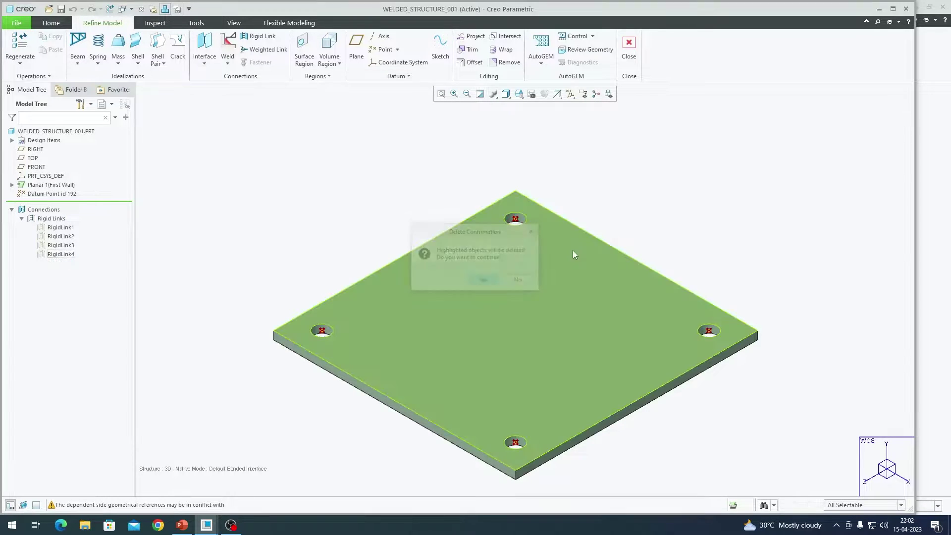
left_click(63, 228)
left_click(66, 254, "shift")
left_click(73, 219)
scroll(597, 240, "up", 2)
scroll(558, 277, "up", 2)
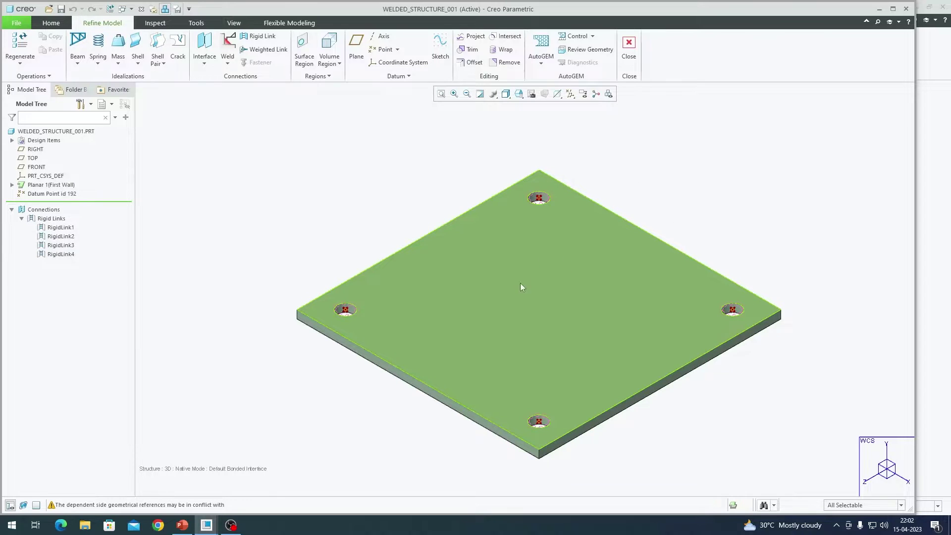
Exit Creo Simulate and return to the WELDED_STRUCTURE assembly window.
left_click(634, 51)
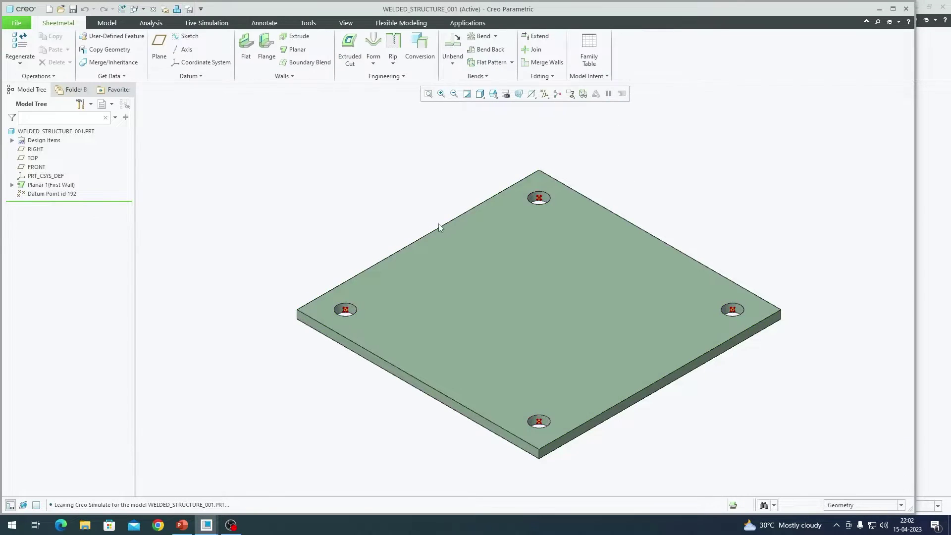
key("alt+Tab")
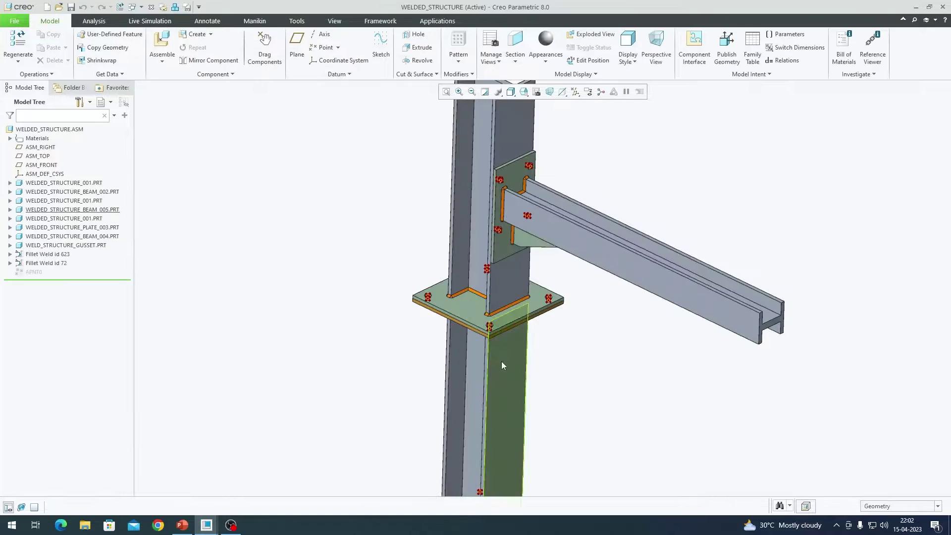
mouse_move(501, 361)
middle_mouse_down()
mouse_move(478, 313)
mouse_move(484, 360)
middle_mouse_up()
scroll(477, 312, "down", 4)
left_click(477, 315)
scroll(477, 315, "down", 3)
scroll(484, 317, "down", 3)
scroll(480, 345, "up", 3)
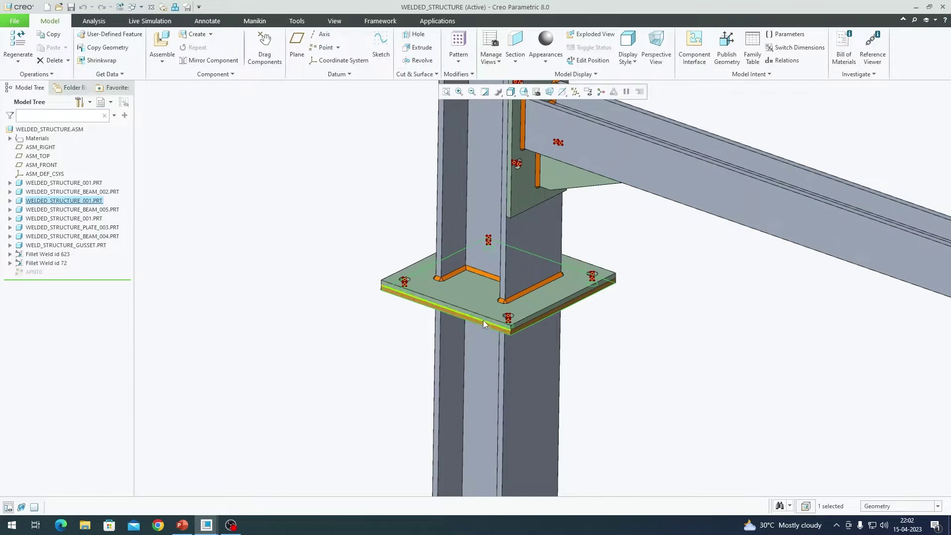
left_click(473, 290)
left_click(410, 344)
scroll(524, 405, "down", 3)
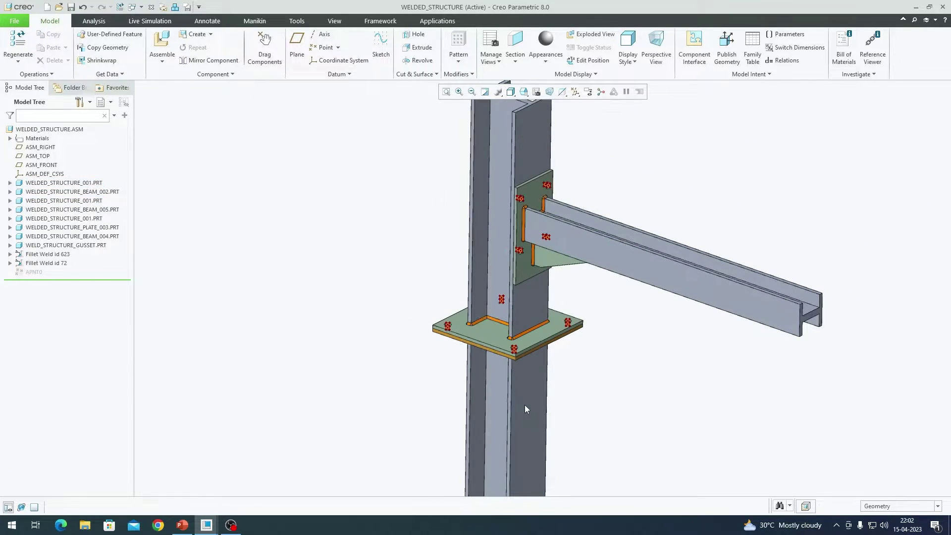
scroll(518, 376, "down", 3)
scroll(533, 287, "up", 3)
Open the beam-column joint plate in its own window and check datum point id 260.
left_click(538, 292)
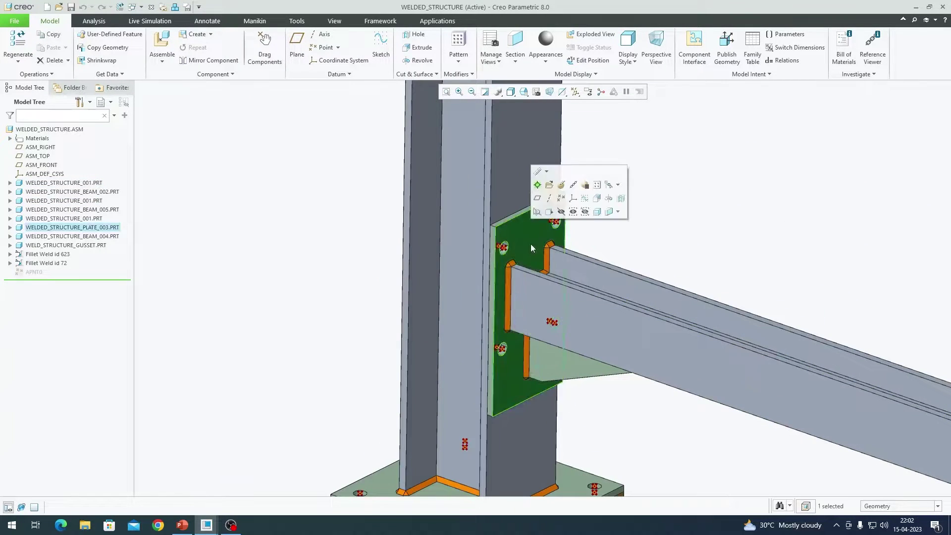
left_click(549, 186)
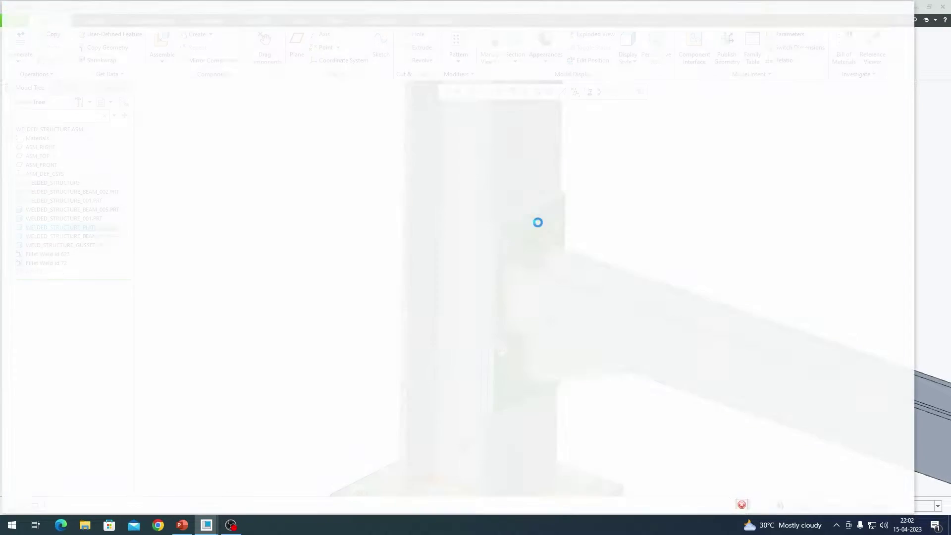
scroll(451, 289, "up", 3)
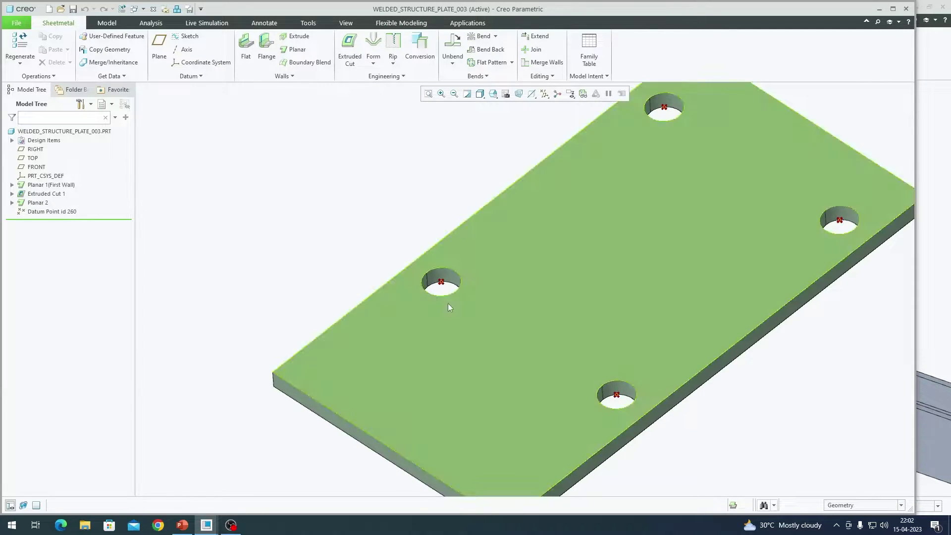
scroll(448, 303, "down", 1)
left_click(66, 209)
left_click(277, 234)
scroll(519, 256, "down", 3)
scroll(599, 191, "up", 3)
Review RigidLink1–RigidLink4 under Connections in Simulate, then exit Simulate.
left_click(177, 9)
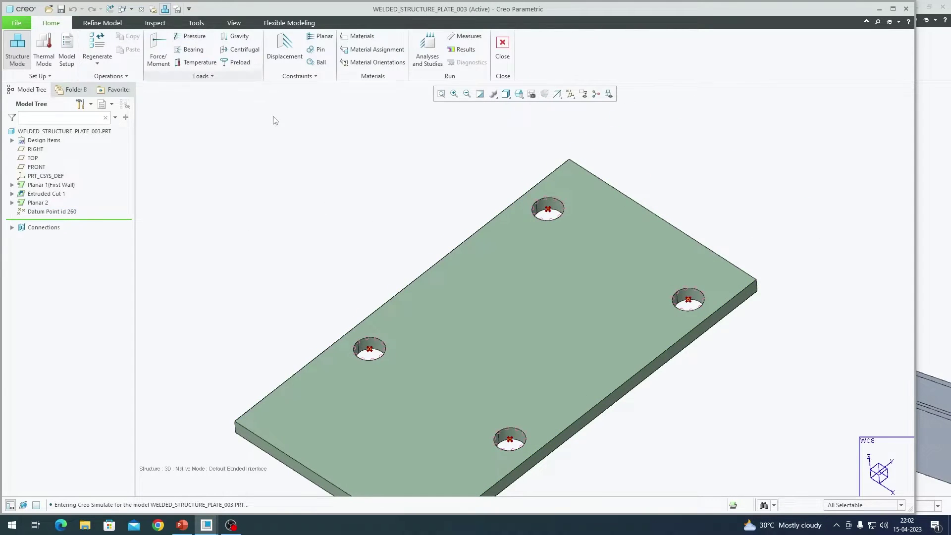
scroll(360, 172, "down", 1)
left_click(12, 227)
left_click(21, 236)
left_click(66, 246)
left_click(61, 272, "shift")
scroll(585, 265, "up", 2)
left_click(395, 249)
scroll(497, 341, "down", 2)
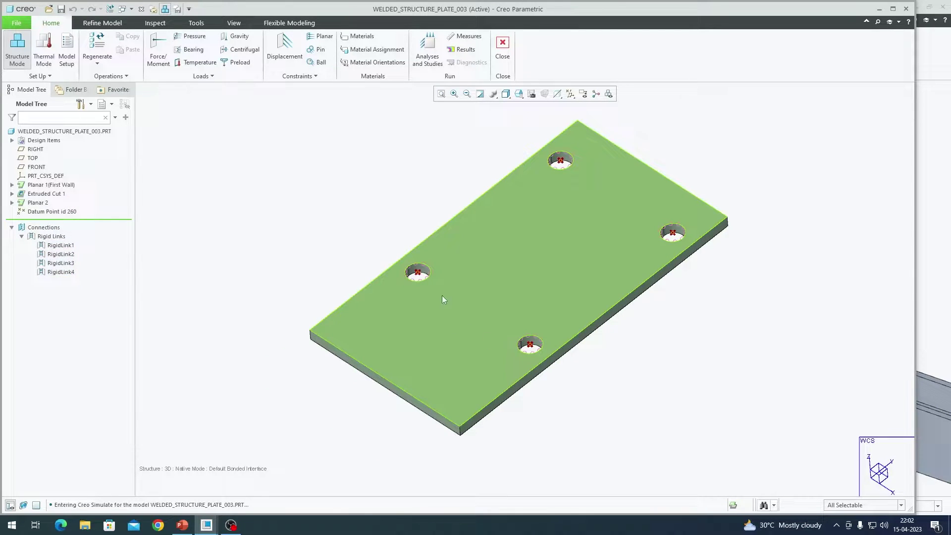
left_click(502, 45)
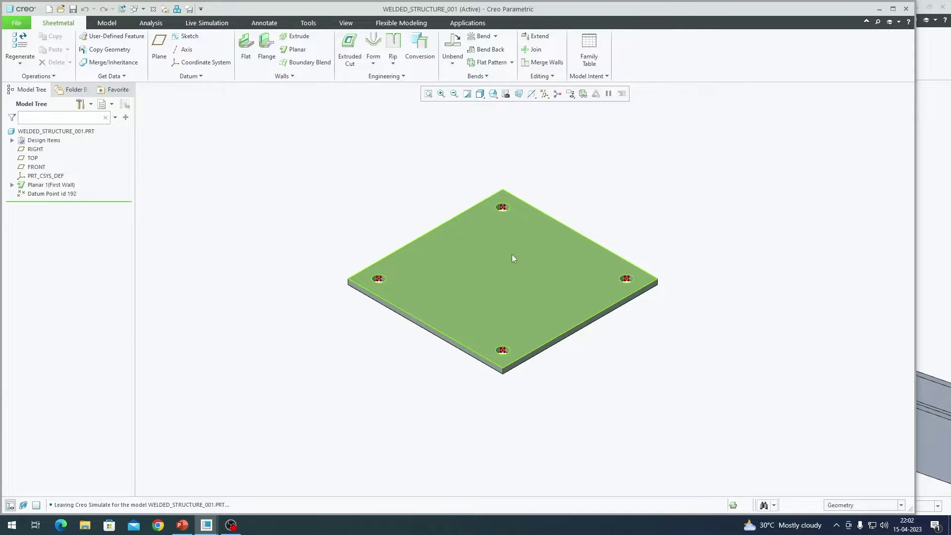
Hide the green bracket plate PLATE_003 in the WELDED_STRUCTURE assembly.
key("alt+Tab")
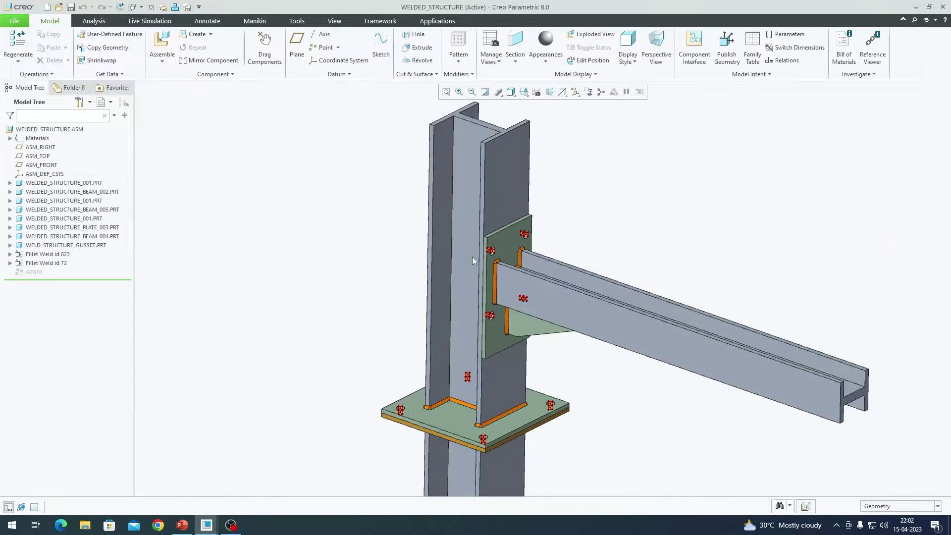
left_click(497, 192)
left_click(532, 222)
scroll(514, 242, "down", 2)
left_click(510, 240)
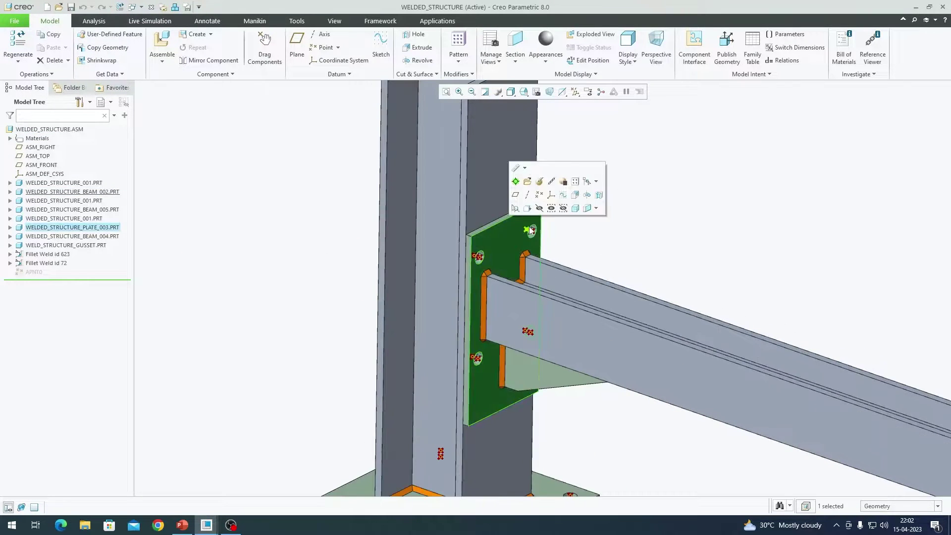
left_click(539, 208)
scroll(479, 260, "down", 3)
scroll(477, 263, "down", 5)
Open the column flange part BEAM_002 in its own window.
mouse_move(473, 255)
middle_mouse_down()
mouse_move(490, 250)
mouse_move(436, 256)
mouse_move(491, 225)
middle_mouse_up()
left_click(482, 241)
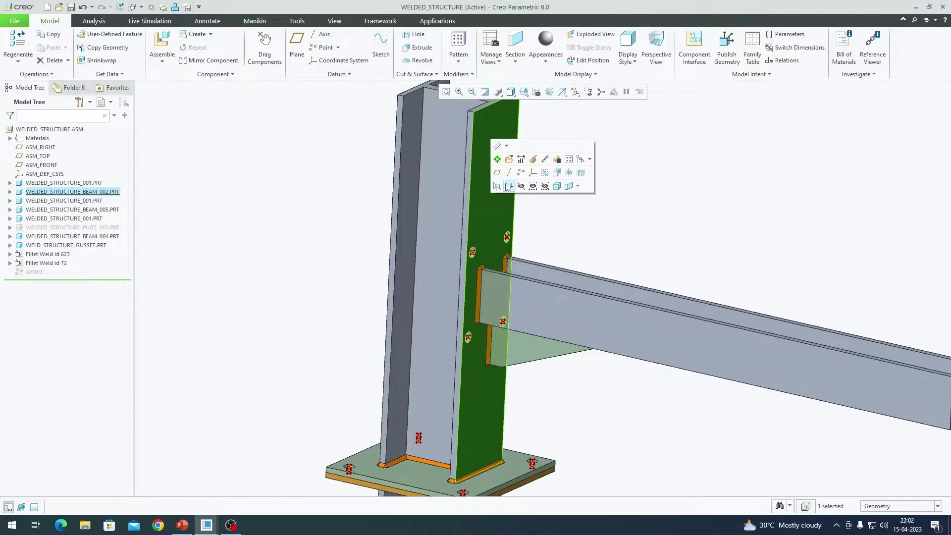
left_click(509, 156)
scroll(536, 204, "up", 5)
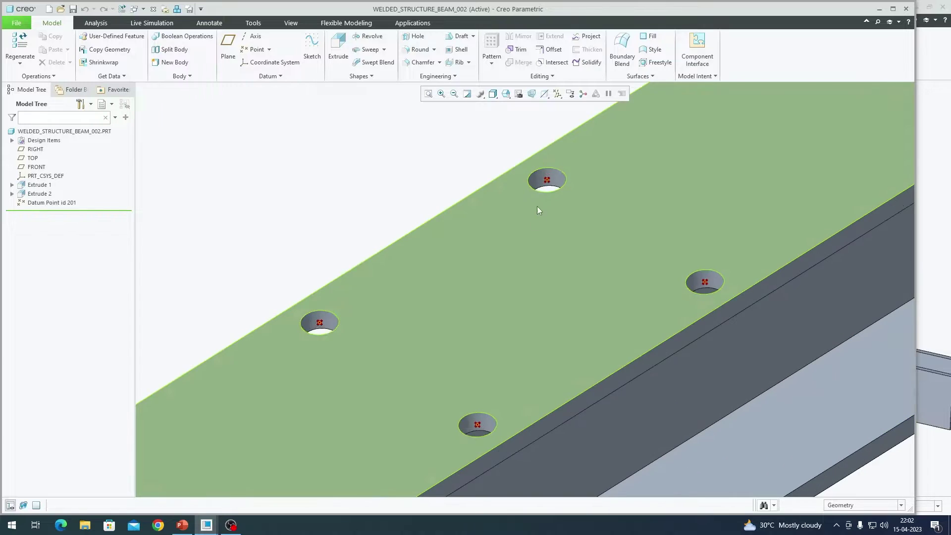
scroll(547, 183, "down", 4)
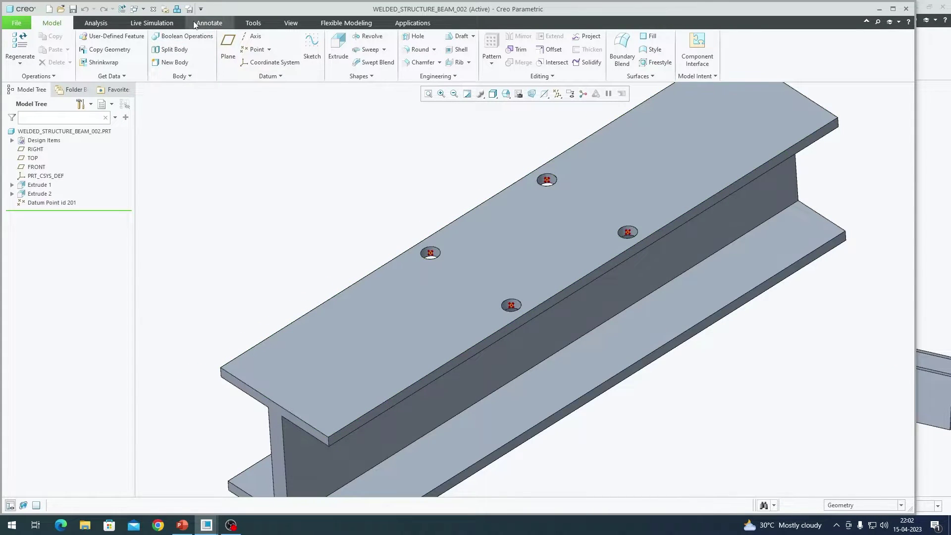
Review RigidLink1–RigidLink4 in Simulate, then close Simulate and the part window.
left_click(178, 9)
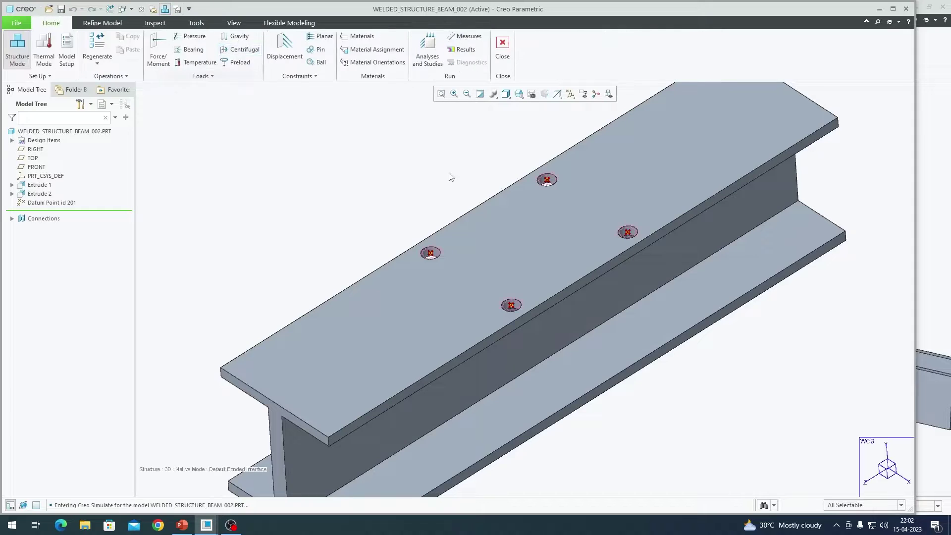
left_click(12, 218)
left_click(32, 228)
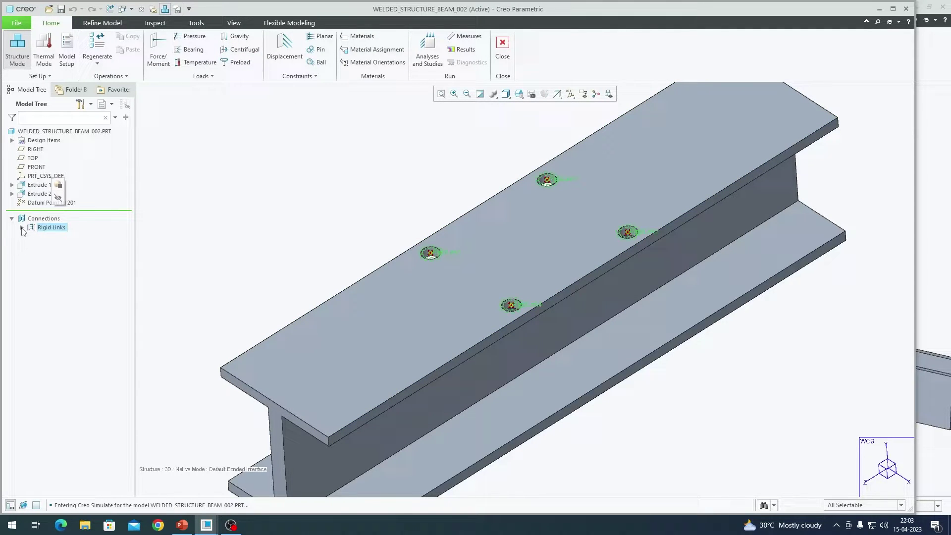
left_click(21, 227)
scroll(435, 296, "down", 2)
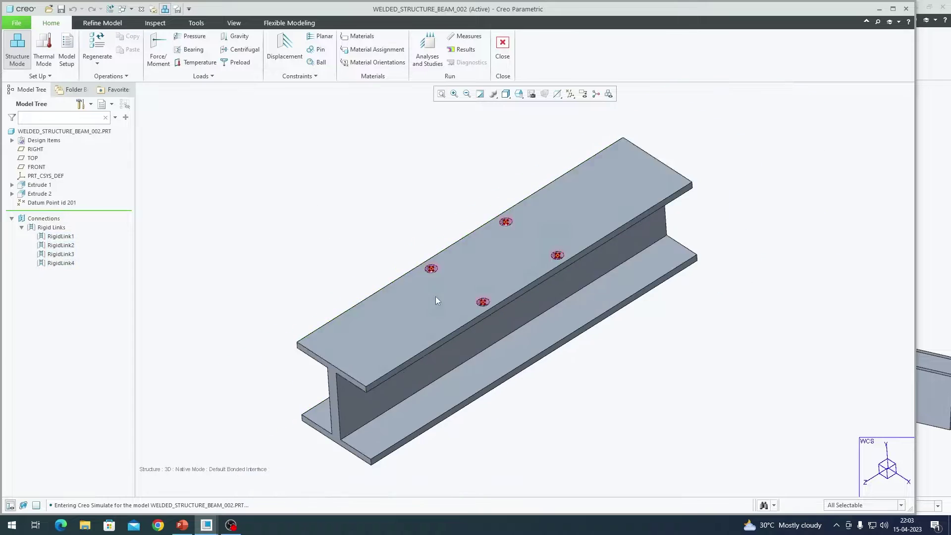
scroll(436, 296, "up", 1)
scroll(424, 259, "down", 1)
scroll(424, 264, "down", 1)
scroll(492, 274, "up", 1)
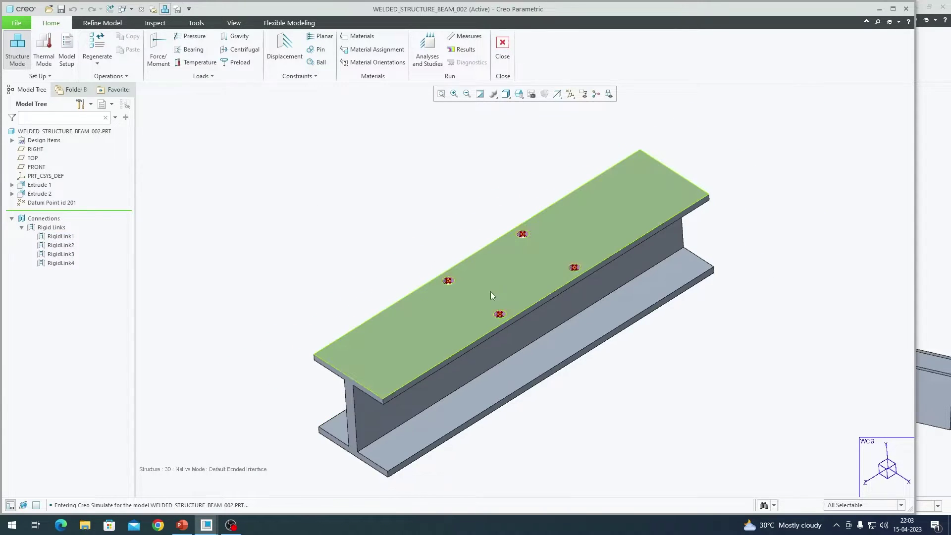
left_click(503, 47)
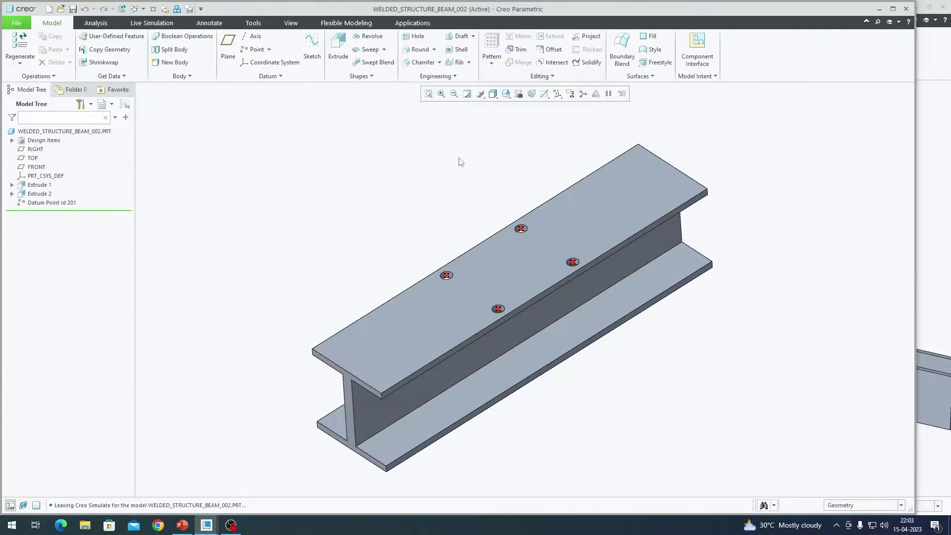
key("ctrl+w")
key("ctrl+w")
Orbit and zoom to inspect the underside of the assembly's base plates.
scroll(449, 216, "up", 2)
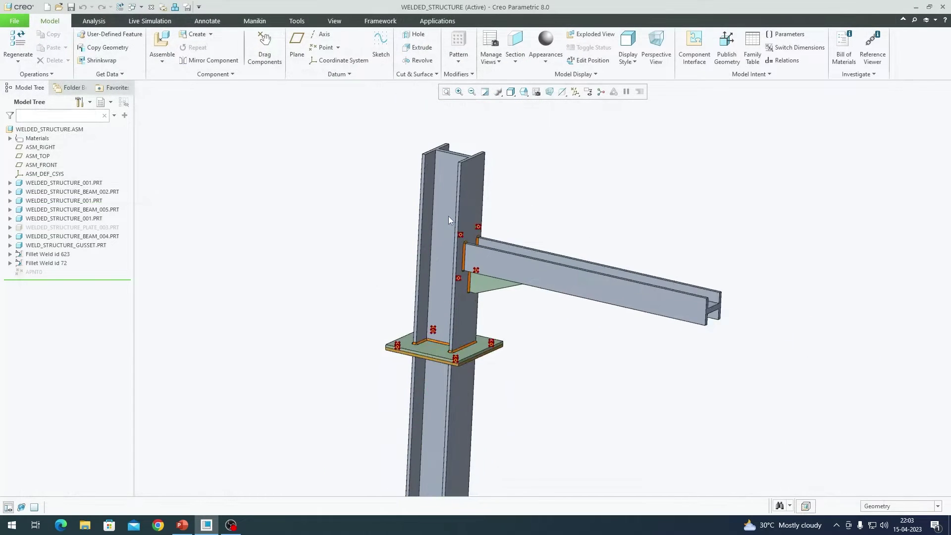
scroll(448, 216, "up", 1)
middle_click_drag(479, 272, 451, 250, "shift")
scroll(446, 262, "down", 4)
scroll(446, 265, "down", 2)
scroll(453, 249, "up", 5)
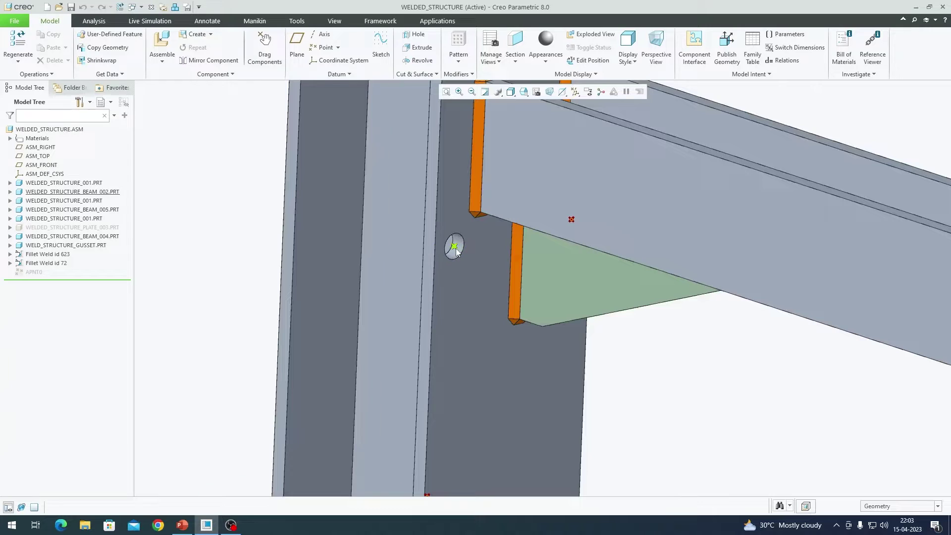
scroll(454, 248, "up", 5)
mouse_move(454, 340)
middle_mouse_down("shift")
mouse_move(454, 317)
mouse_move(449, 333)
middle_mouse_up("shift")
scroll(450, 336, "up", 3)
scroll(450, 335, "down", 5)
scroll(465, 343, "down", 2)
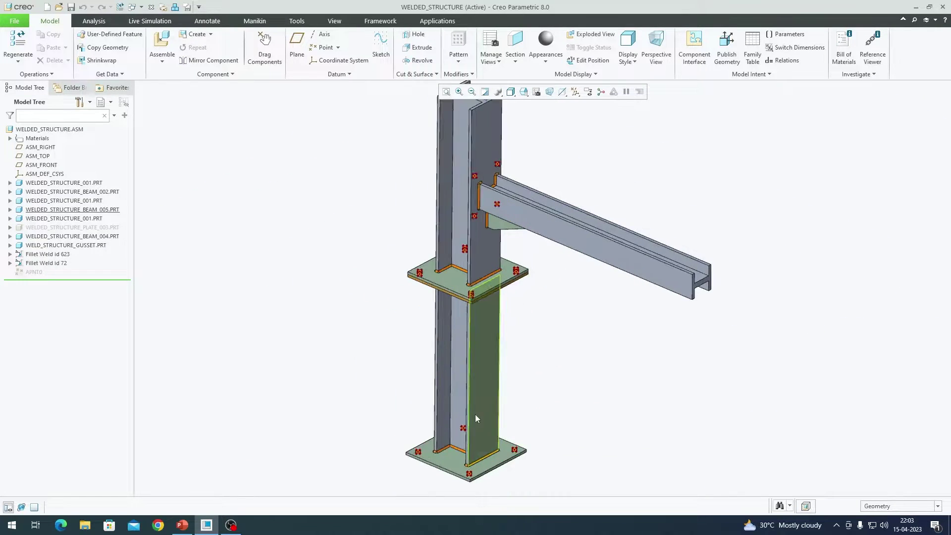
scroll(483, 401, "down", 1)
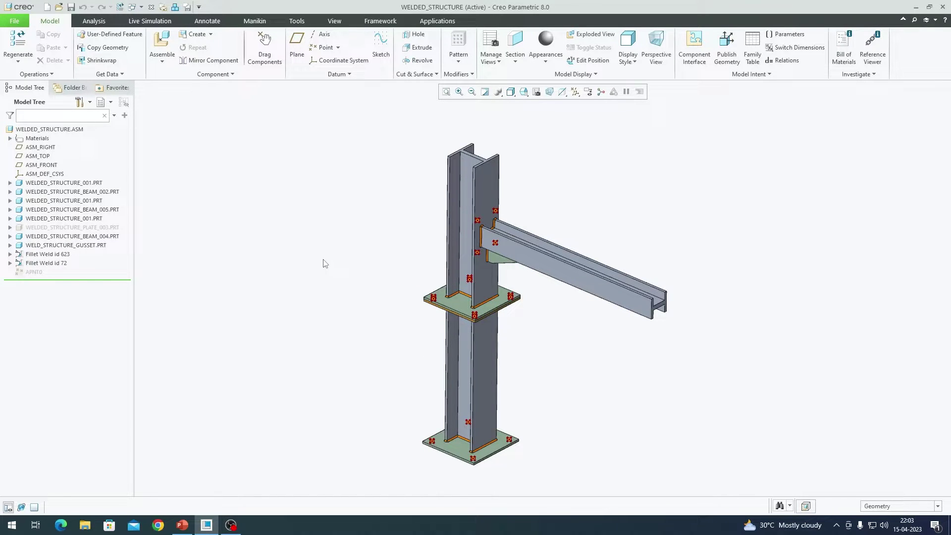
Bring up the PowerPoint slide on idealizing bolted joints as stiff springs.
scroll(421, 299, "up", 6)
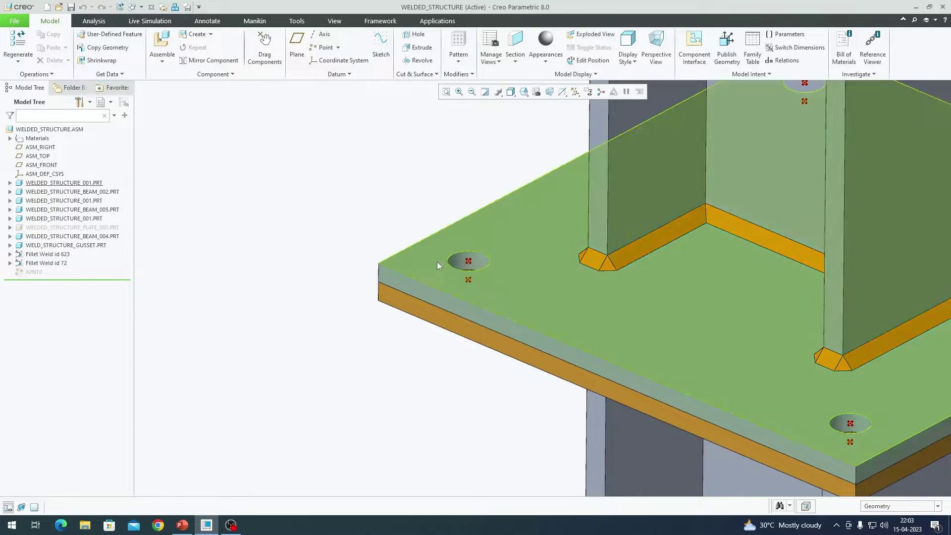
scroll(407, 239, "down", 5)
scroll(557, 312, "down", 2)
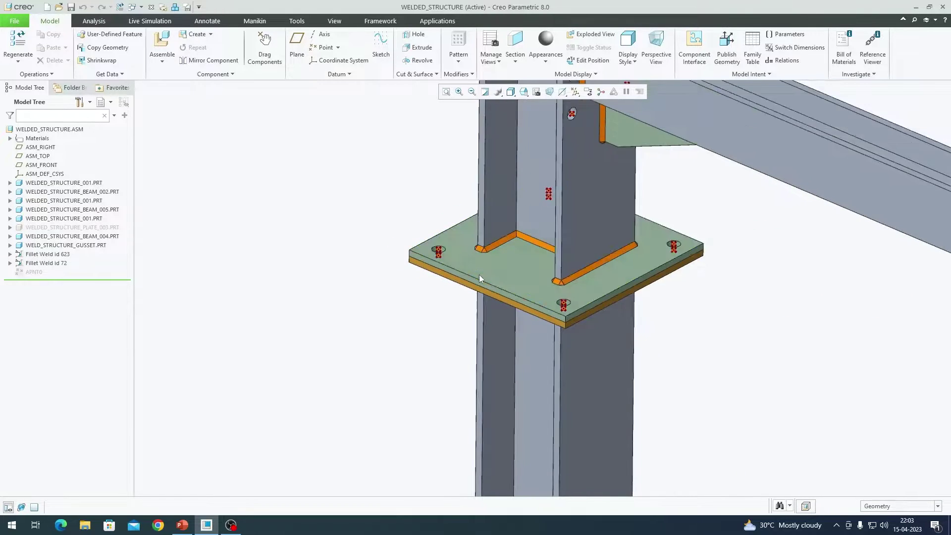
scroll(524, 299, "up", 3)
scroll(526, 302, "down", 6)
scroll(569, 290, "up", 5)
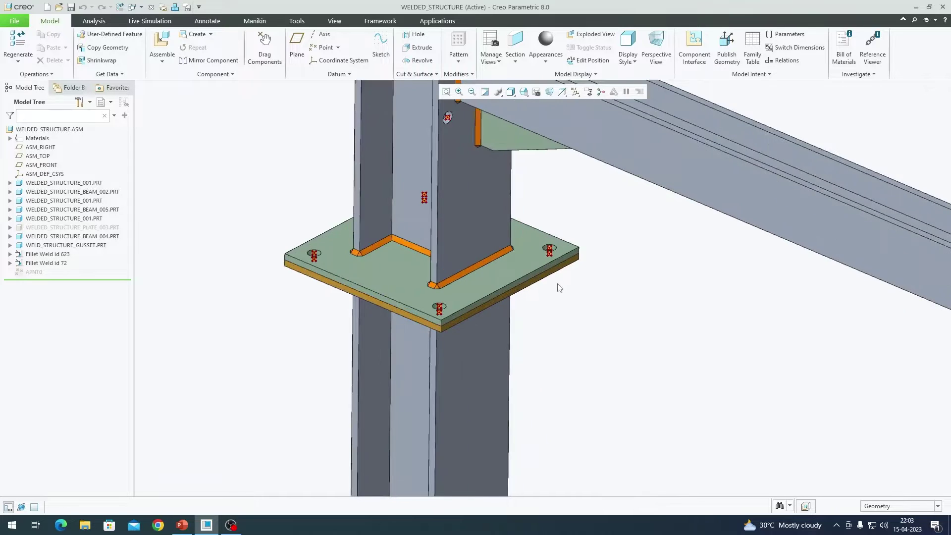
scroll(548, 260, "down", 5)
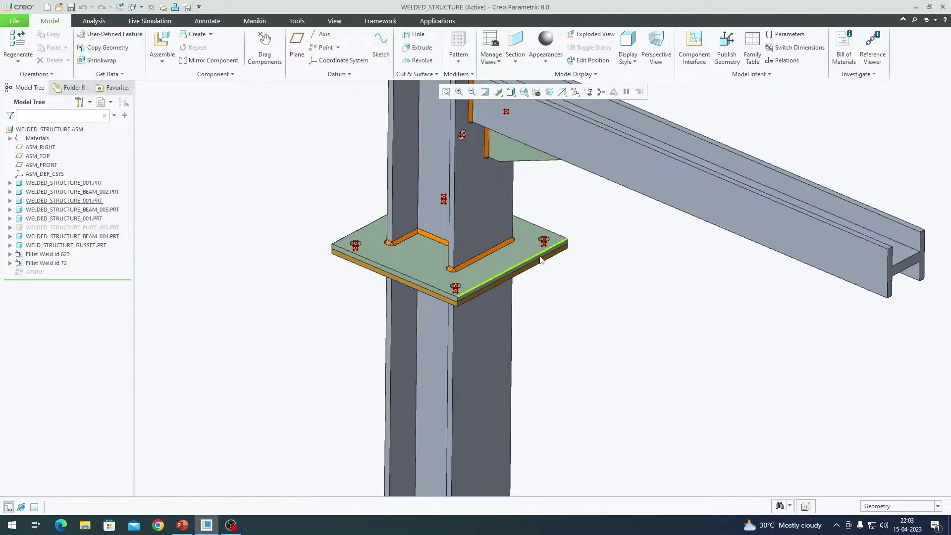
left_click(182, 524)
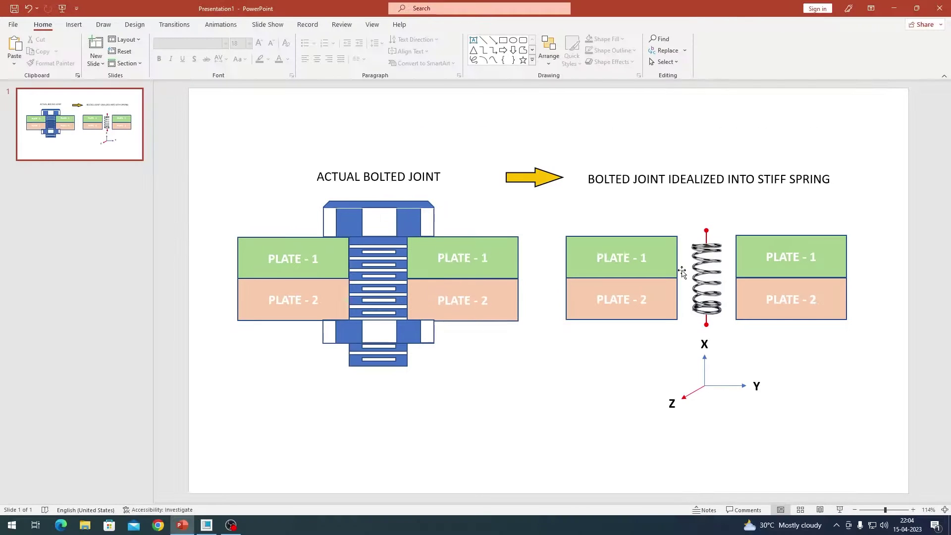
Return to the welded assembly and enter Creo Simulate structure mode.
key("alt+Tab")
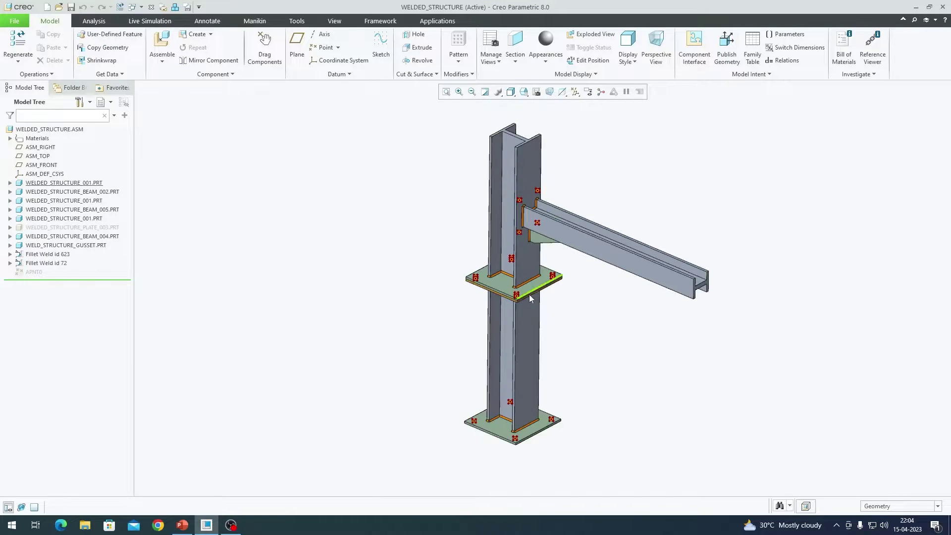
scroll(495, 297, "up", 10)
scroll(430, 307, "down", 4)
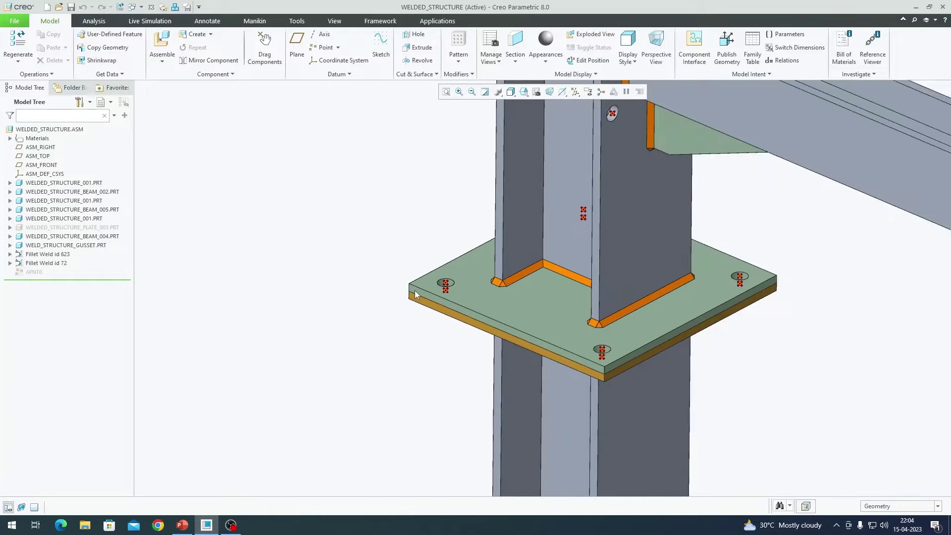
scroll(396, 268, "down", 2)
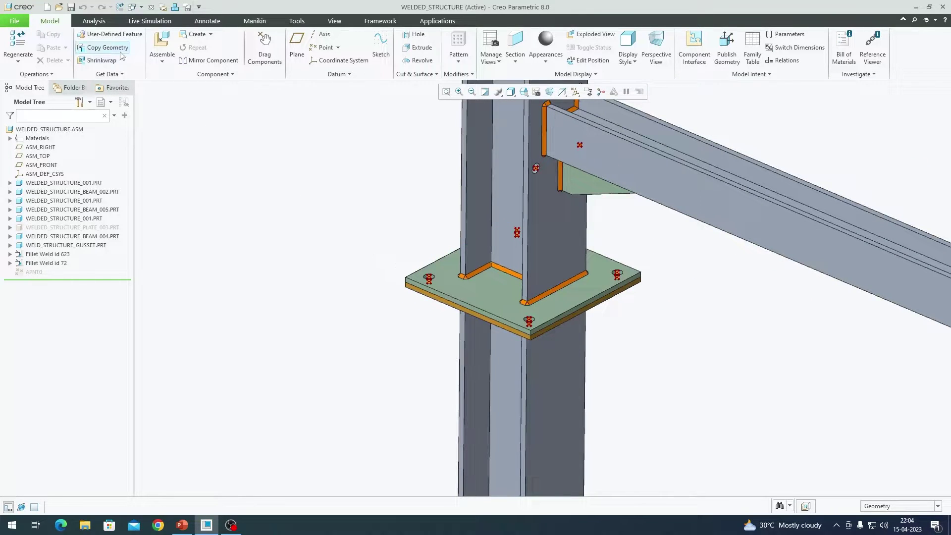
left_click(413, 23)
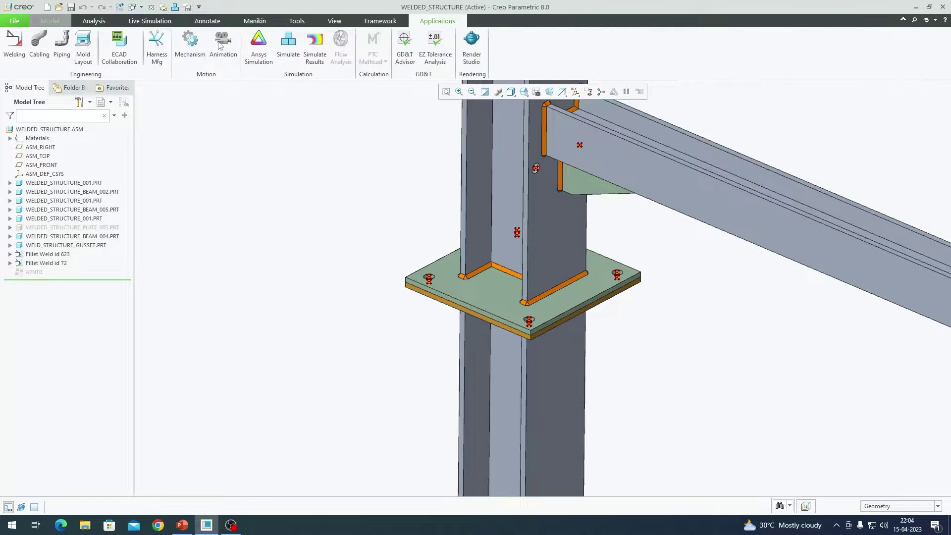
left_click(288, 48)
scroll(455, 290, "up", 3)
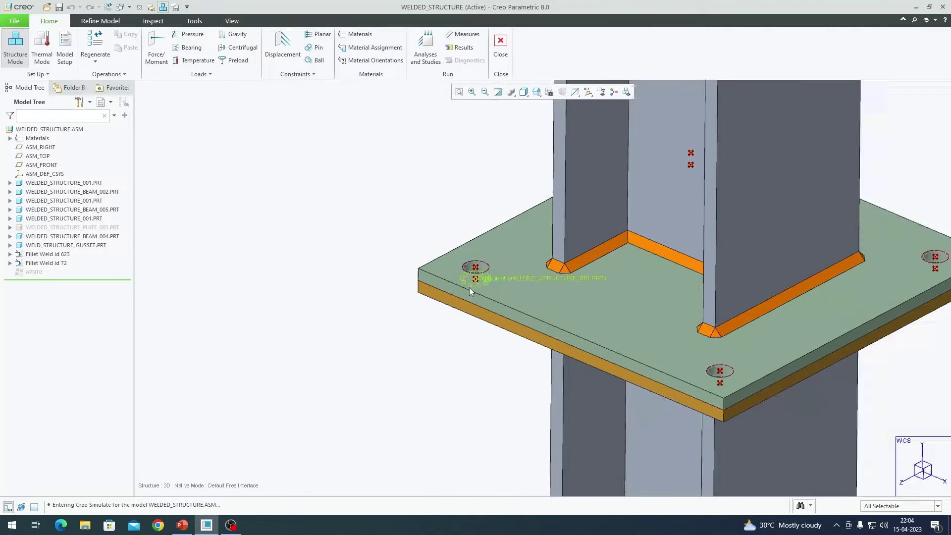
Start a new spring of Advanced type using Point-Point Pairs references.
left_click(114, 23)
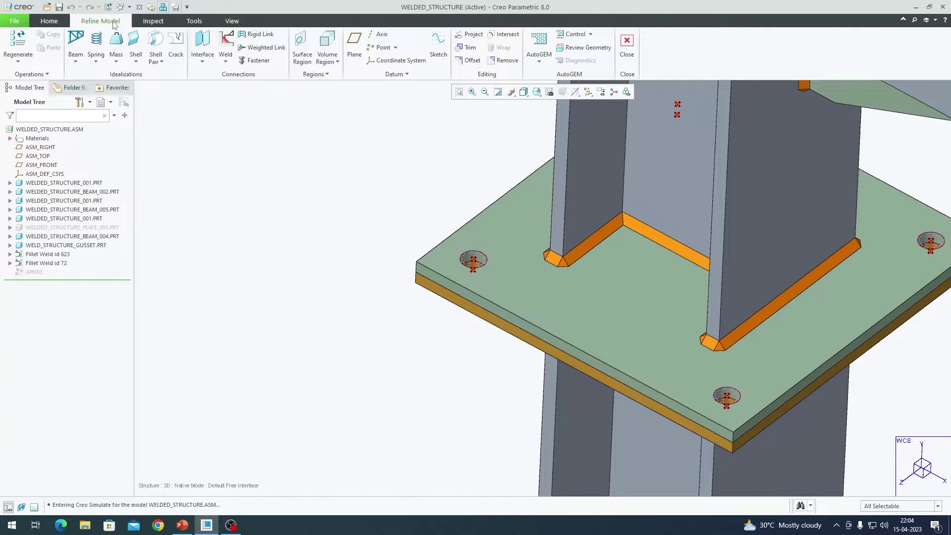
left_click(97, 61)
left_click(101, 75)
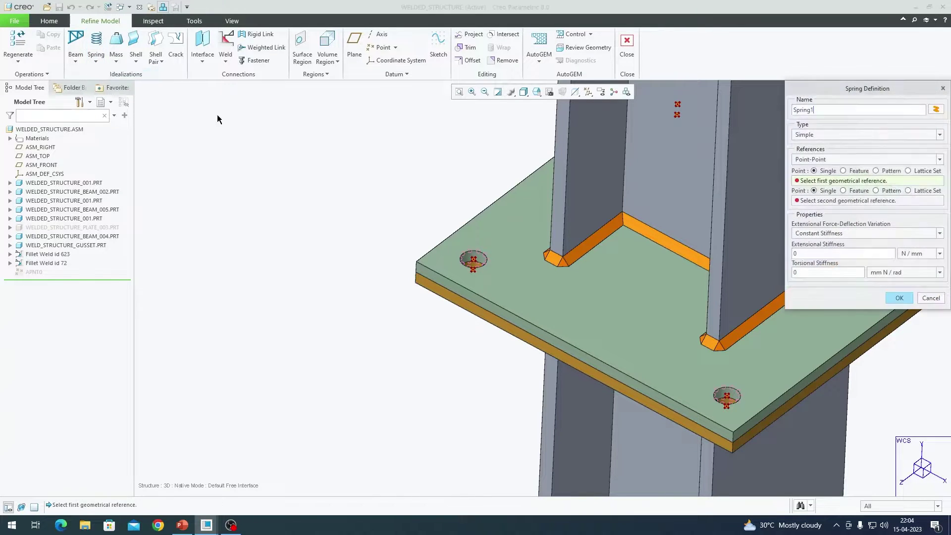
left_click_drag(863, 88, 280, 113)
left_click(253, 159)
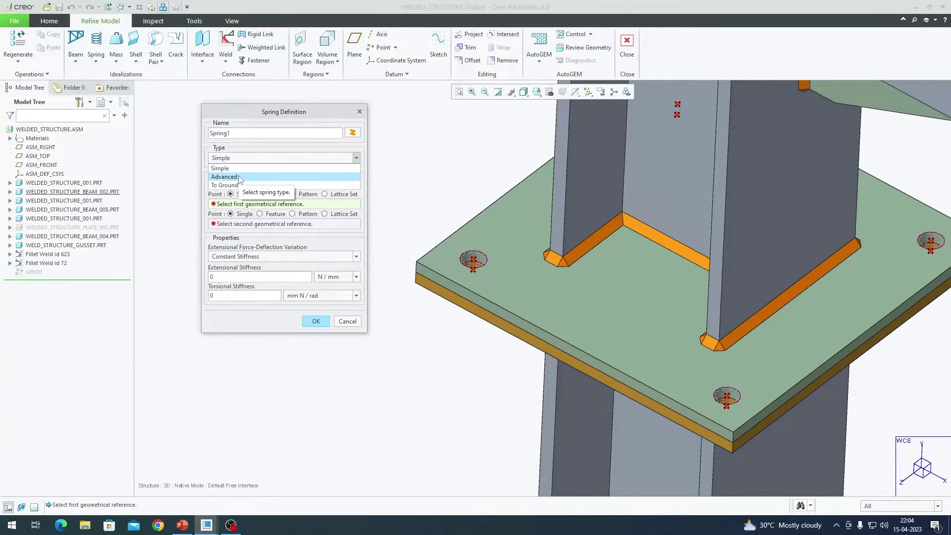
left_click(239, 177)
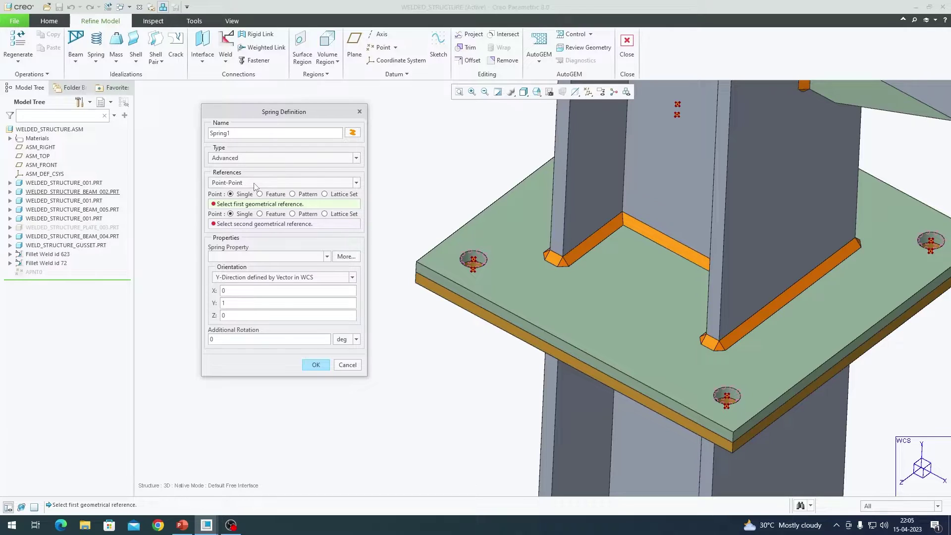
left_click(255, 184)
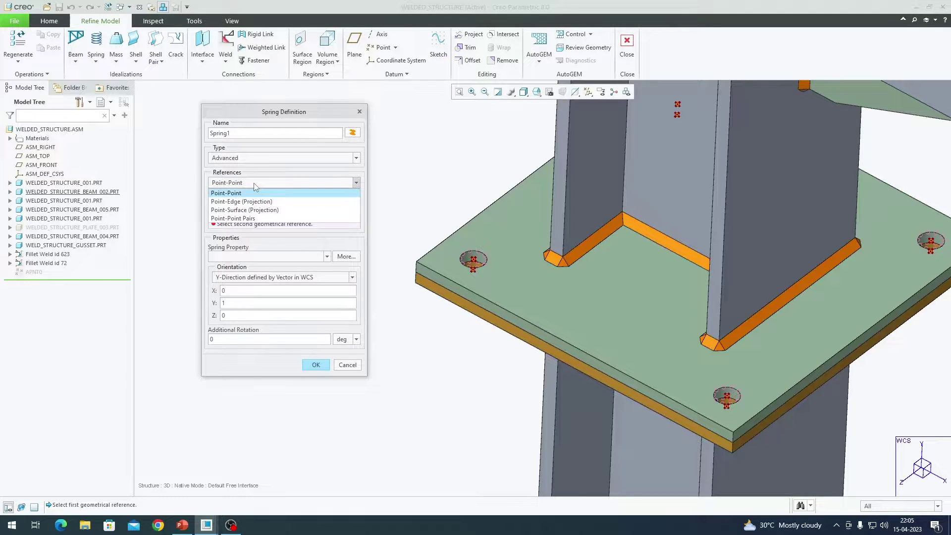
left_click(251, 218)
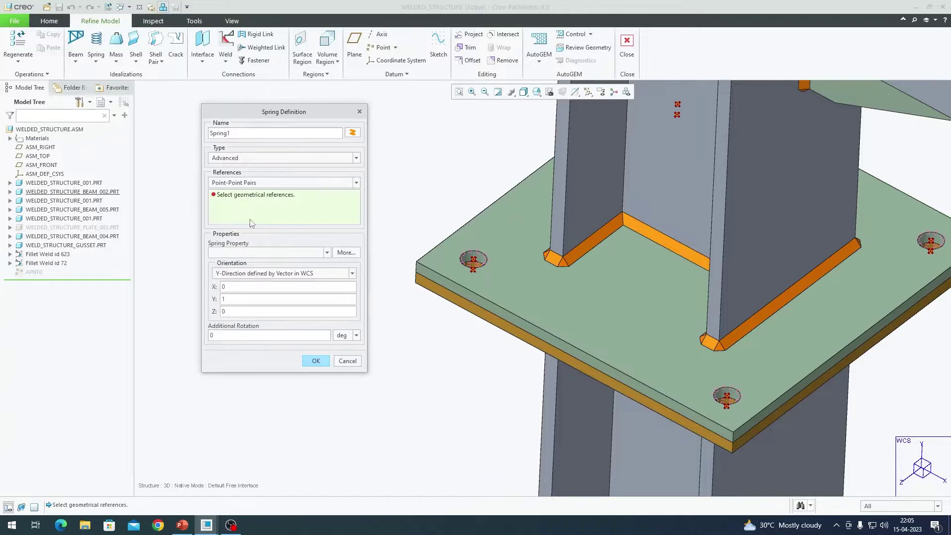
Pick the PNT3/PNT2 point pairs at the first two bolt holes.
scroll(541, 309, "down", 2)
scroll(651, 360, "up", 2)
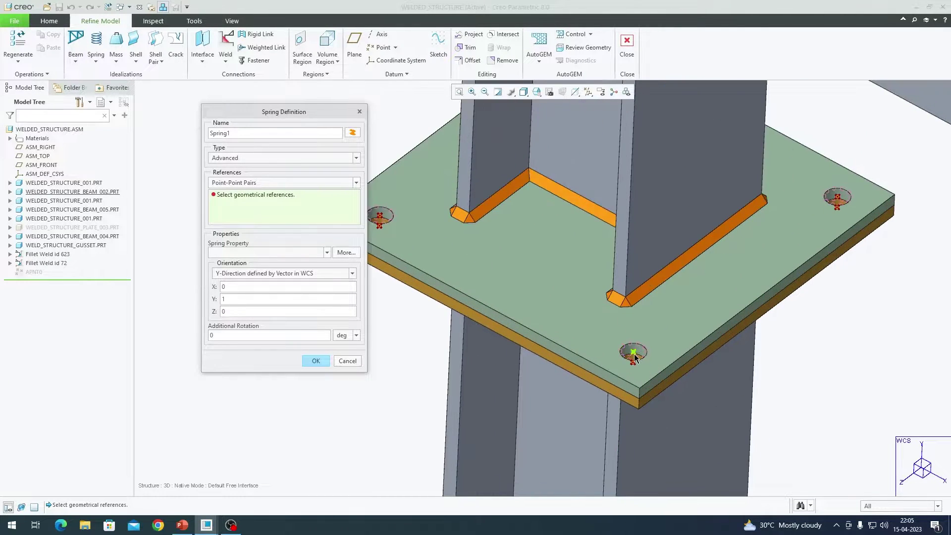
scroll(512, 320, "down", 3)
scroll(526, 298, "up", 3)
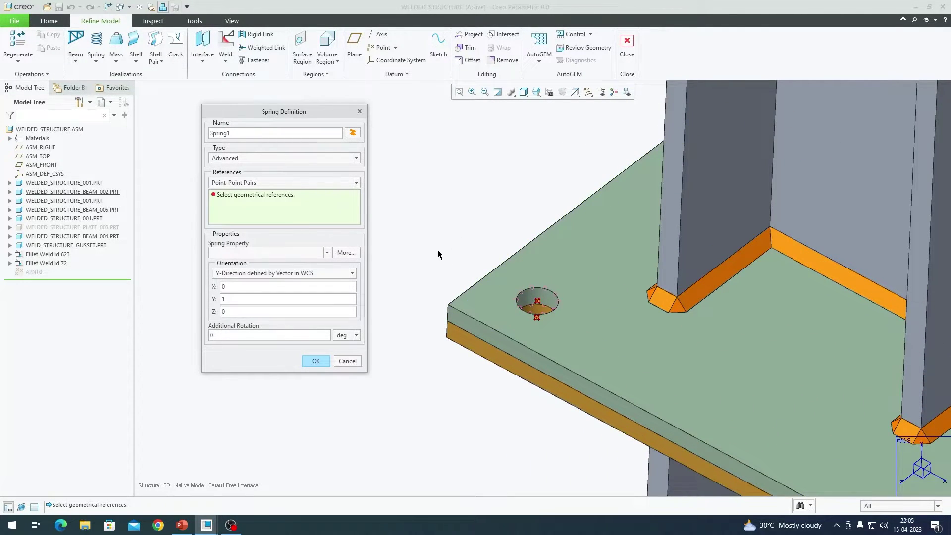
left_click(536, 318)
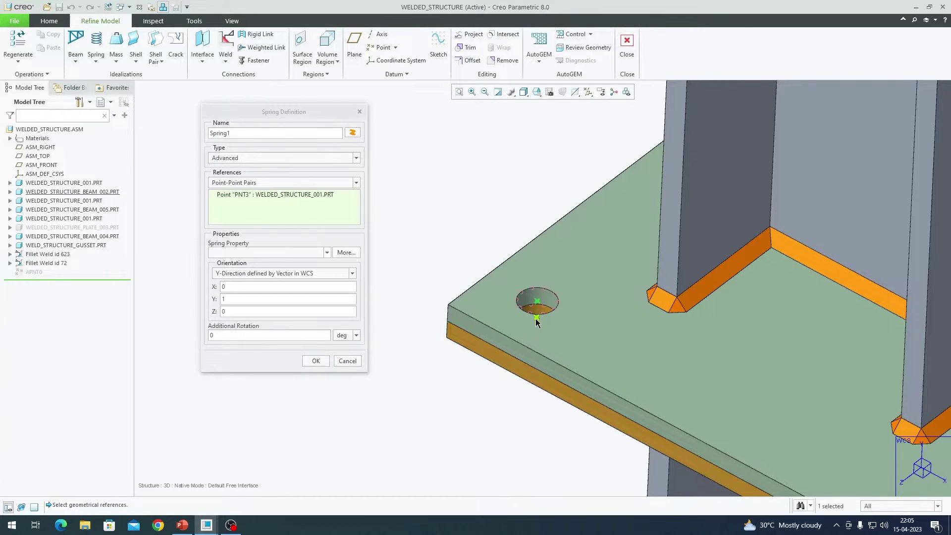
left_click(537, 321)
scroll(537, 321, "down", 3)
scroll(639, 328, "up", 3)
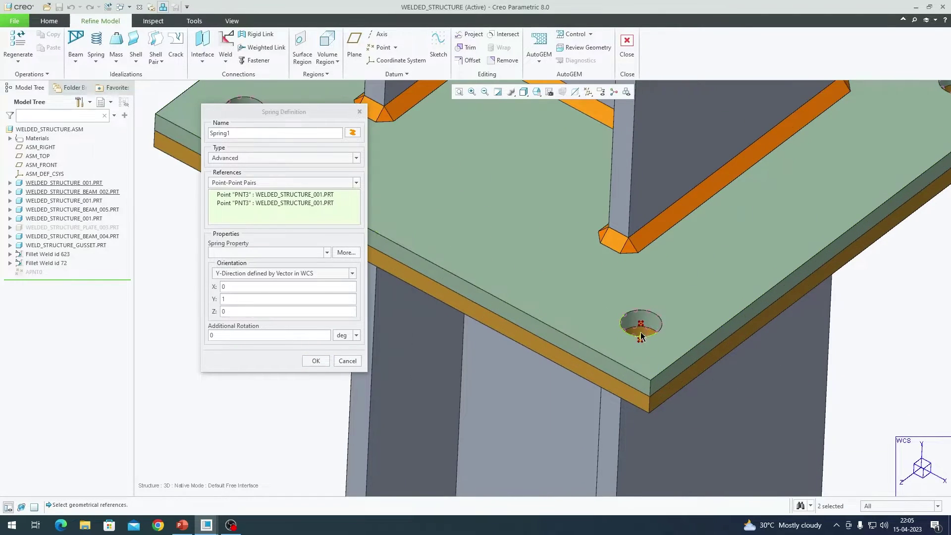
left_click(641, 327)
left_click(640, 339)
scroll(600, 371, "down", 3)
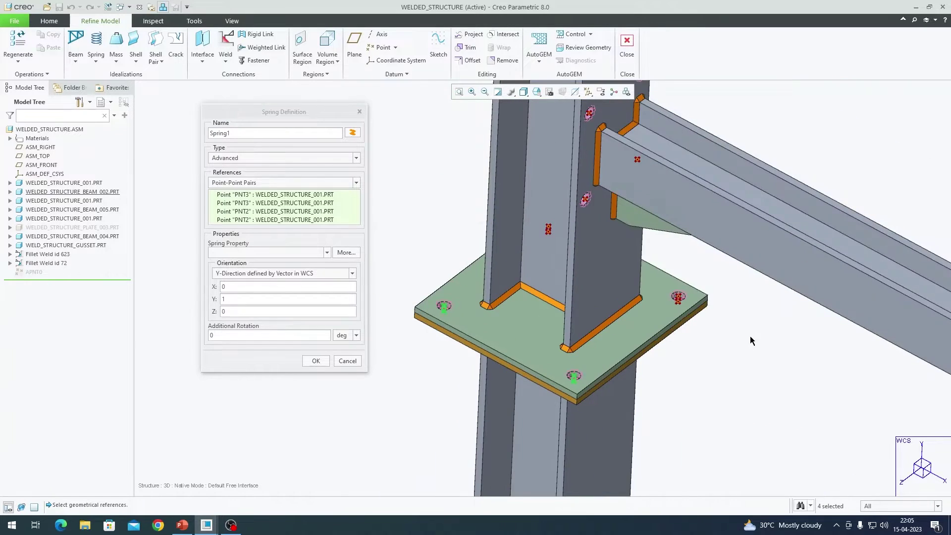
scroll(631, 308, "up", 3)
Pick the point pairs at the remaining two bolt holes, including the corner hole.
left_click(600, 308)
left_click(597, 305)
scroll(598, 305, "down", 3)
scroll(510, 297, "up", 3)
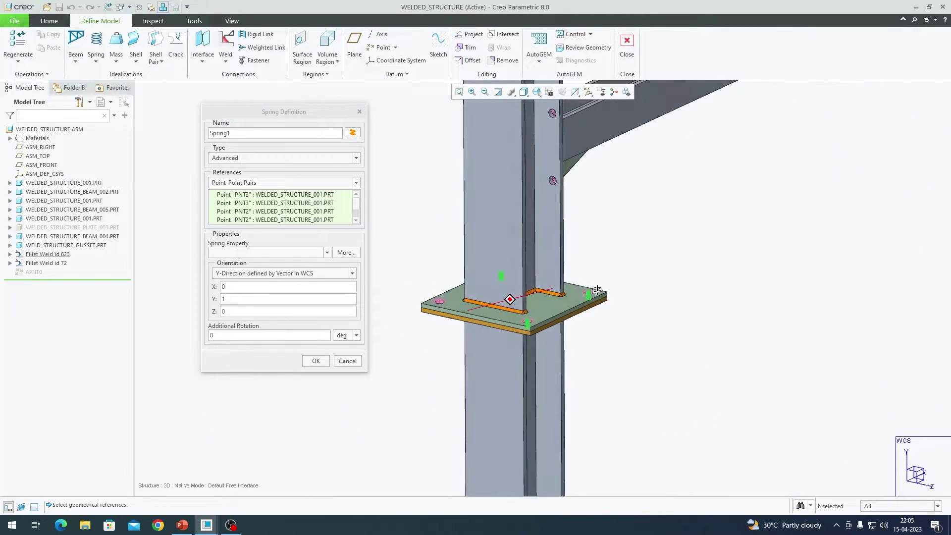
scroll(436, 297, "up", 5)
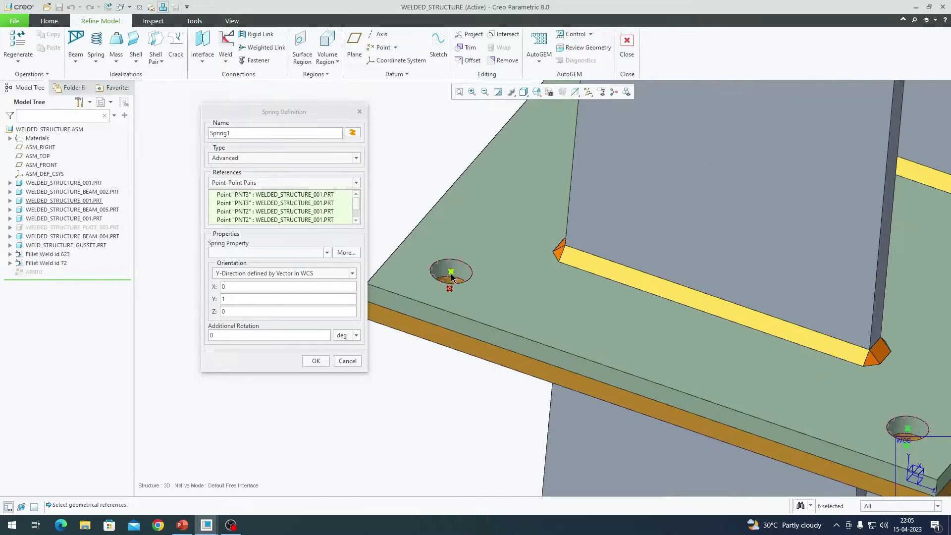
left_click(449, 287)
left_click(450, 287)
scroll(450, 297, "down", 5)
mouse_move(517, 330)
middle_mouse_down()
mouse_move(422, 282)
mouse_move(435, 320)
mouse_move(496, 291)
mouse_move(501, 325)
middle_mouse_up()
scroll(507, 230, "up", 3)
scroll(510, 230, "down", 3)
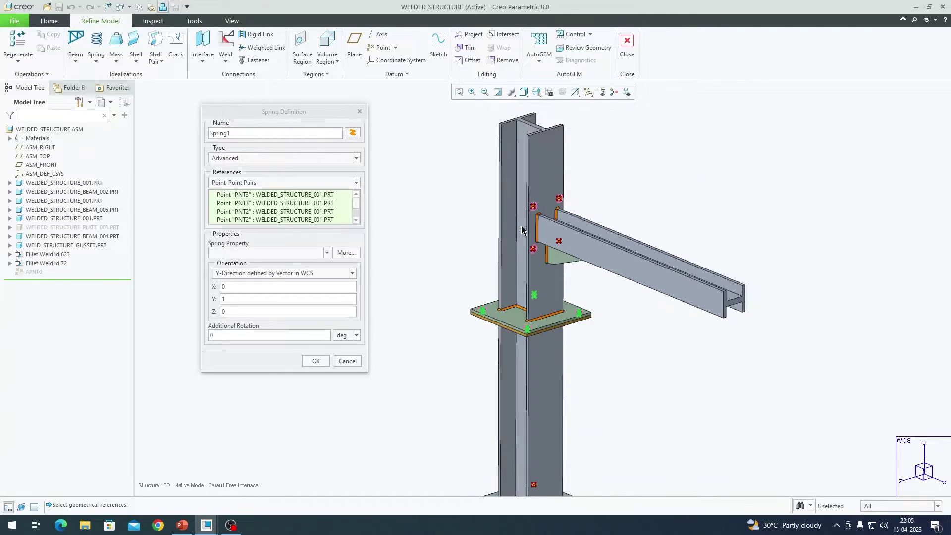
scroll(519, 286, "down", 1)
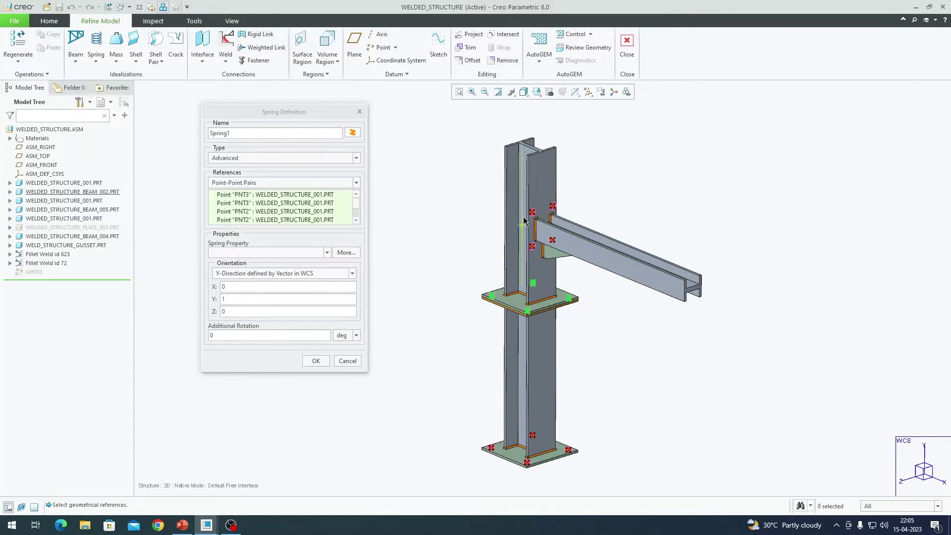
scroll(534, 212, "up", 3)
scroll(556, 212, "down", 3)
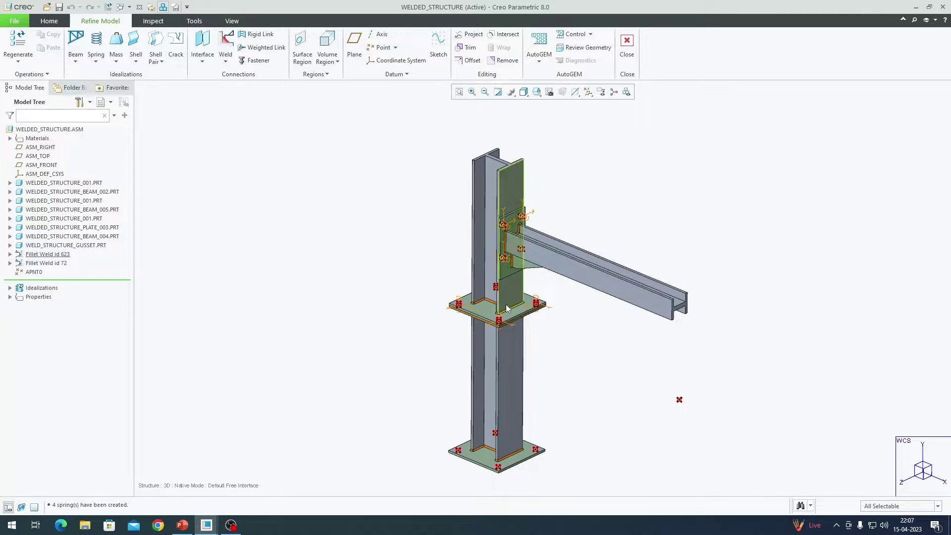
Edit Spring2 at the base-plate hole, keeping Advanced type and SpringProp1 as its property.
scroll(500, 322, "up", 3)
scroll(501, 319, "up", 3)
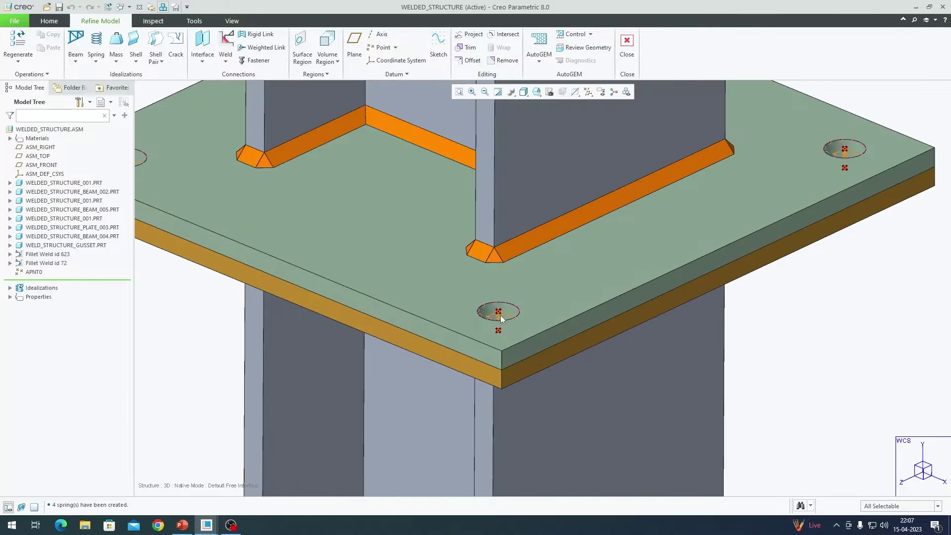
scroll(499, 324, "up", 3)
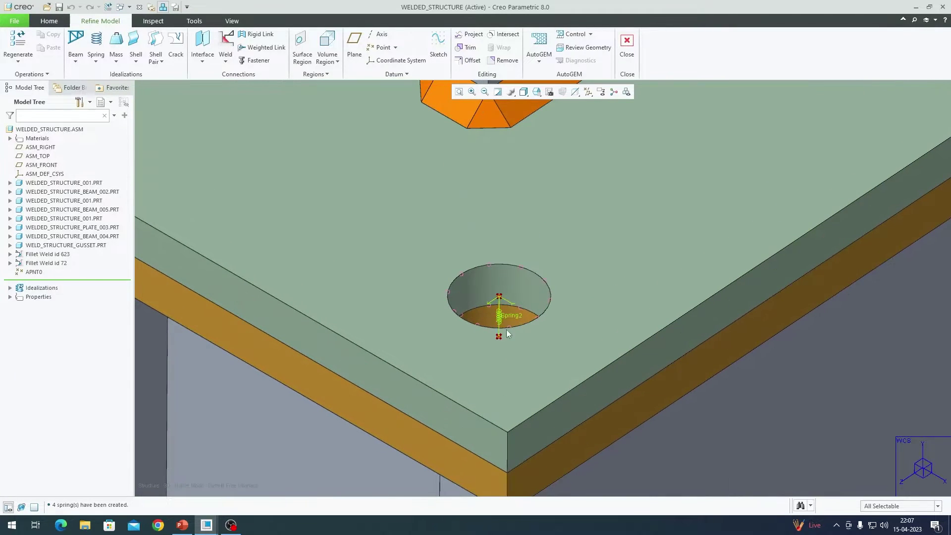
scroll(509, 334, "down", 3)
scroll(476, 314, "up", 2)
left_click(563, 356)
left_click(567, 313)
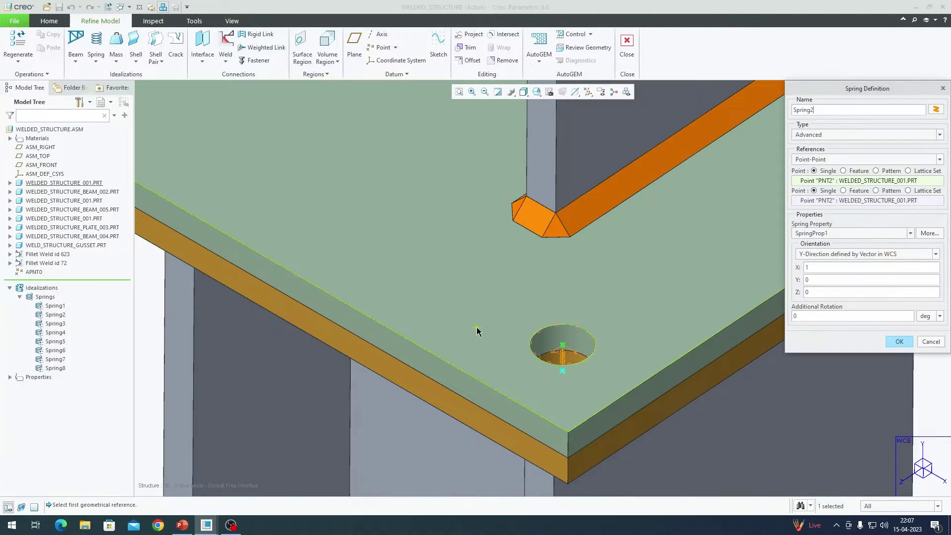
scroll(477, 331, "down", 5)
scroll(480, 351, "down", 3)
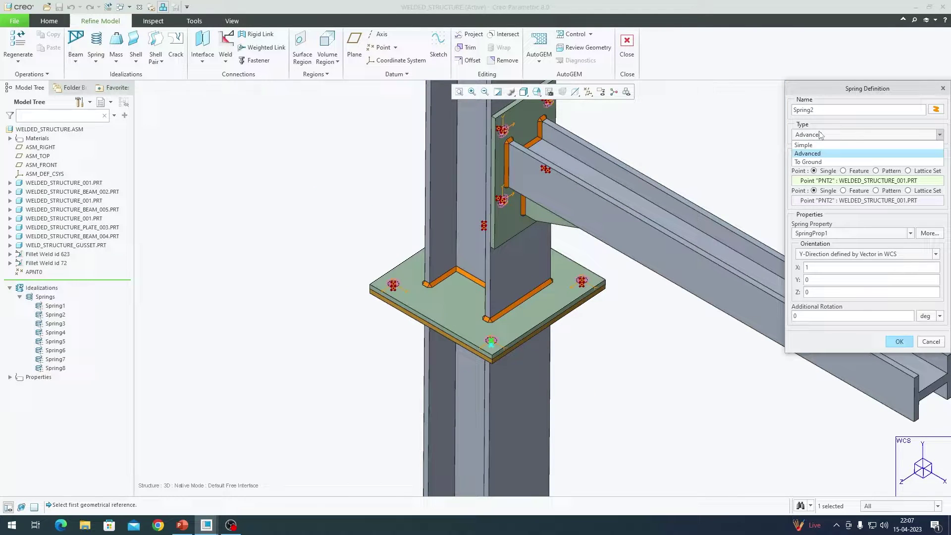
left_click(817, 154)
left_click(828, 235)
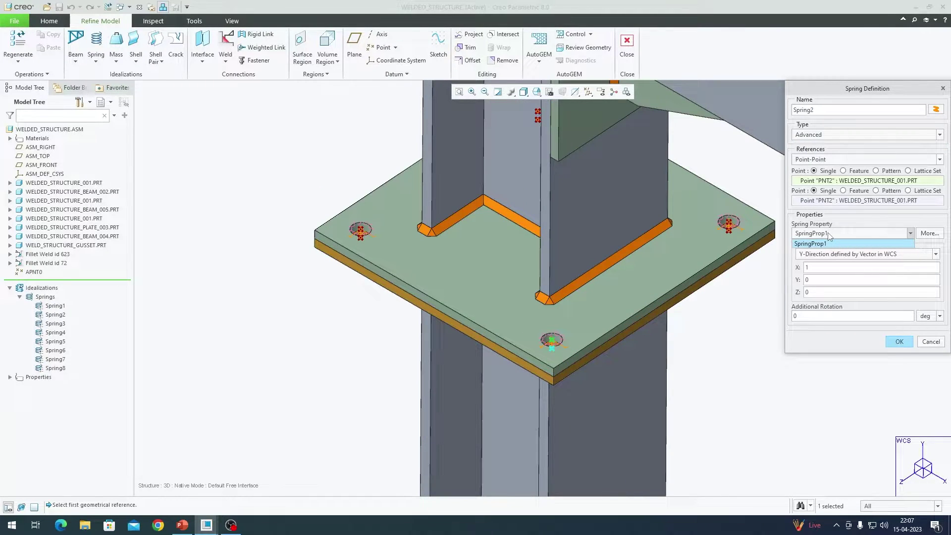
left_click(829, 234)
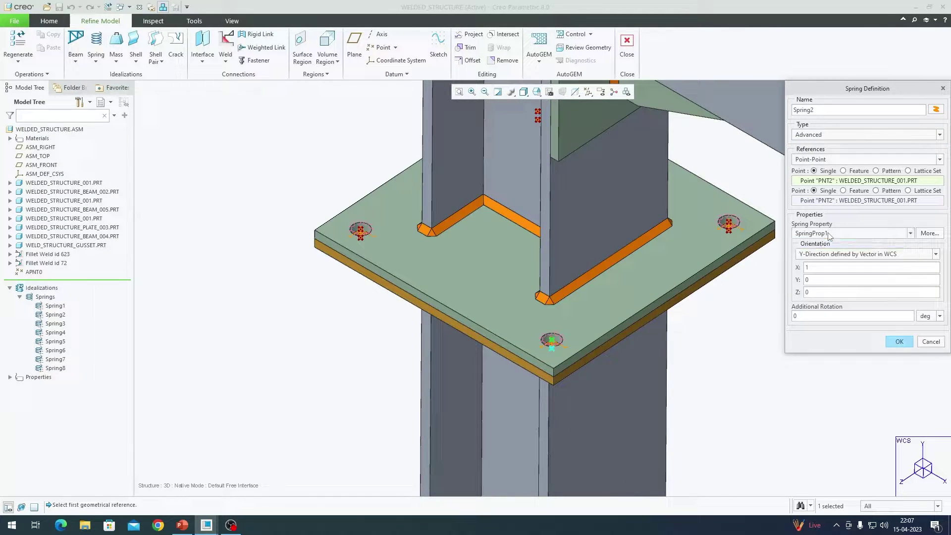
Review SpringProp1, confirming Kxx, Kyy and Kzz stiffness of 1e12 N/mm, discarding a trial new property.
left_click(931, 233)
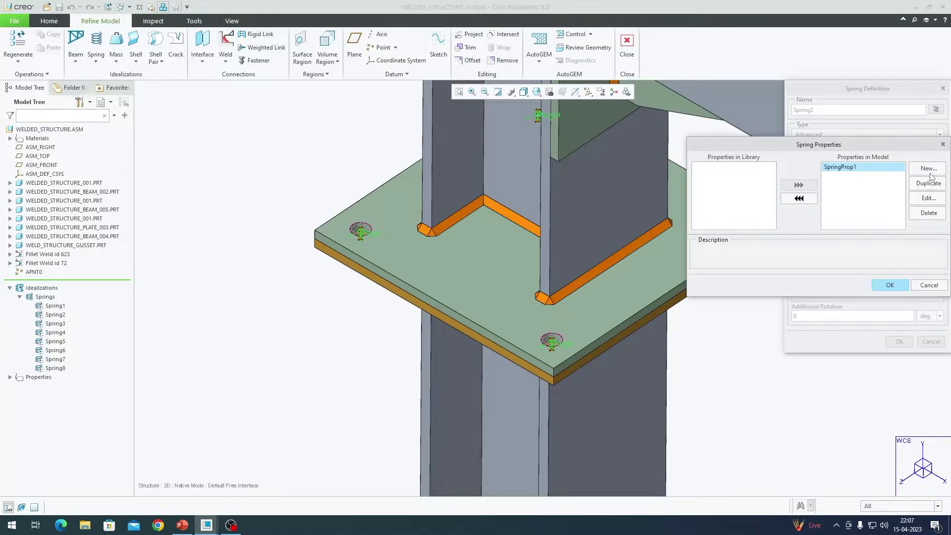
left_click_drag(868, 150, 234, 139)
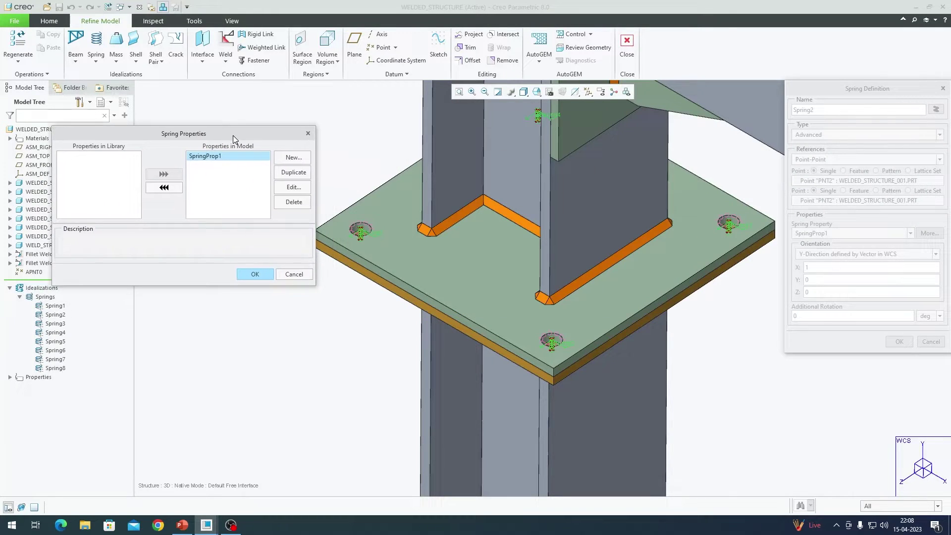
left_click(292, 158)
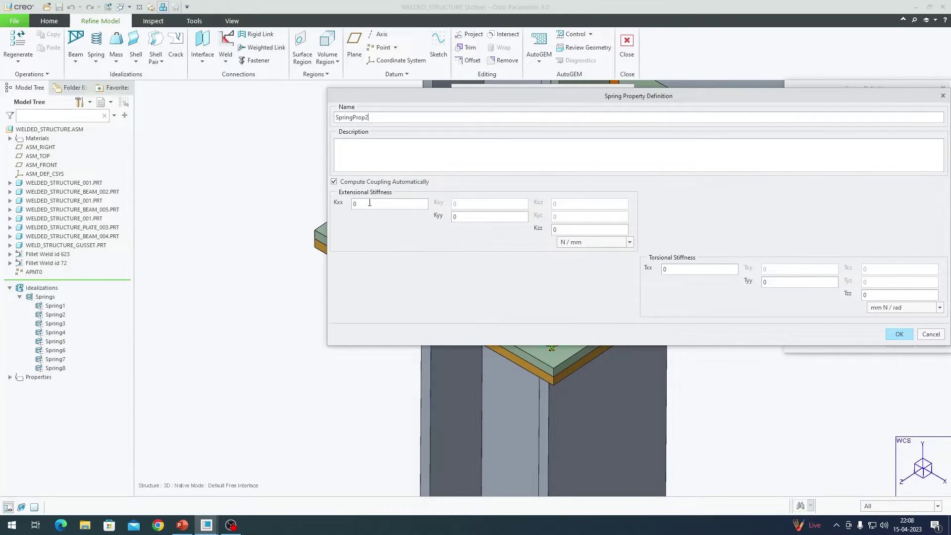
type("1e121e121e12")
left_click(929, 335)
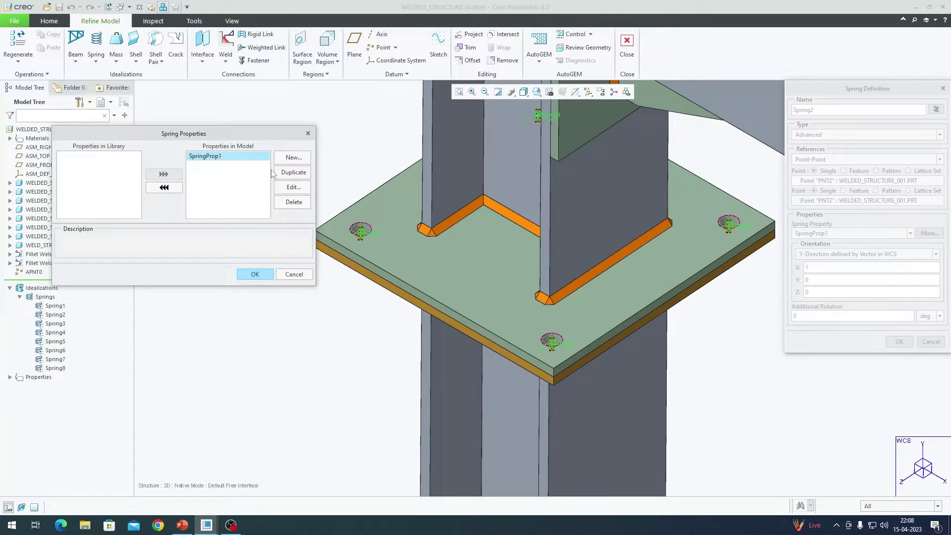
left_click(287, 191)
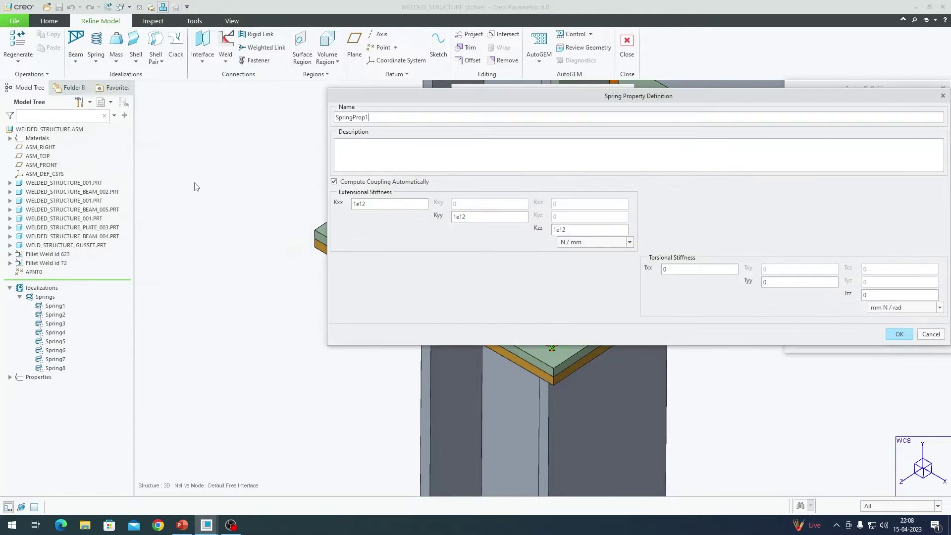
left_click(898, 334)
Return to Spring2 with SpringProp1, leaving Y-direction orientation as Vector in WCS.
left_click(250, 273)
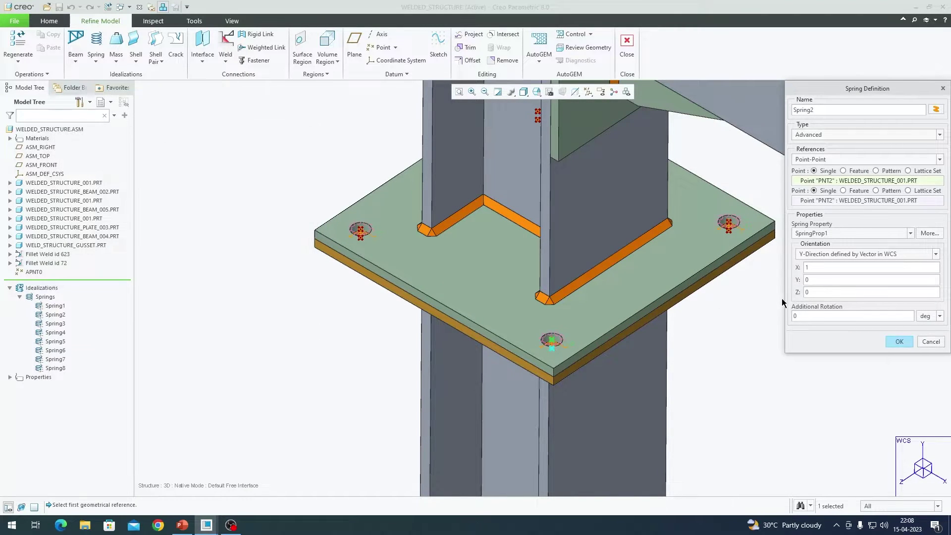
scroll(565, 358, "down", 4)
scroll(566, 357, "up", 5)
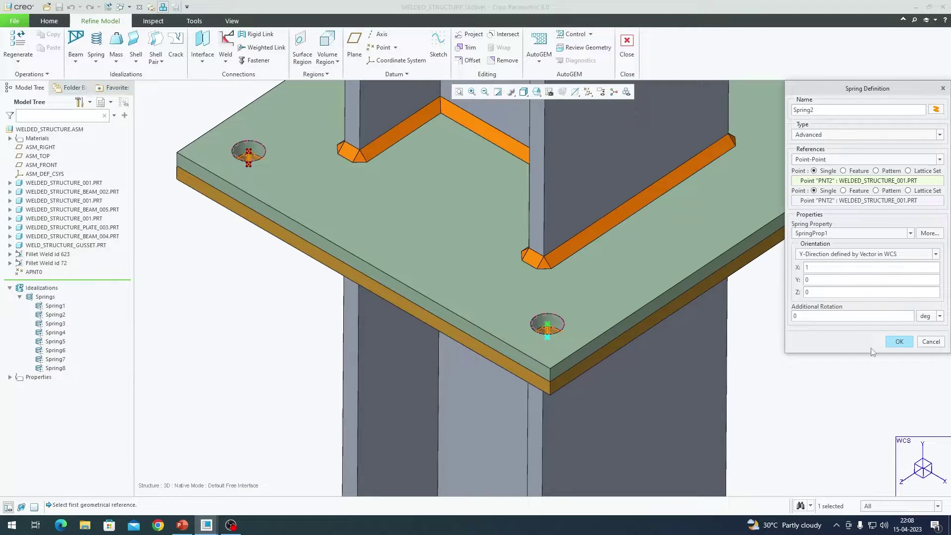
left_click(837, 254)
left_click(837, 254)
Pan and zoom to inspect the base-plate bolt hole and the upper bolted plate and beam.
scroll(544, 351, "up", 4)
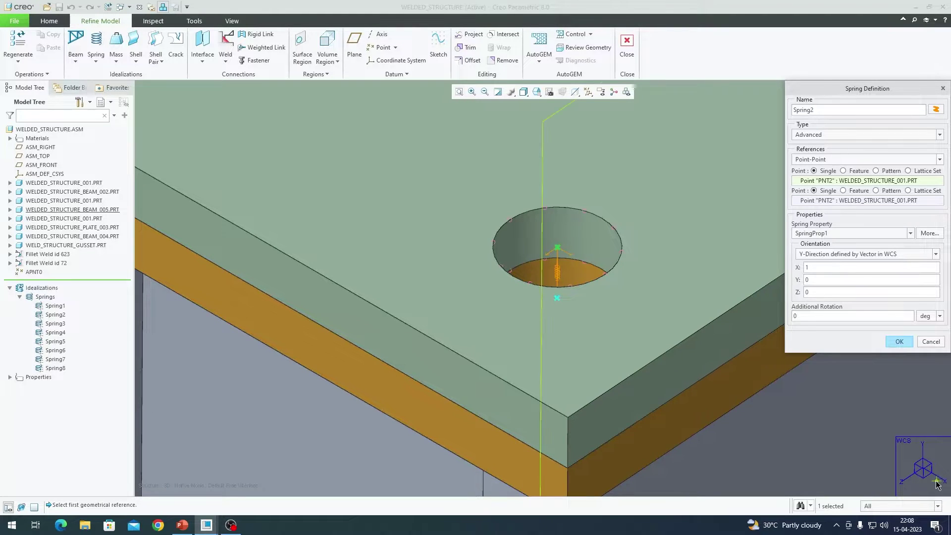
middle_click_drag(460, 289, 600, 365, "shift")
scroll(670, 289, "down", 5)
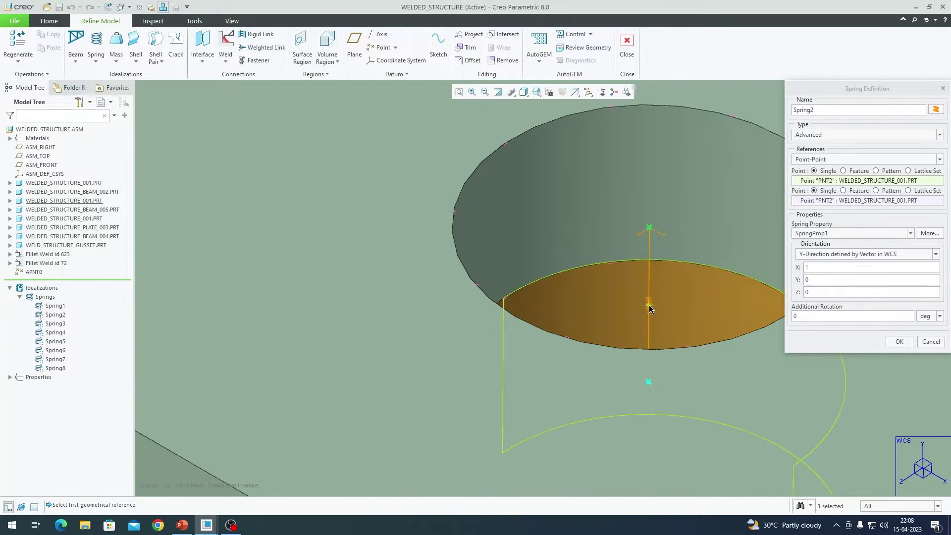
scroll(667, 242, "down", 1)
scroll(667, 241, "down", 3)
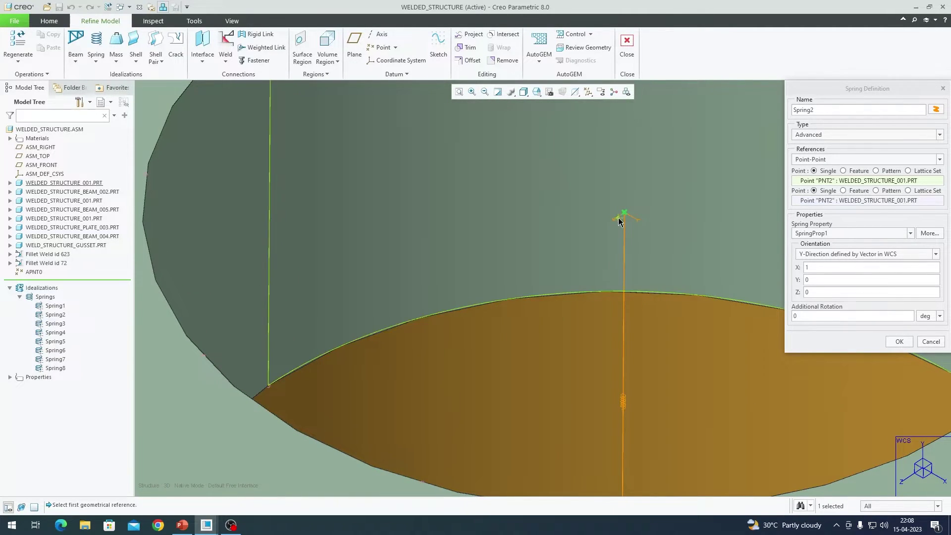
scroll(584, 260, "up", 8)
scroll(583, 300, "up", 3)
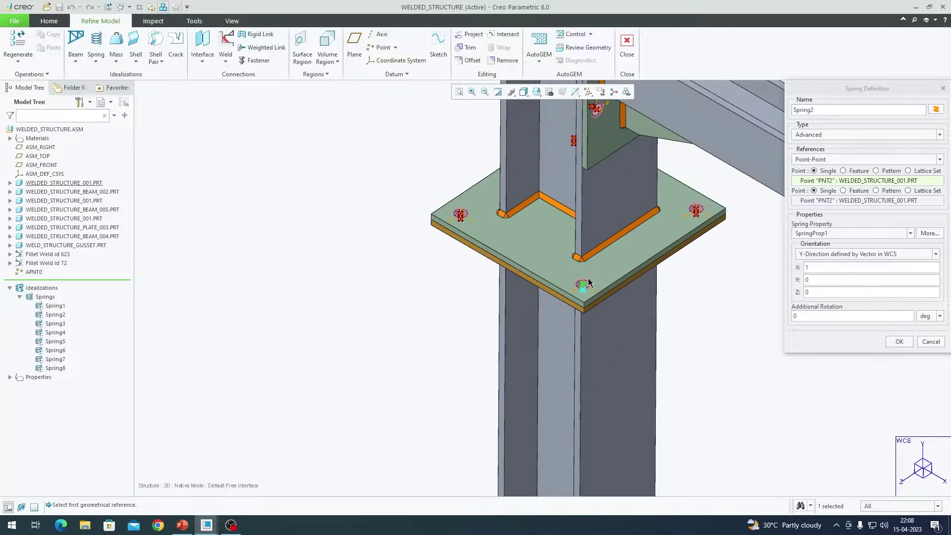
middle_click_drag(588, 275, 575, 387, "shift")
middle_click_drag(587, 201, 585, 256, "shift")
scroll(585, 258, "down", 5)
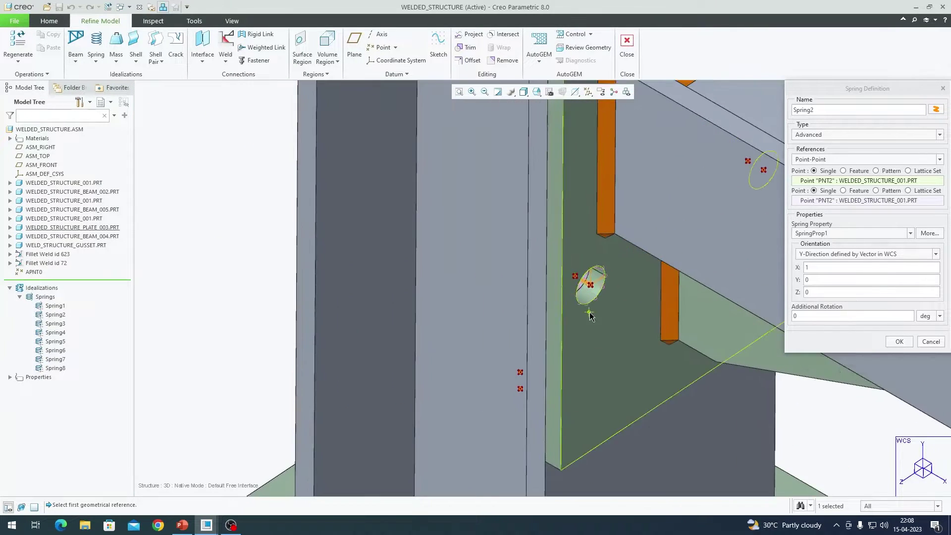
scroll(591, 240, "down", 2)
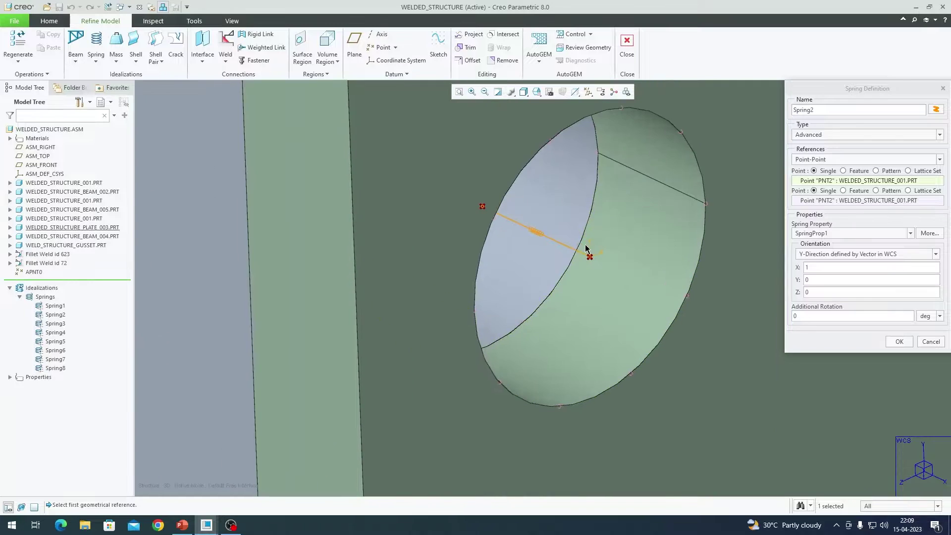
Accept Spring2, then reopen and confirm Spring6 at the upper plate with WCS Y-direction 0,1,0.
middle_click(562, 249)
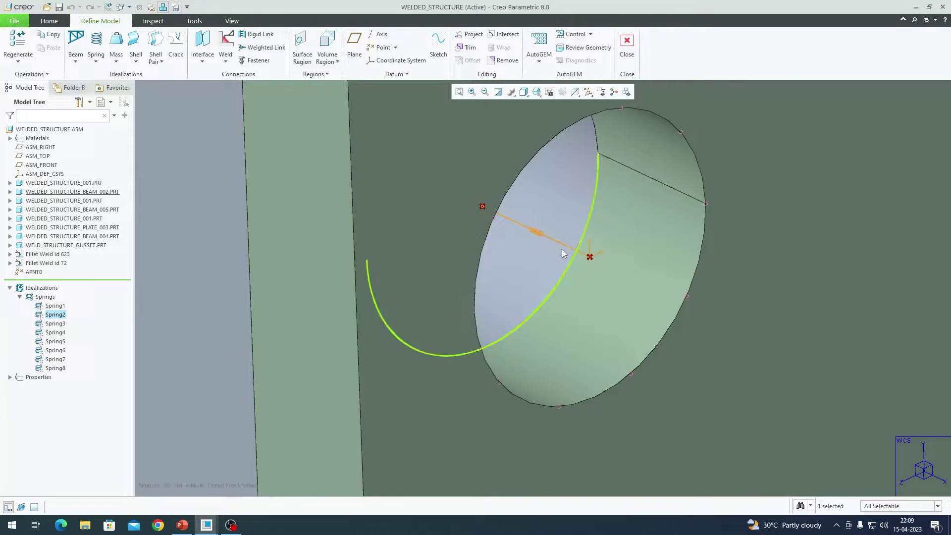
left_click(539, 233)
left_click(549, 191)
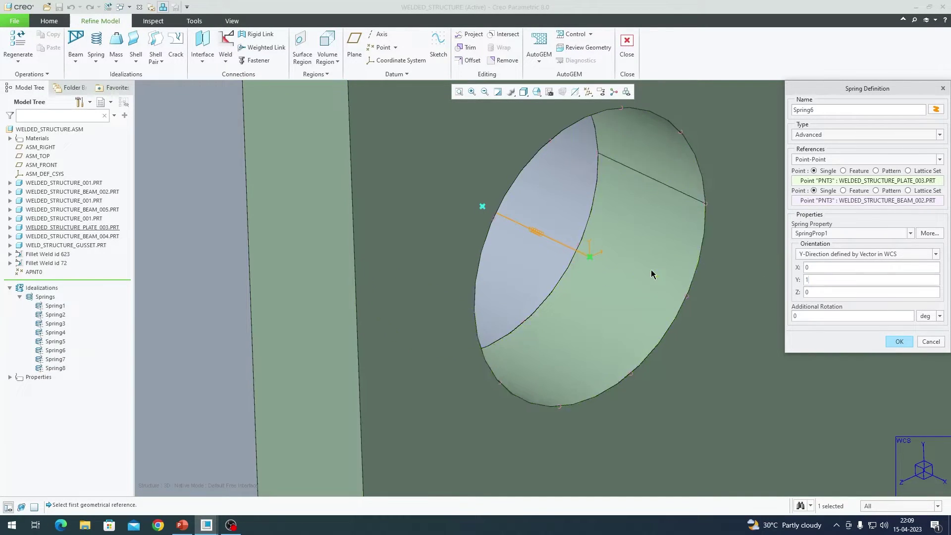
scroll(594, 286, "up", 3)
scroll(589, 277, "down", 4)
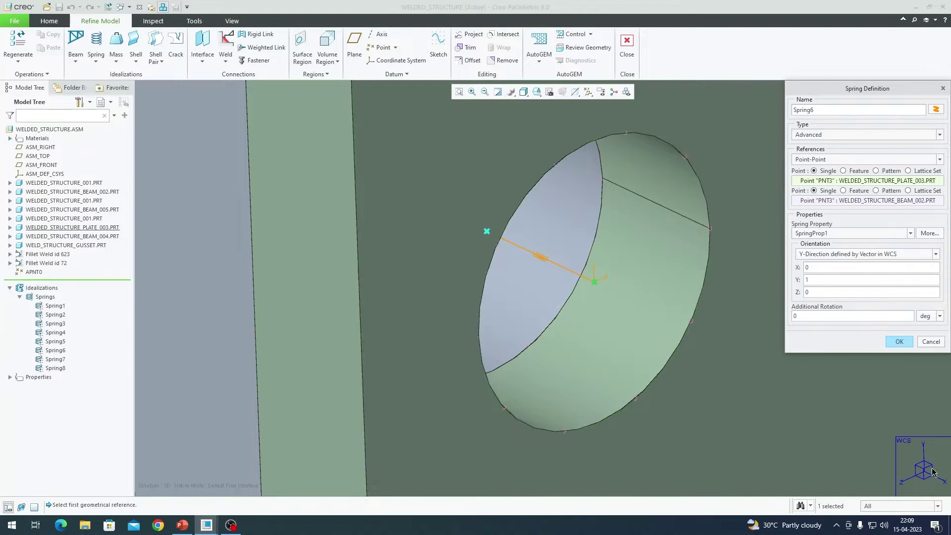
left_click(899, 341)
Orbit and zoom around the tower to check all eight springs on the plates.
scroll(535, 327, "up", 10)
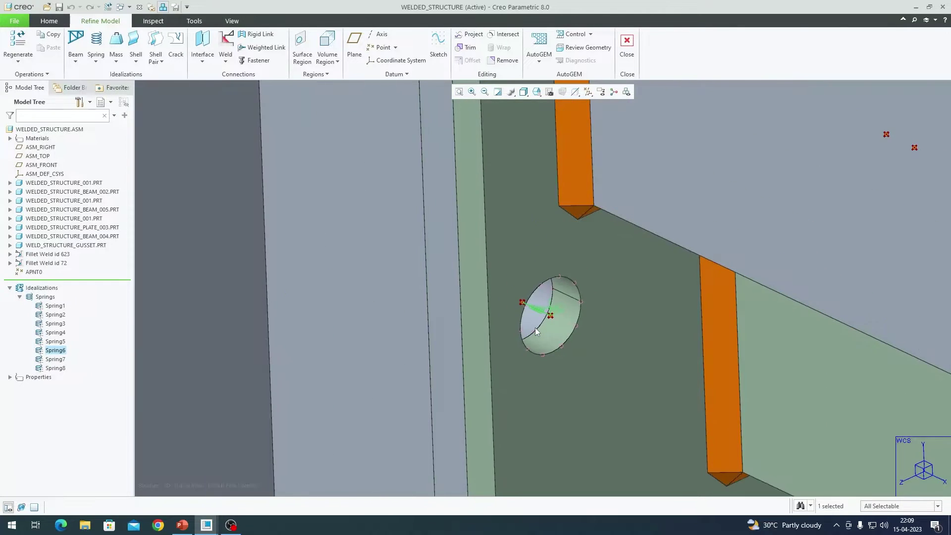
scroll(550, 228, "down", 5)
scroll(550, 228, "down", 1)
scroll(551, 227, "up", 5)
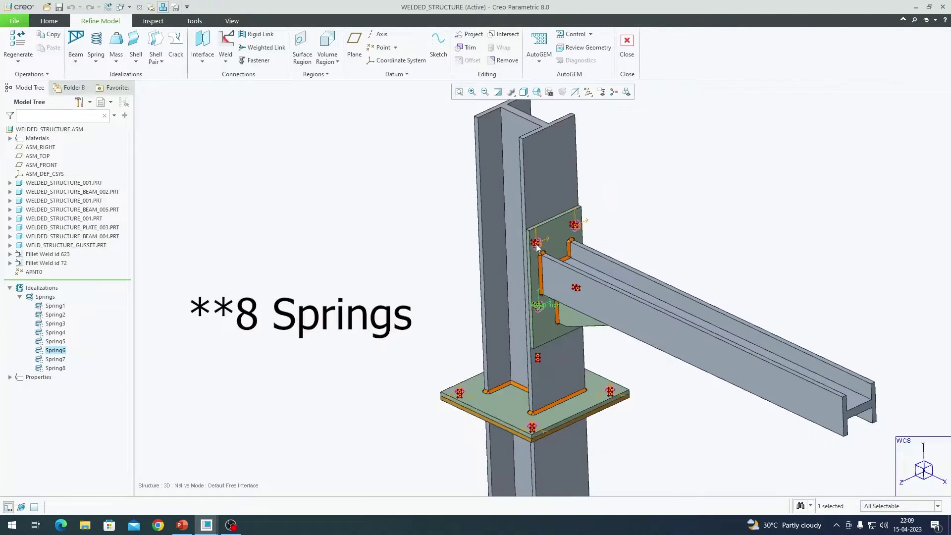
middle_click_drag(536, 291, 589, 273)
left_click(671, 255)
scroll(574, 225, "down", 5)
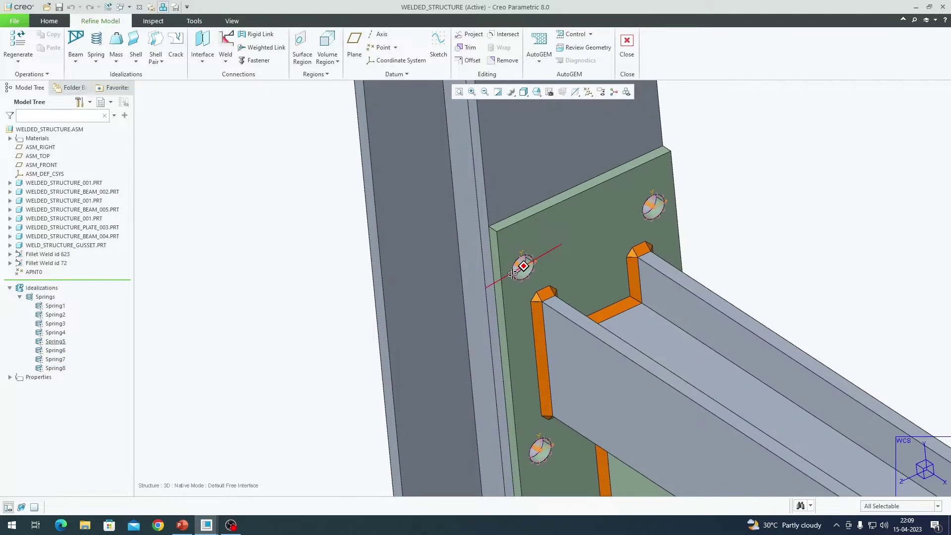
scroll(515, 266, "down", 3)
left_click(508, 287)
scroll(507, 285, "up", 2)
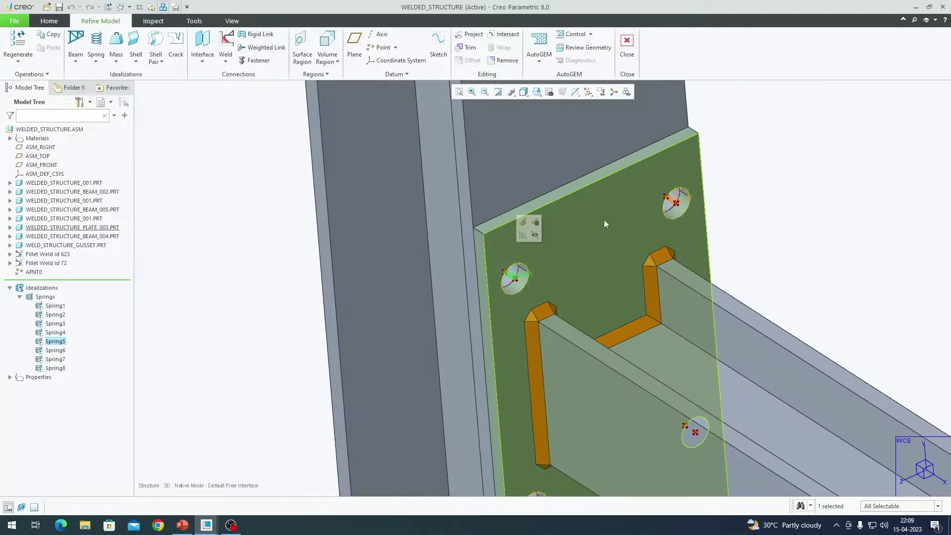
left_click(761, 221)
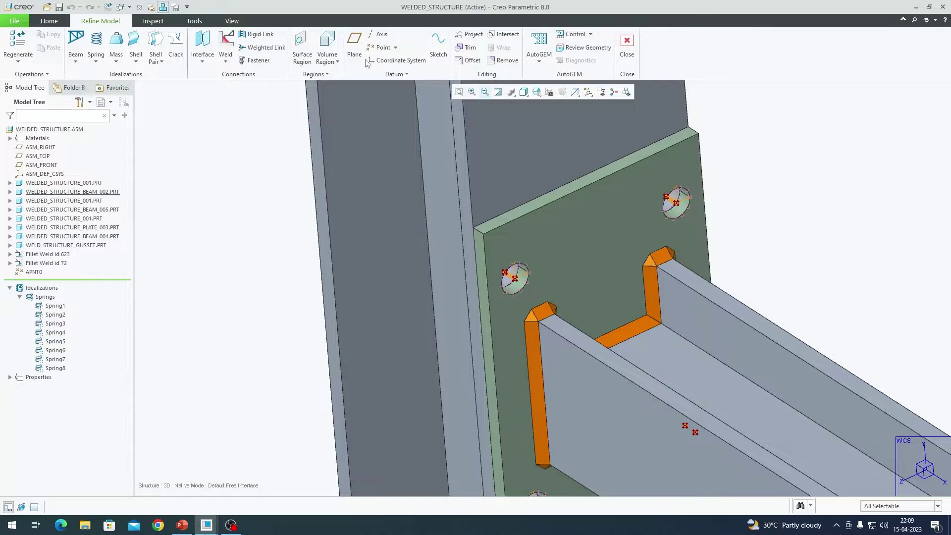
Create Measure1, a spring force measure of the X component on Spring5.
left_click(49, 21)
left_click(456, 34)
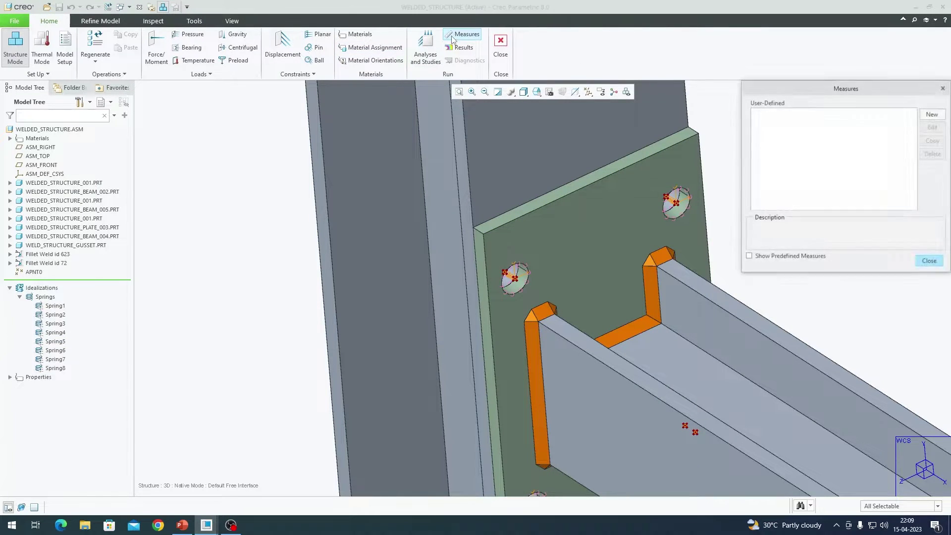
left_click(932, 114)
left_click(851, 141)
left_click(817, 243)
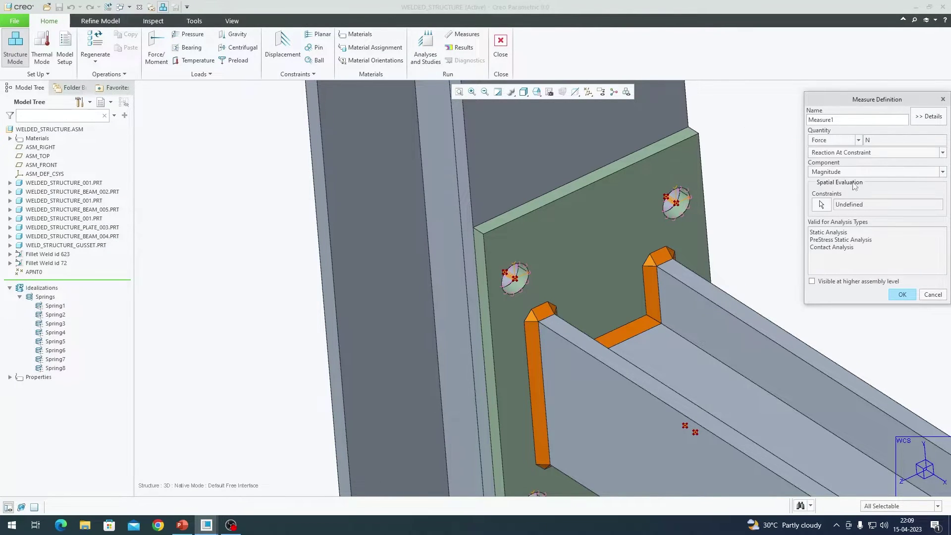
left_click(845, 153)
left_click(824, 183)
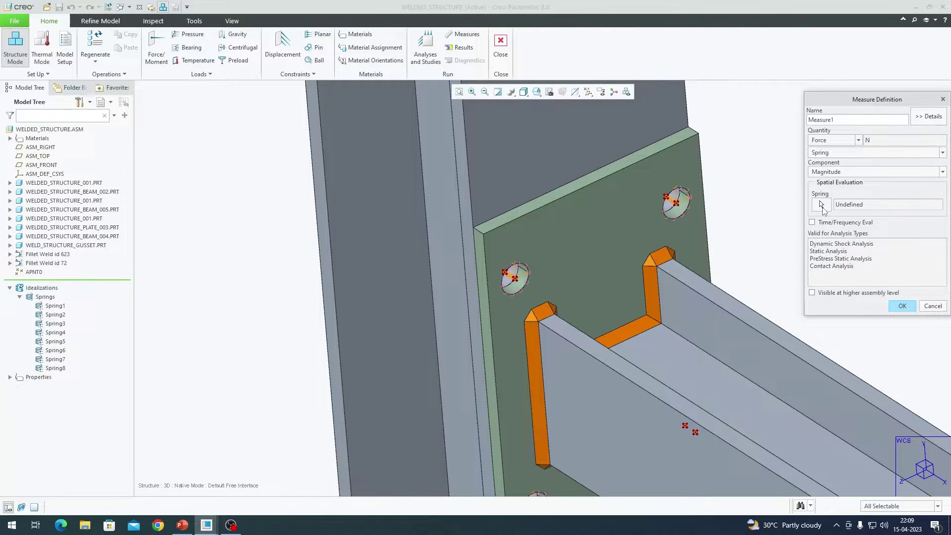
left_click(821, 204)
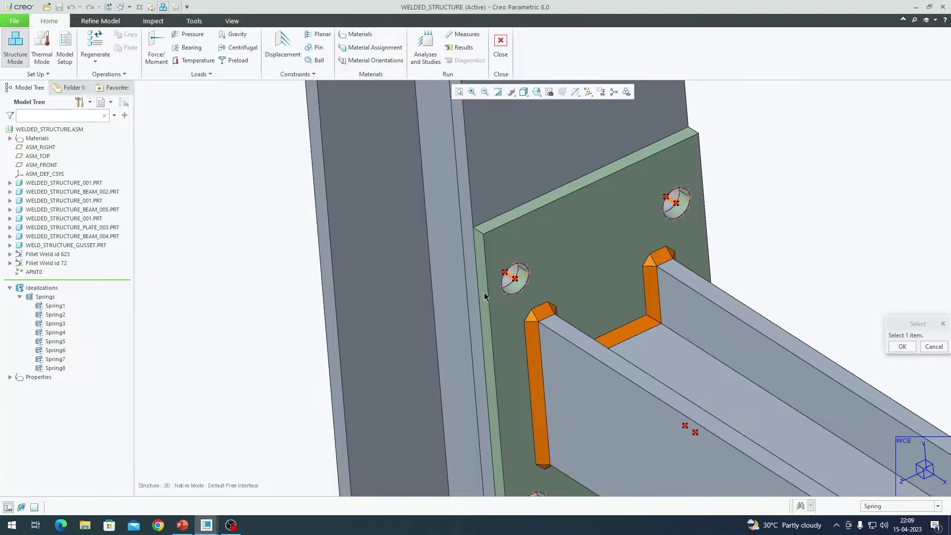
scroll(487, 290, "up", 4)
left_click(532, 272)
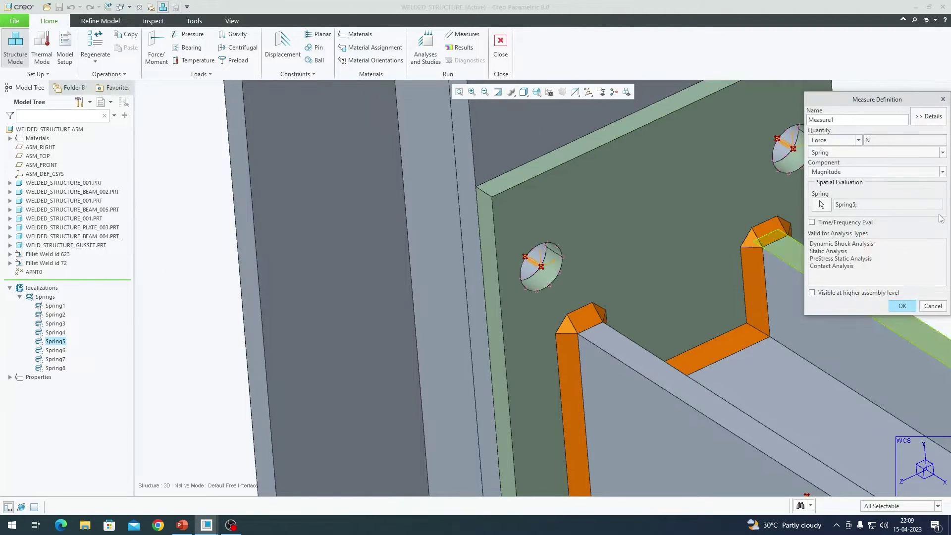
left_click(887, 174)
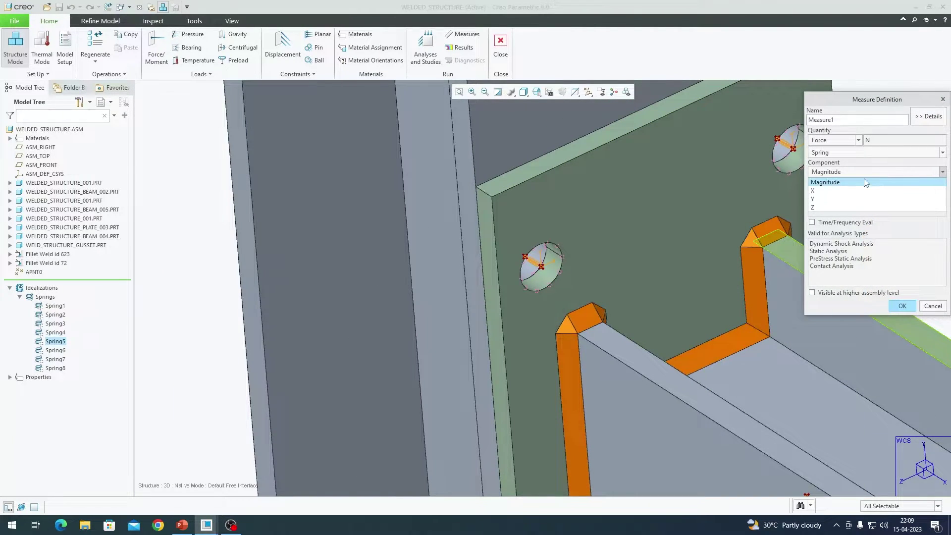
left_click(835, 191)
left_click(902, 325)
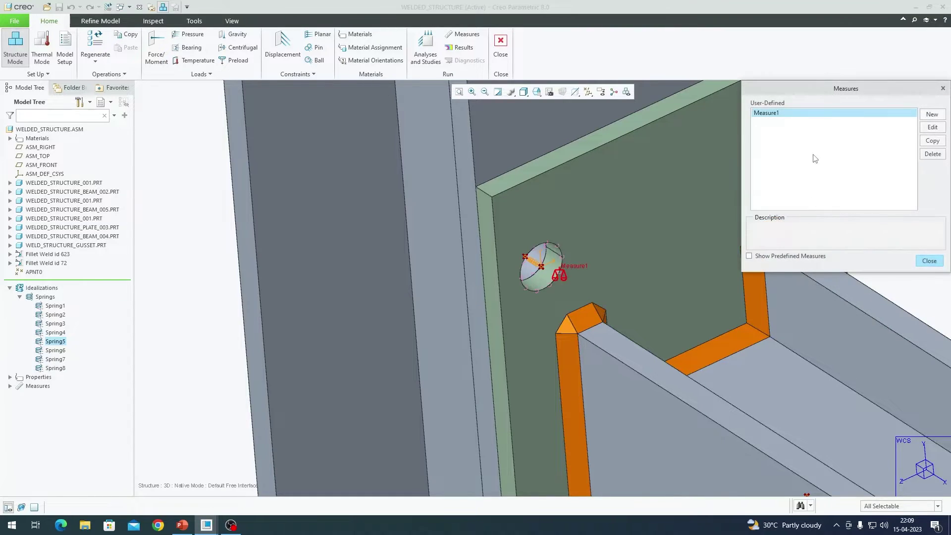
Copy Measure1 twice, changing the copies to the Y and Z force components.
left_click(932, 141)
left_click(933, 128)
left_click(842, 173)
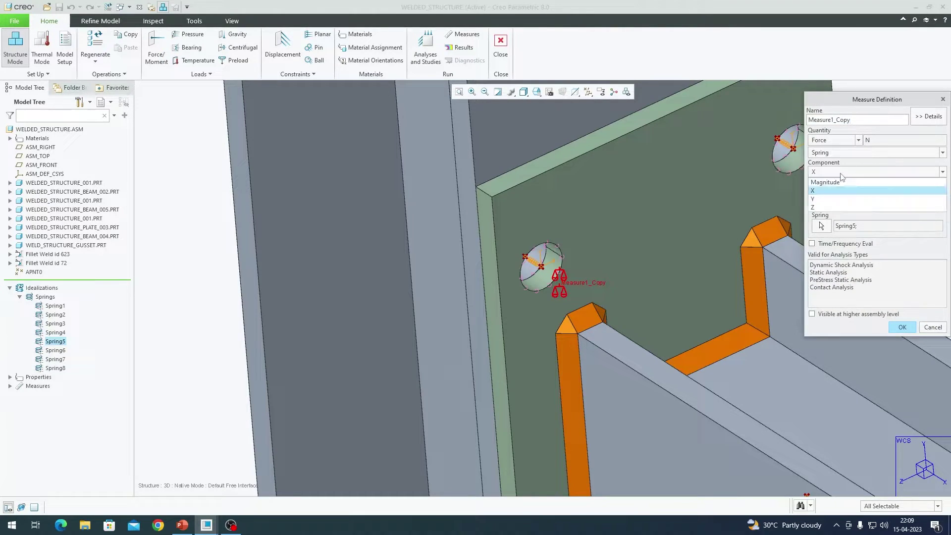
left_click(837, 198)
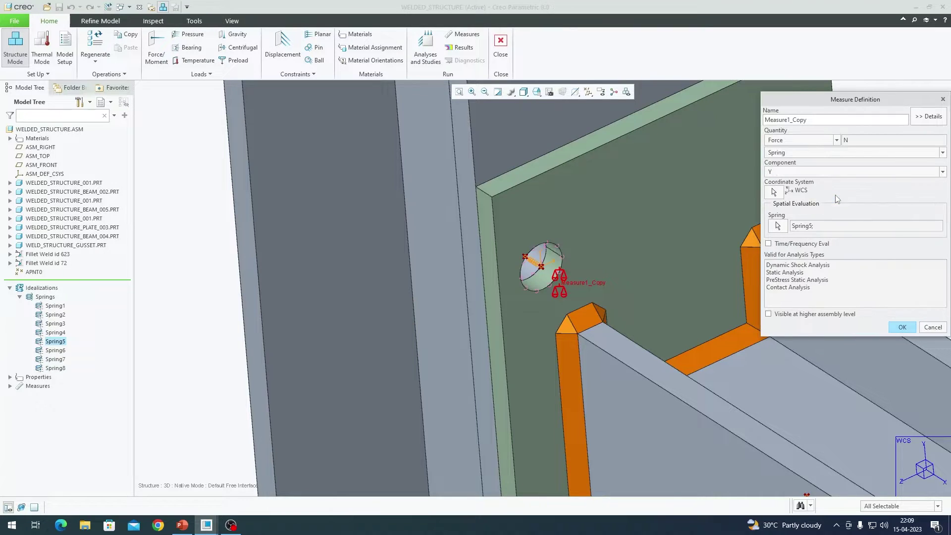
left_click(899, 327)
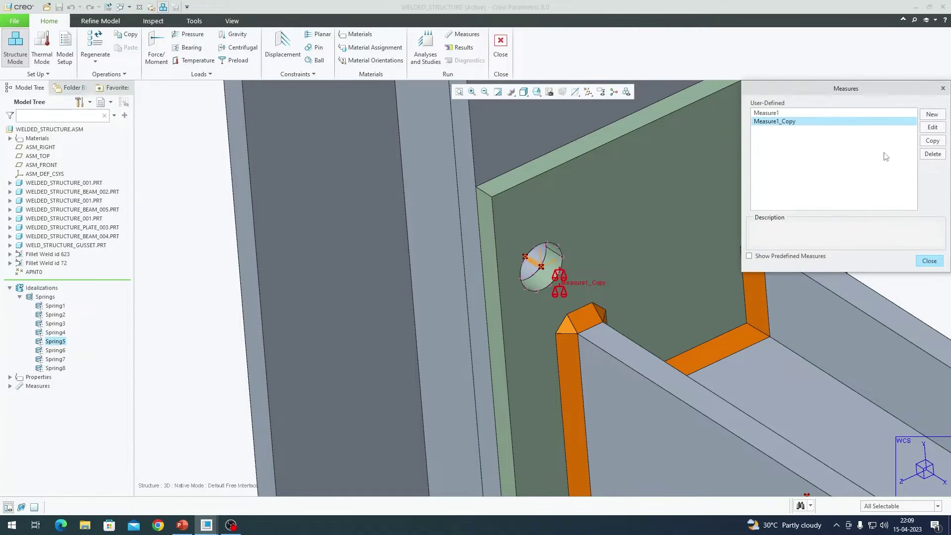
left_click(935, 143)
left_click(929, 128)
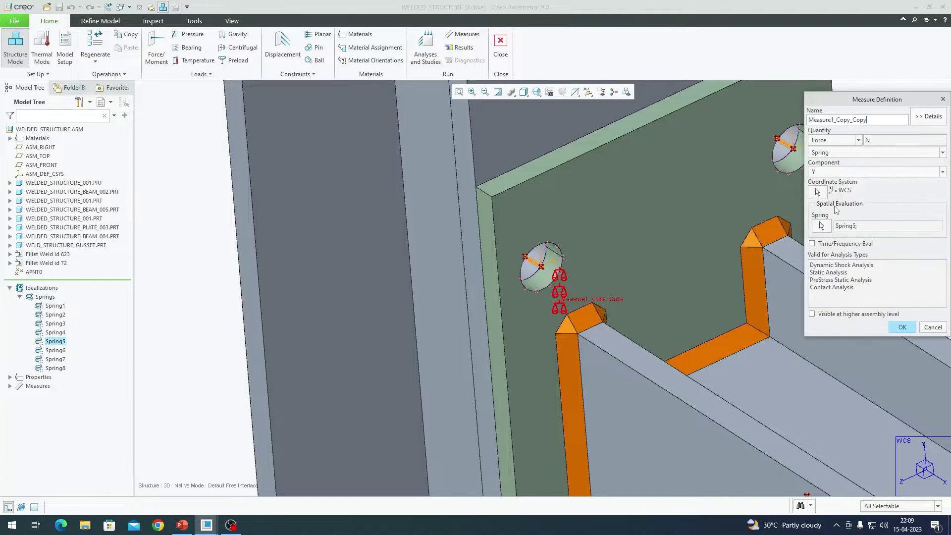
left_click(842, 172)
left_click(837, 207)
left_click(895, 325)
left_click(927, 261)
Zoom and pan around the plates to check the springs and force measure symbols on the tower.
scroll(532, 255, "up", 3)
middle_click_drag(539, 271, 547, 272, "shift")
scroll(547, 271, "up", 5)
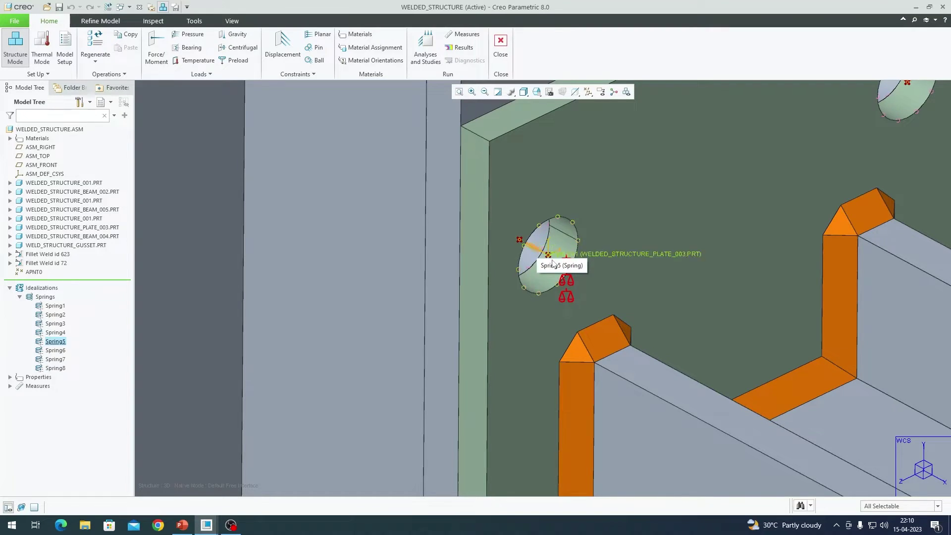
scroll(540, 275, "down", 3)
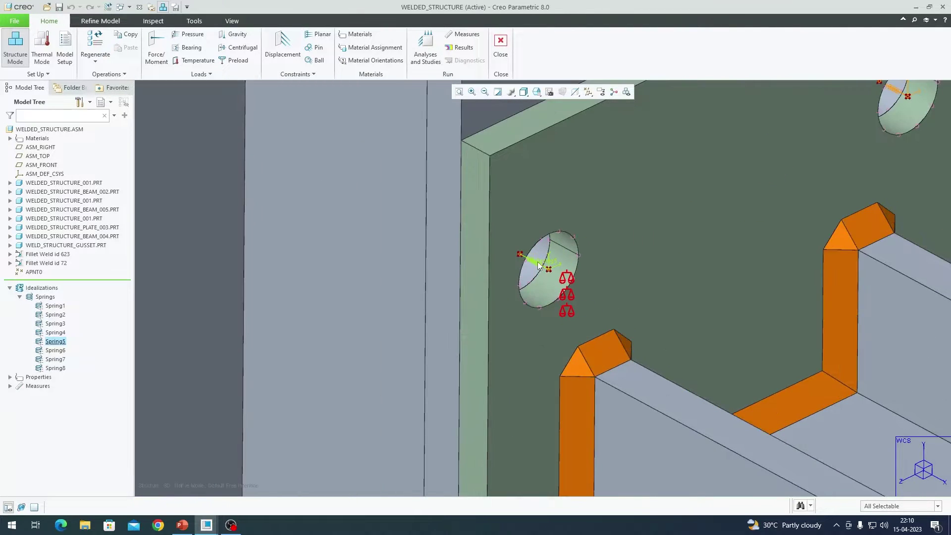
scroll(537, 275, "down", 2)
scroll(604, 207, "down", 5)
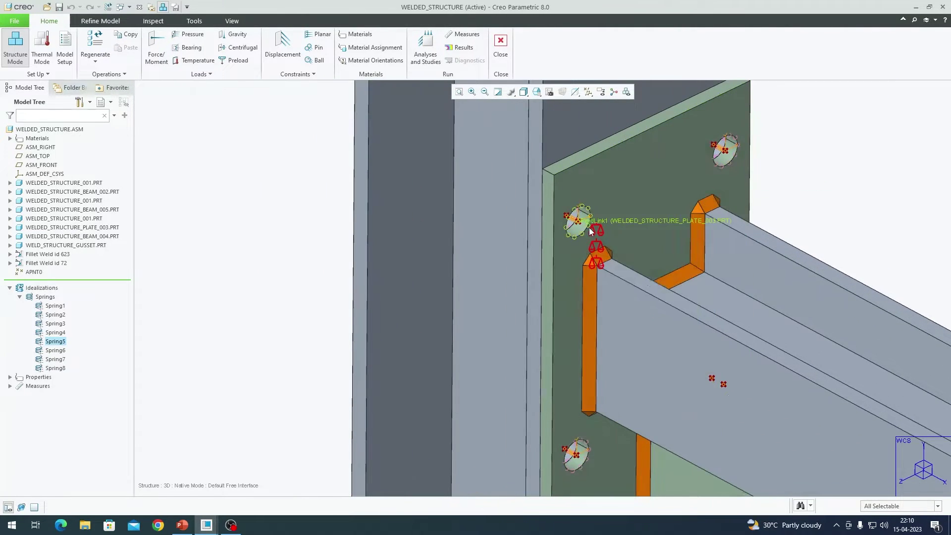
scroll(550, 278, "up", 3)
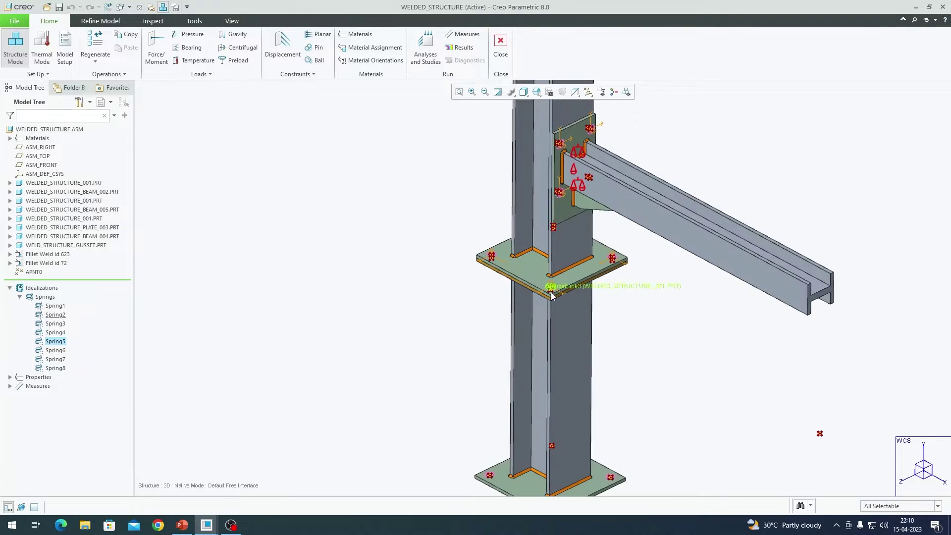
scroll(550, 277, "down", 2)
scroll(552, 279, "up", 5)
scroll(550, 280, "down", 7)
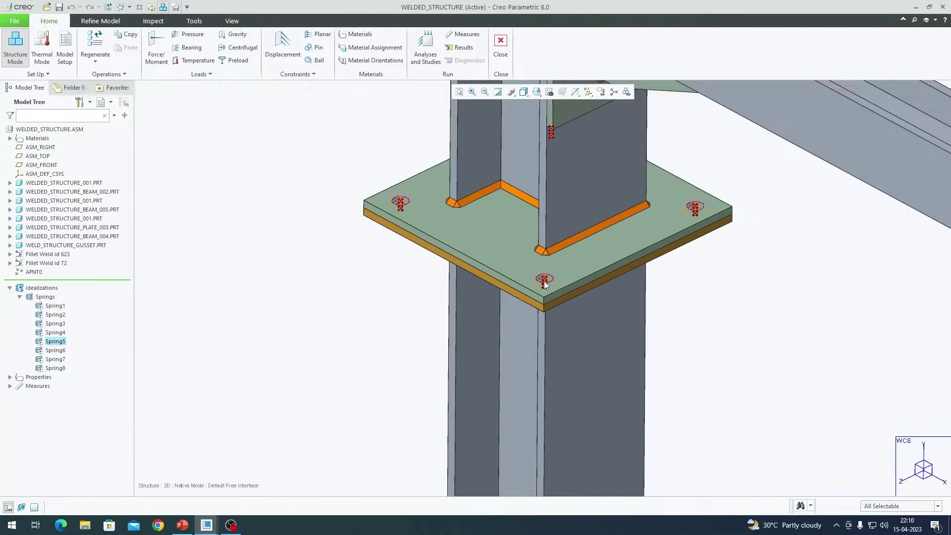
middle_click_drag(545, 298, 544, 307, "shift")
left_click(605, 287)
scroll(605, 287, "up", 2)
scroll(588, 307, "down", 2)
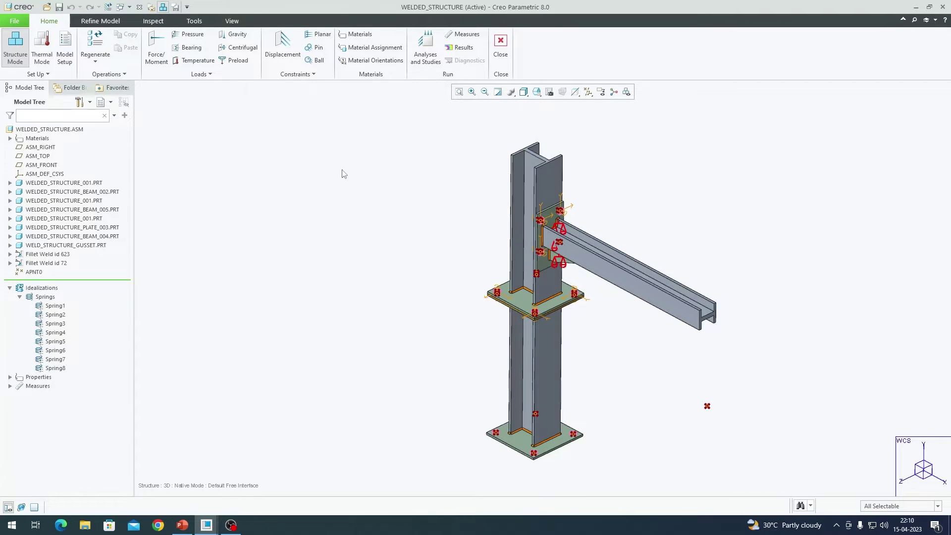
Launch weld feature detection and override it with 3 mm thickness and STEEL_LOW_CARBON material.
left_click(118, 23)
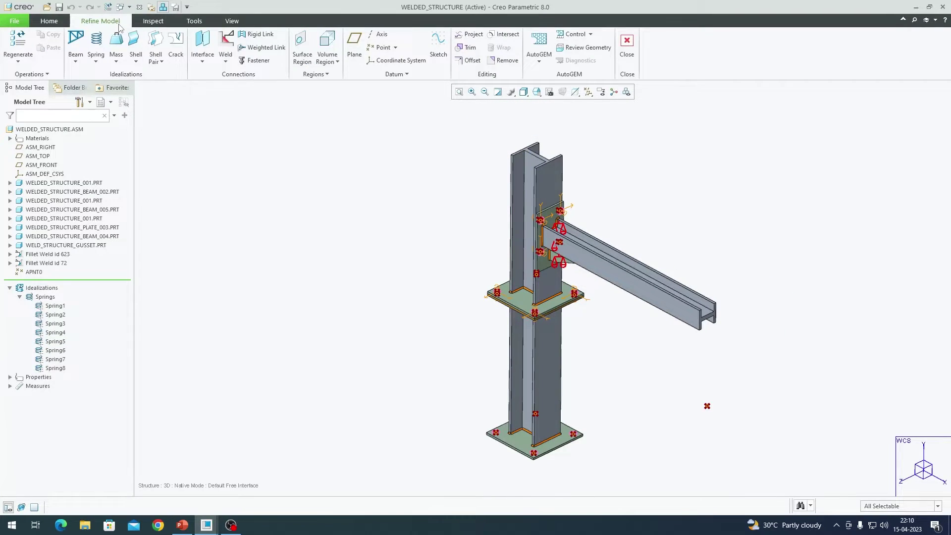
left_click(225, 60)
left_click(247, 83)
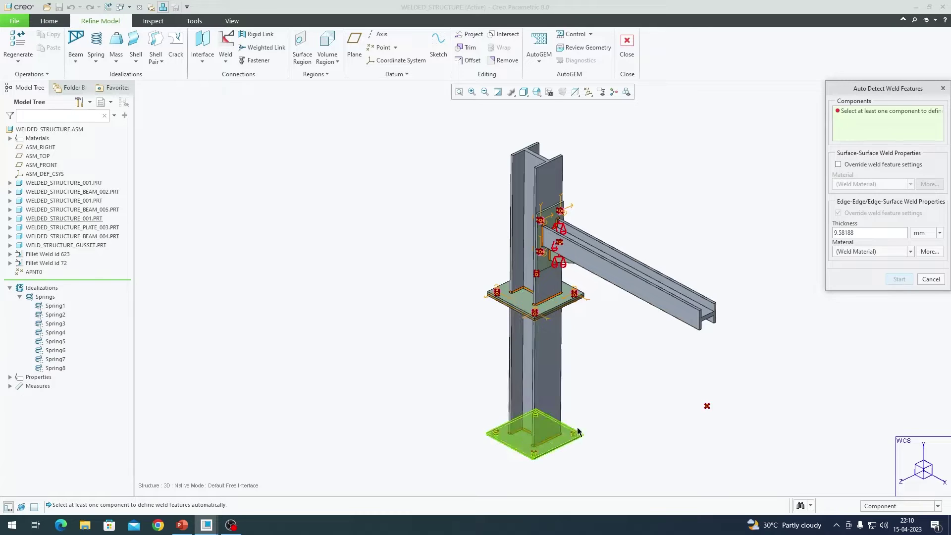
left_click(864, 165)
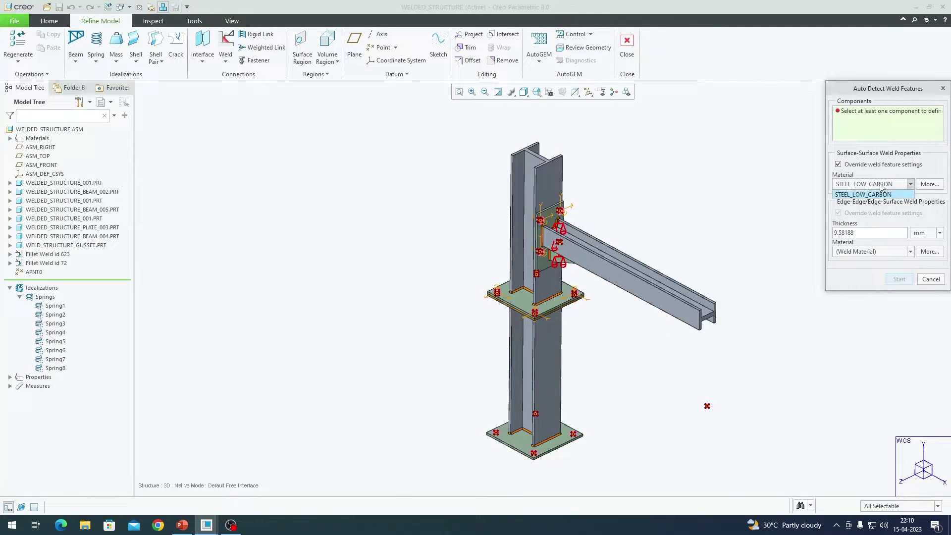
type("3")
left_click(875, 252)
left_click(873, 270)
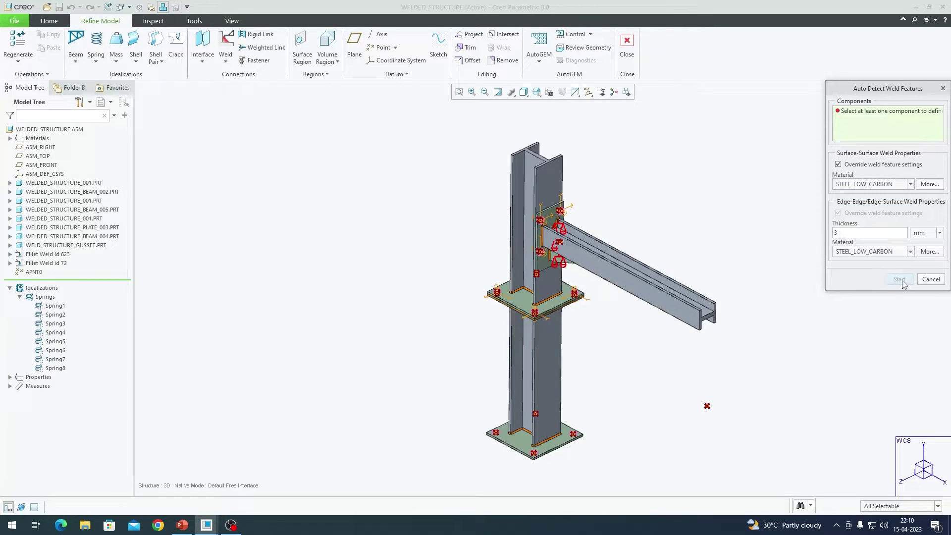
Choose the whole WELDED_STRUCTURE assembly for detection and create the weld connections.
left_click(57, 130)
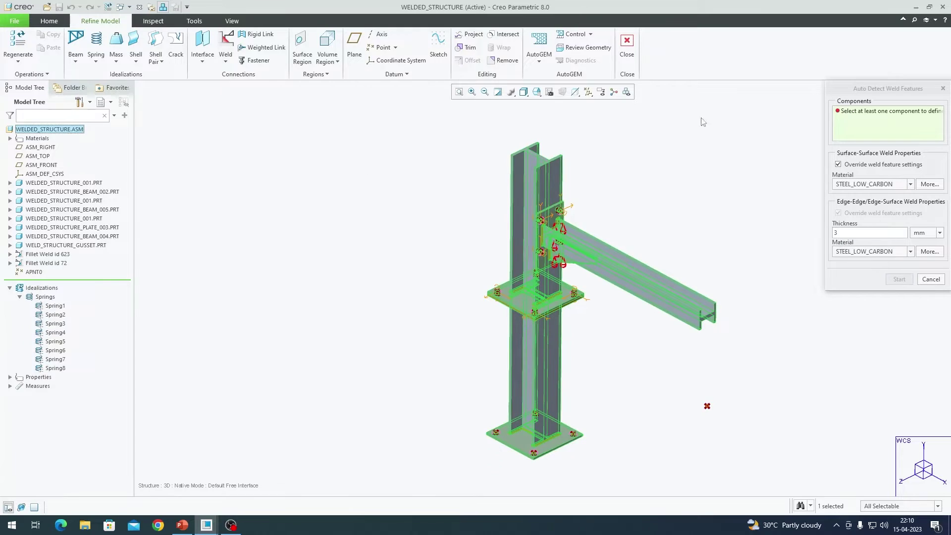
left_click(871, 123)
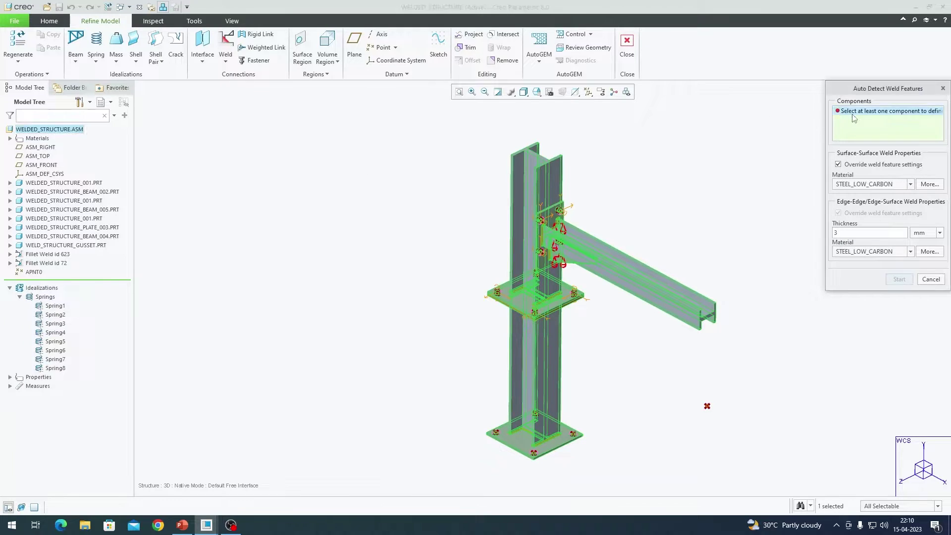
left_click(82, 134)
scroll(537, 316, "up", 2)
scroll(537, 316, "down", 2)
left_click(899, 280)
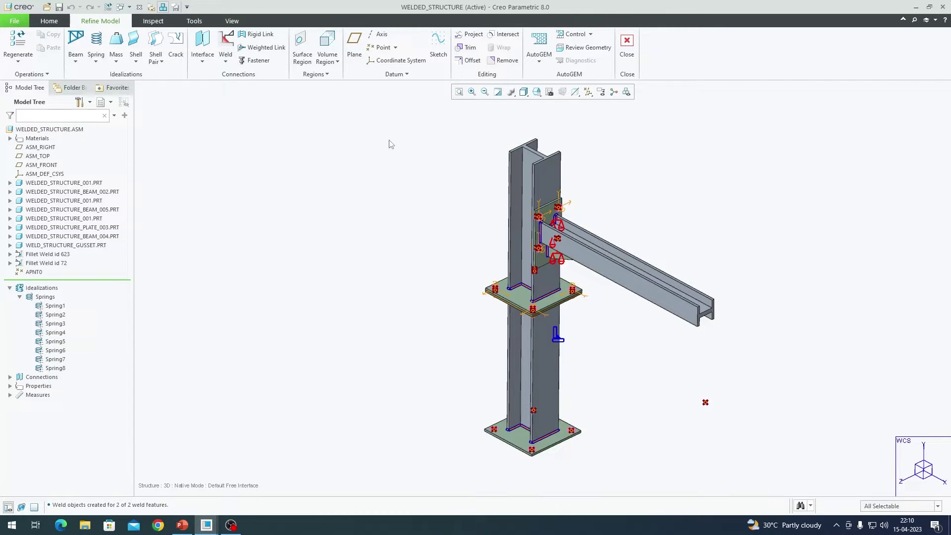
scroll(572, 237, "up", 2)
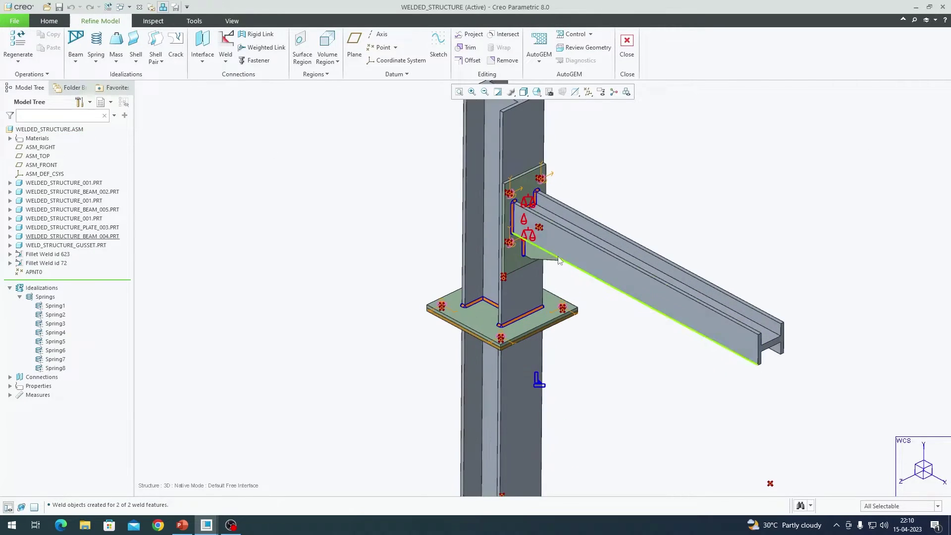
scroll(440, 239, "down", 2)
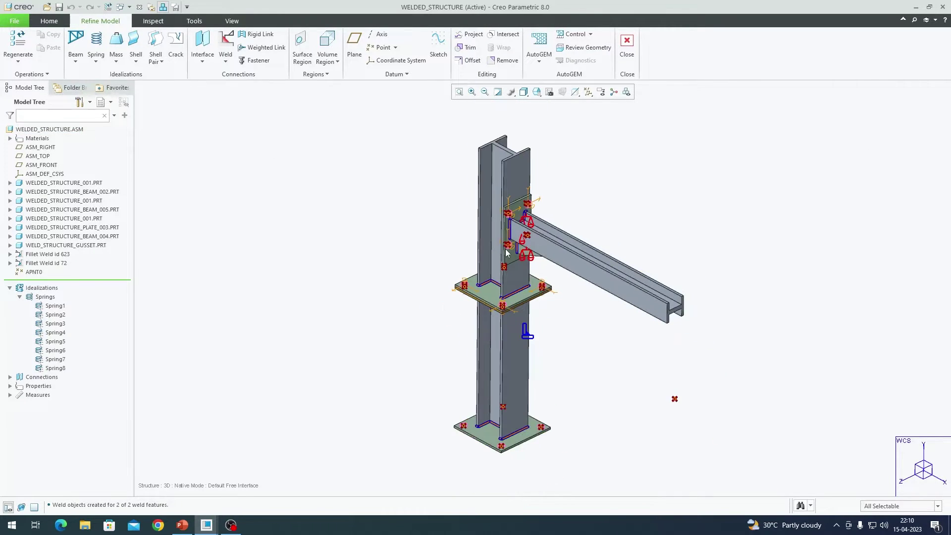
Confirm the Model Setup default interface is Free, cancel without changes, then show Refine Model.
left_click(50, 21)
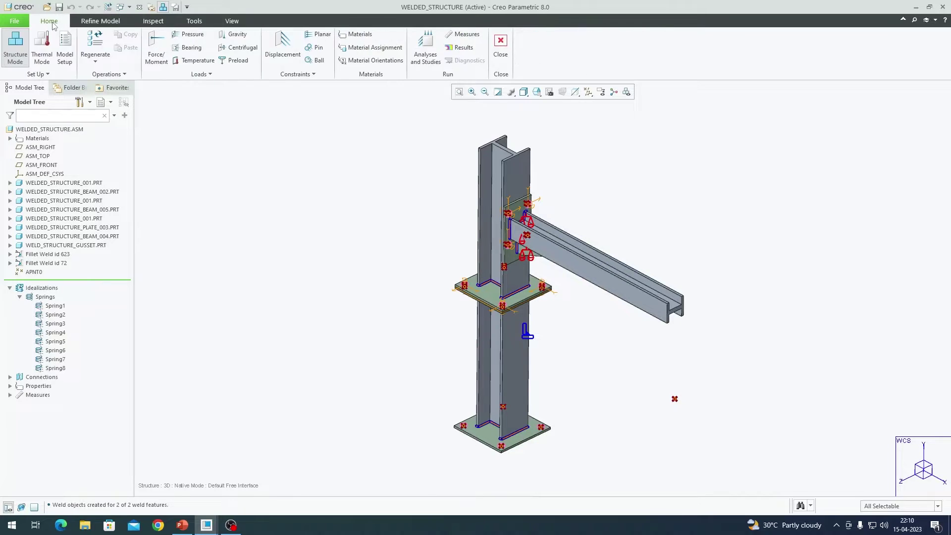
left_click(66, 54)
left_click(91, 164)
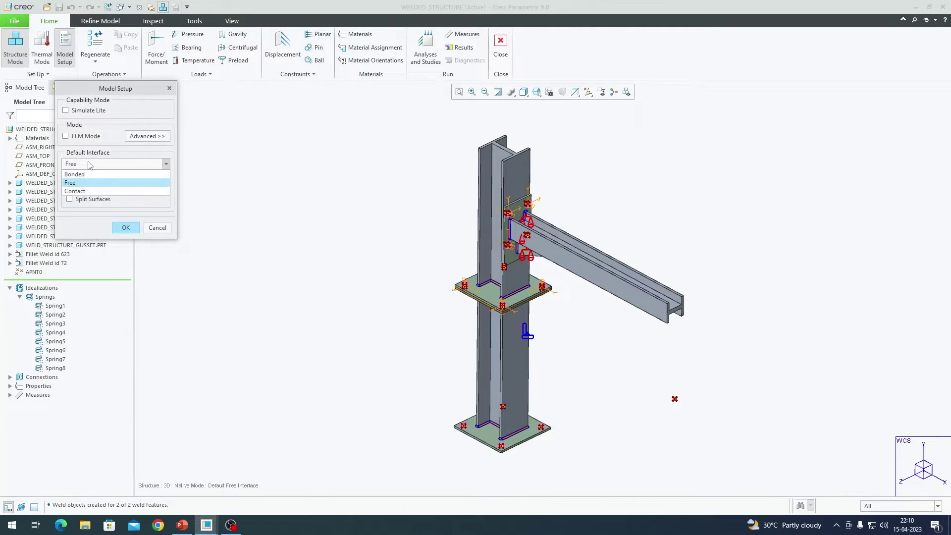
left_click(90, 164)
left_click(157, 228)
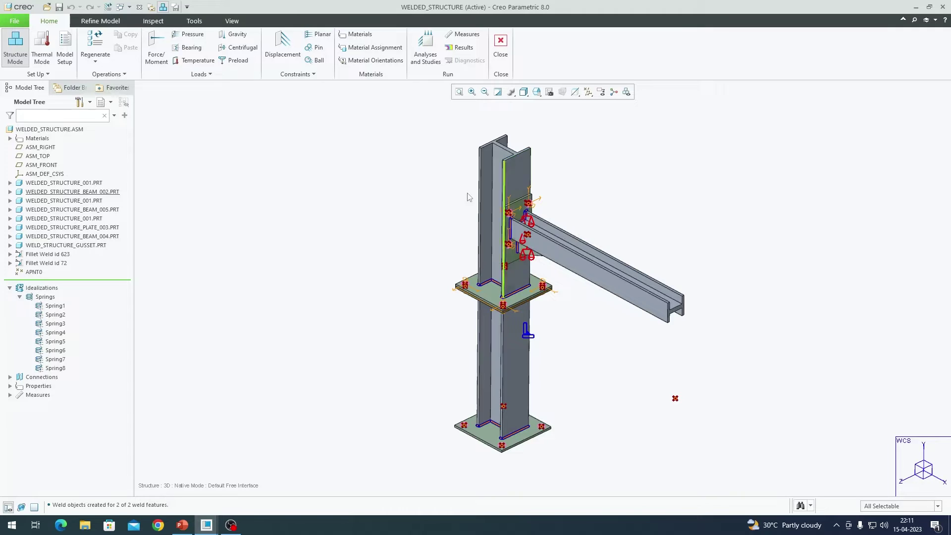
scroll(512, 243, "up", 5)
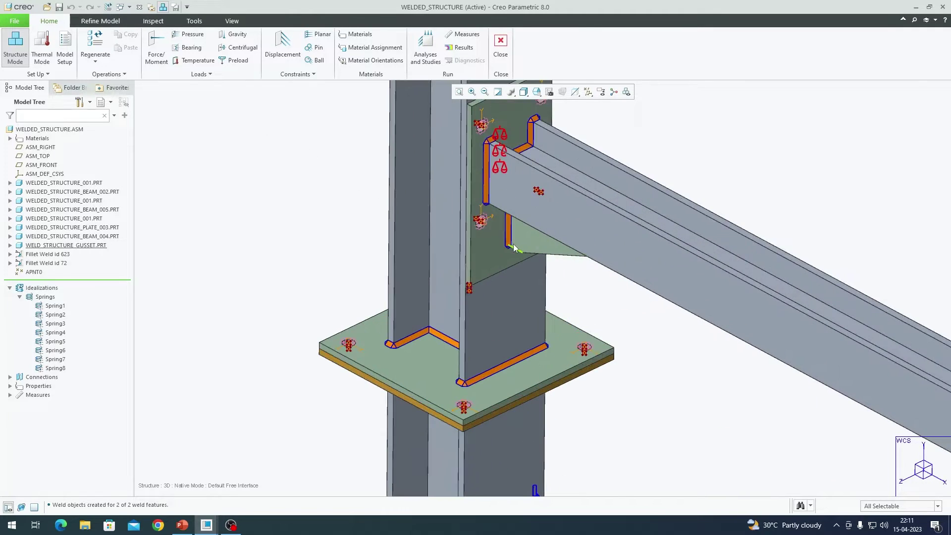
scroll(514, 271, "down", 4)
scroll(501, 234, "down", 1)
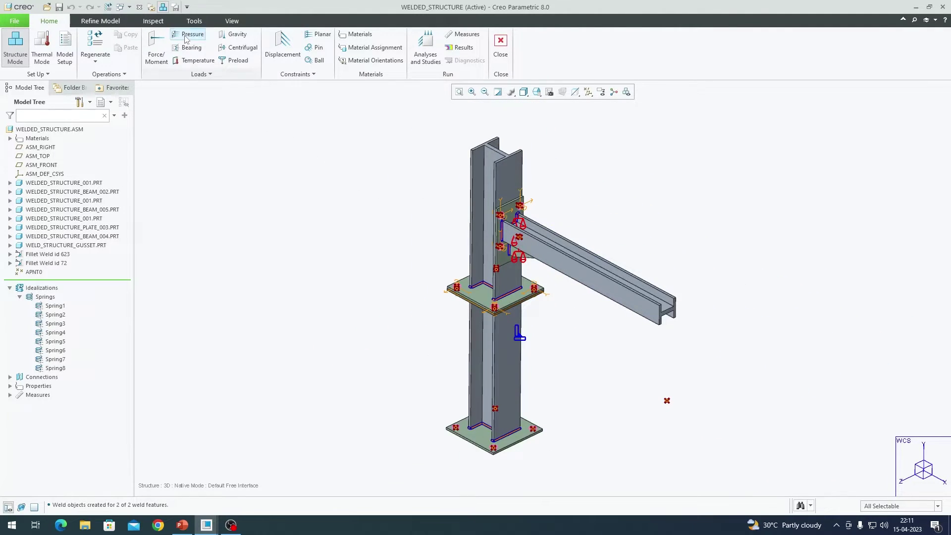
left_click(102, 21)
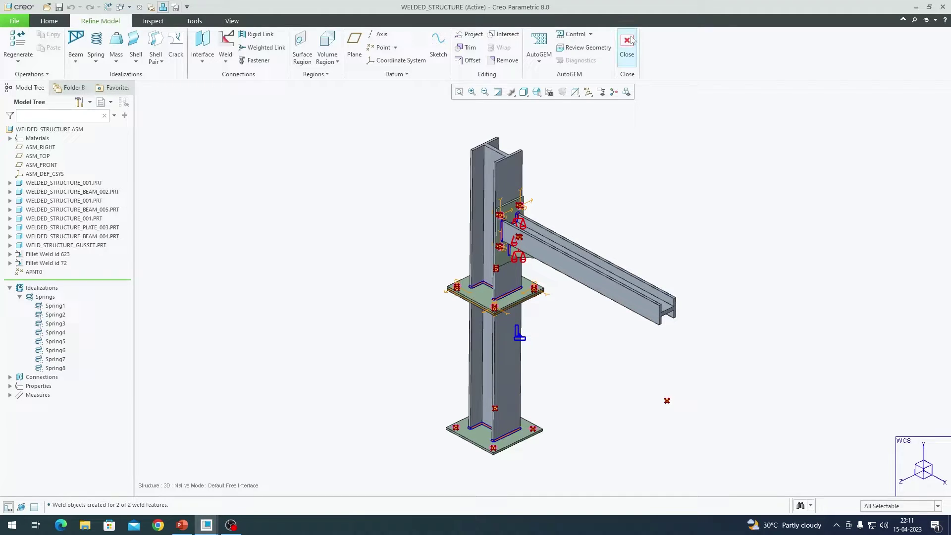
left_click(585, 48)
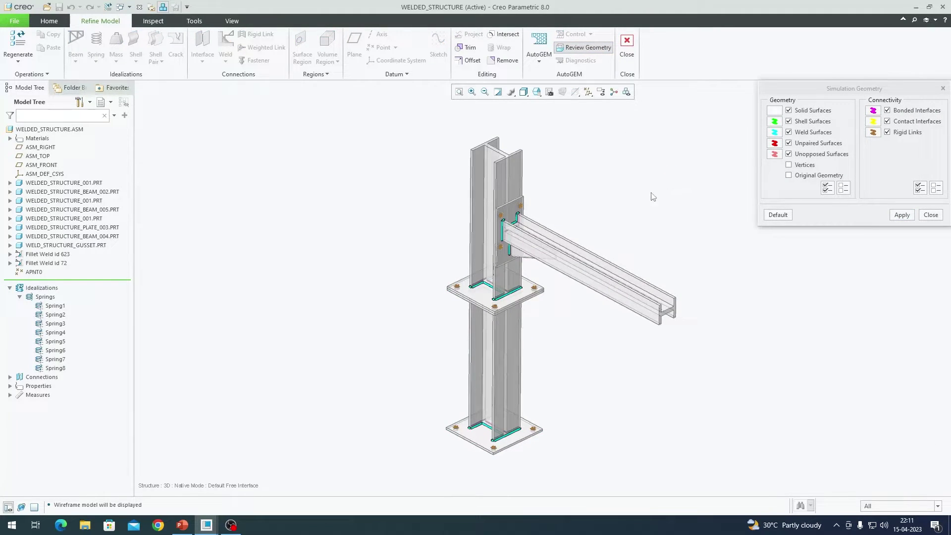
scroll(569, 283, "down", 1)
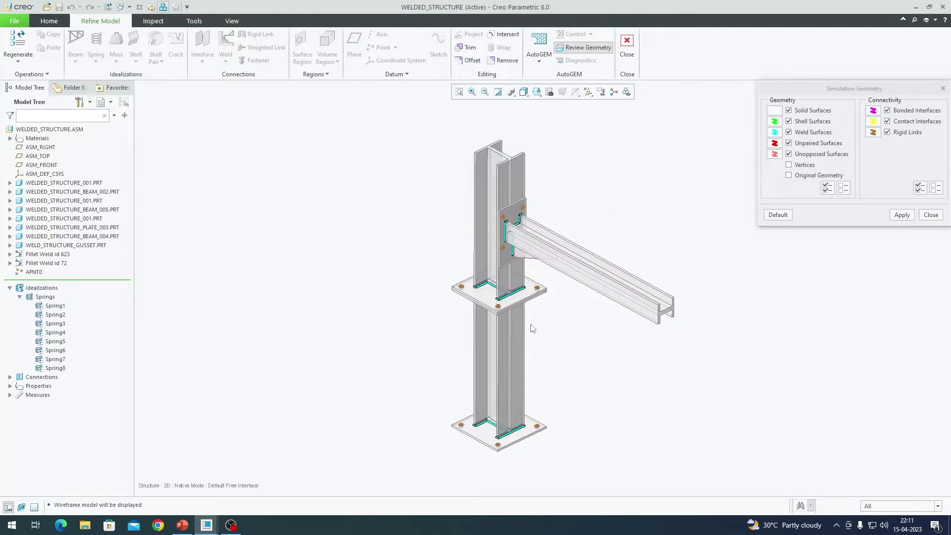
scroll(530, 409, "up", 4)
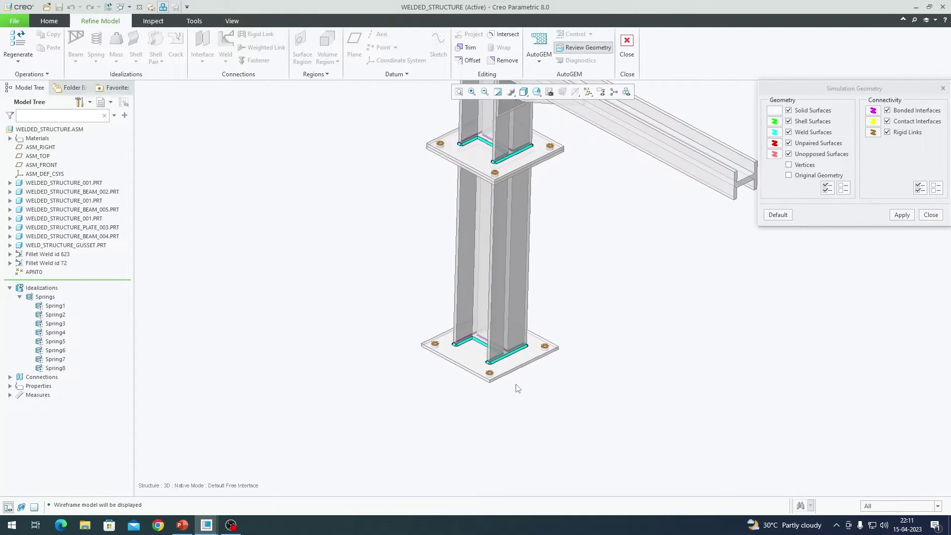
mouse_move(515, 385)
middle_mouse_down("shift")
mouse_move(539, 337)
mouse_move(602, 299)
middle_mouse_up("shift")
mouse_move(580, 234)
middle_mouse_down()
mouse_move(537, 288)
mouse_move(768, 373)
mouse_move(545, 342)
mouse_move(574, 240)
mouse_move(565, 250)
middle_mouse_up()
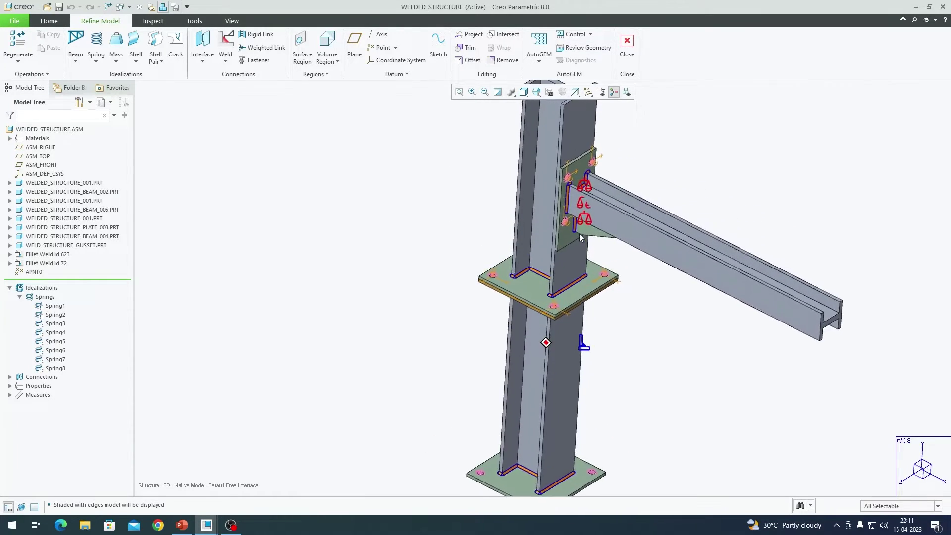
scroll(575, 240, "down", 2)
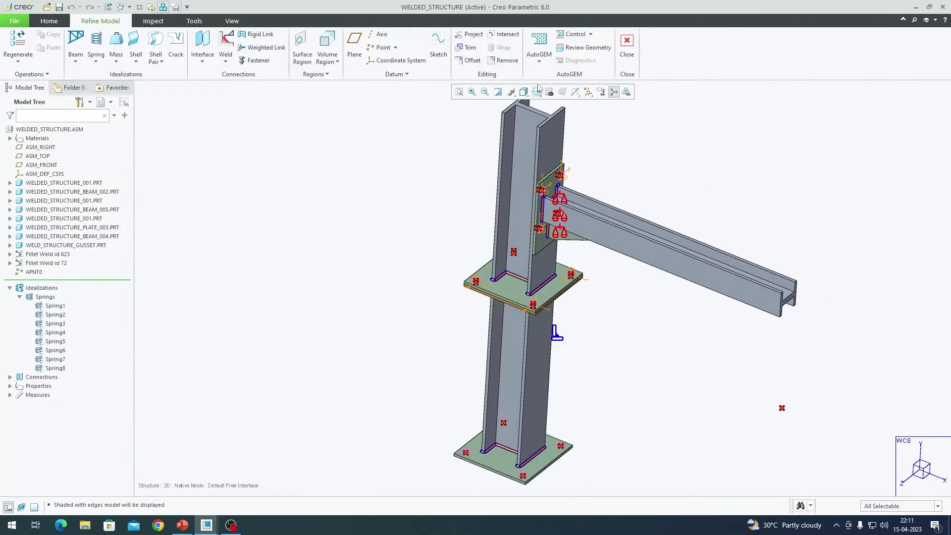
Generate the AutoGEM mesh with 3890 tetrahedral elements and 1405 nodes.
left_click(549, 48)
left_click(535, 272)
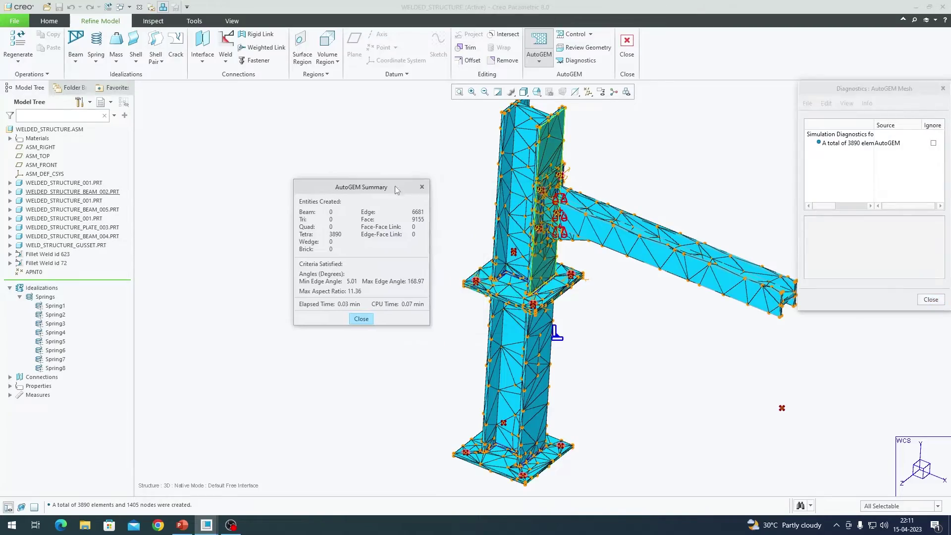
scroll(589, 250, "down", 5)
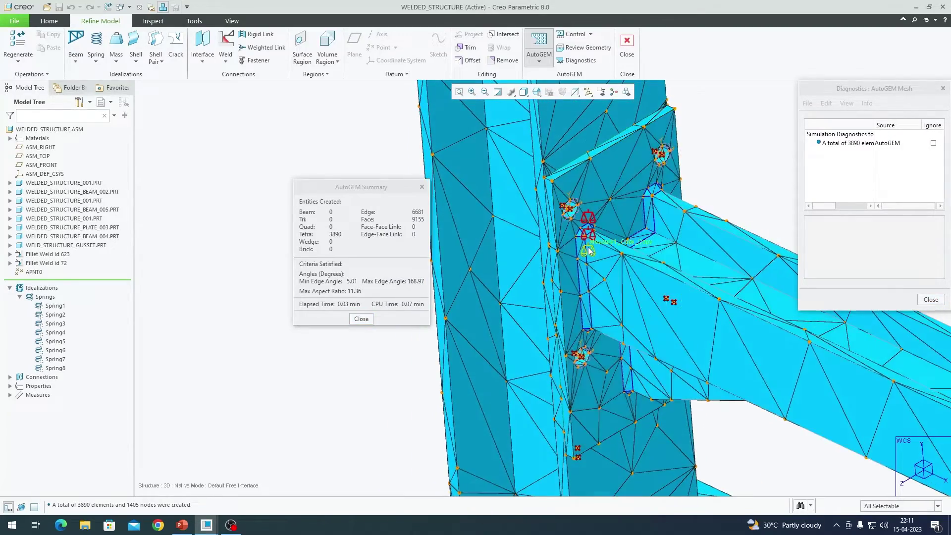
scroll(590, 251, "down", 5)
Orbit and zoom to inspect the mesh around the weld joints and base plate.
middle_click_drag(550, 243, 512, 197)
scroll(512, 195, "up", 5)
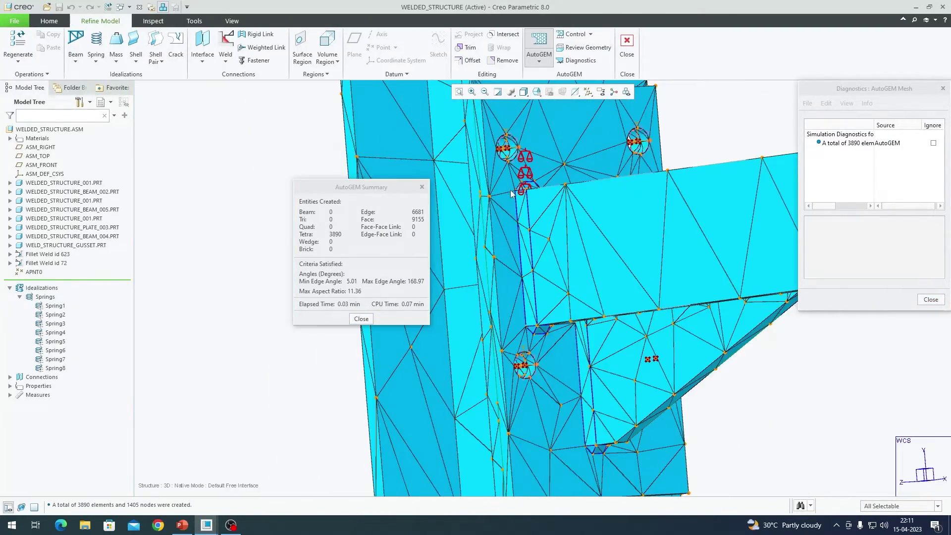
middle_click_drag(535, 346, 497, 323)
scroll(558, 349, "down", 5)
scroll(523, 325, "down", 2)
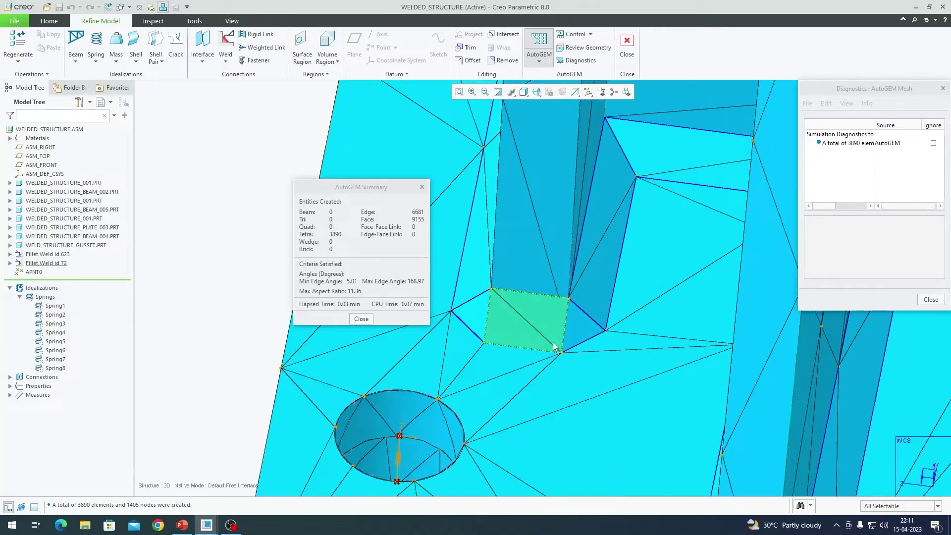
scroll(542, 346, "up", 3)
scroll(659, 354, "down", 4)
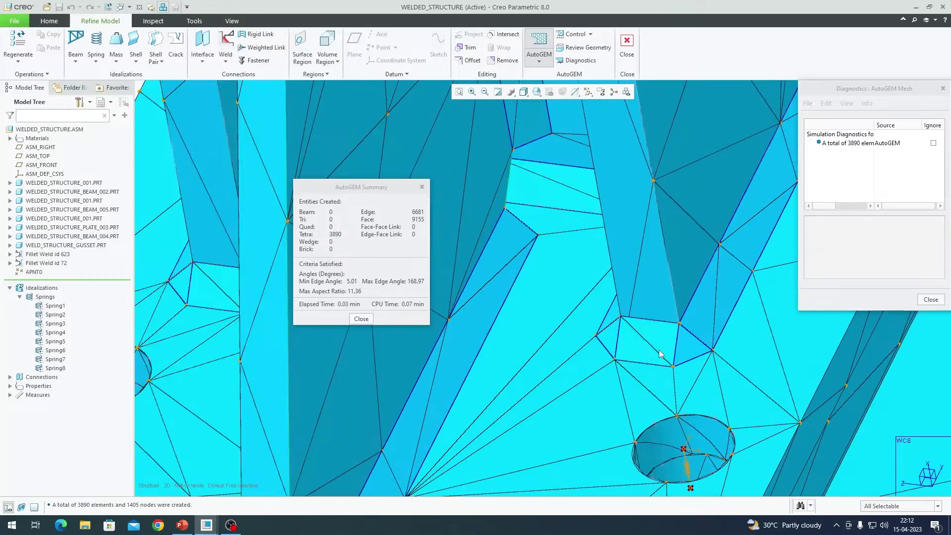
scroll(659, 353, "up", 4)
middle_click_drag(658, 358, 569, 316)
scroll(558, 297, "up", 4)
scroll(570, 317, "up", 4)
scroll(578, 347, "down", 4)
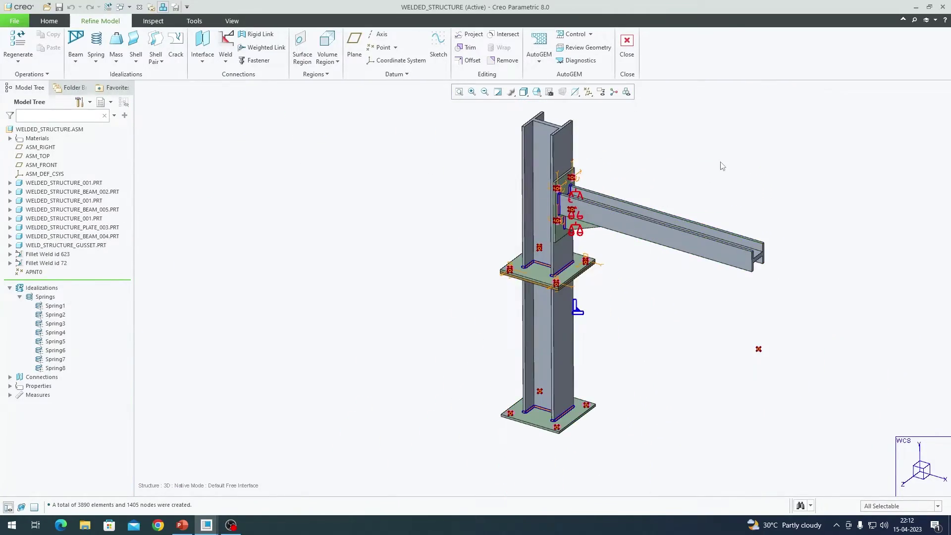
scroll(722, 166, "down", 1)
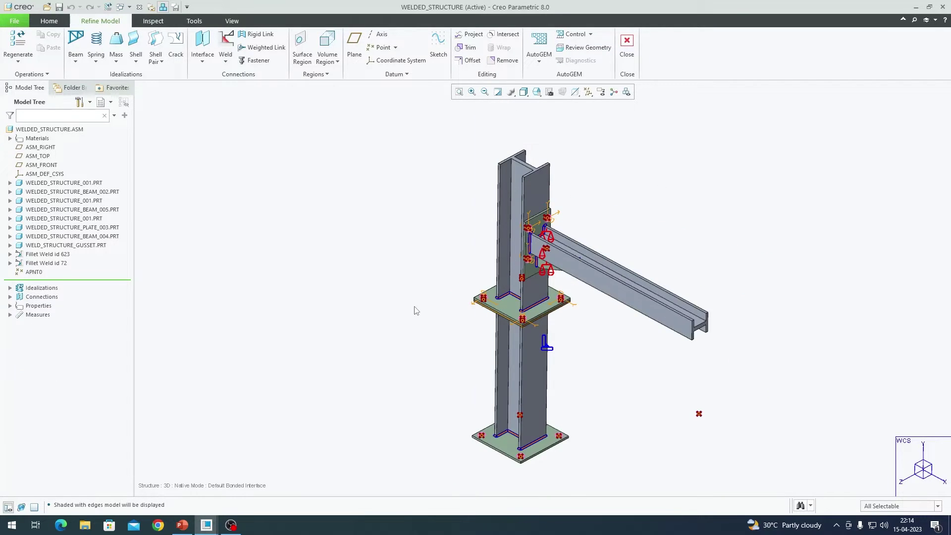
Assign STEEL_LOW_CARBON to the WELDED_STRUCTURE assembly using Components as references.
left_click(59, 23)
left_click(372, 47)
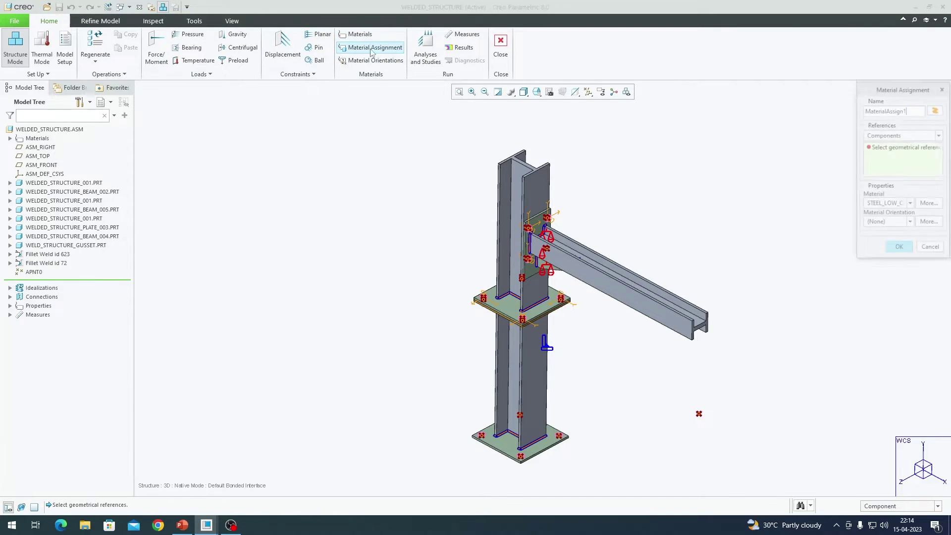
left_click(58, 130)
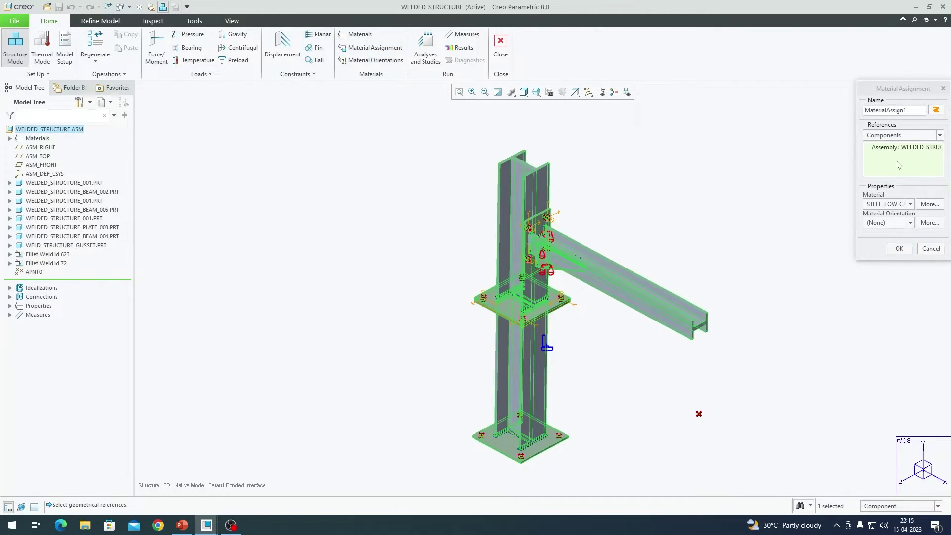
left_click(909, 136)
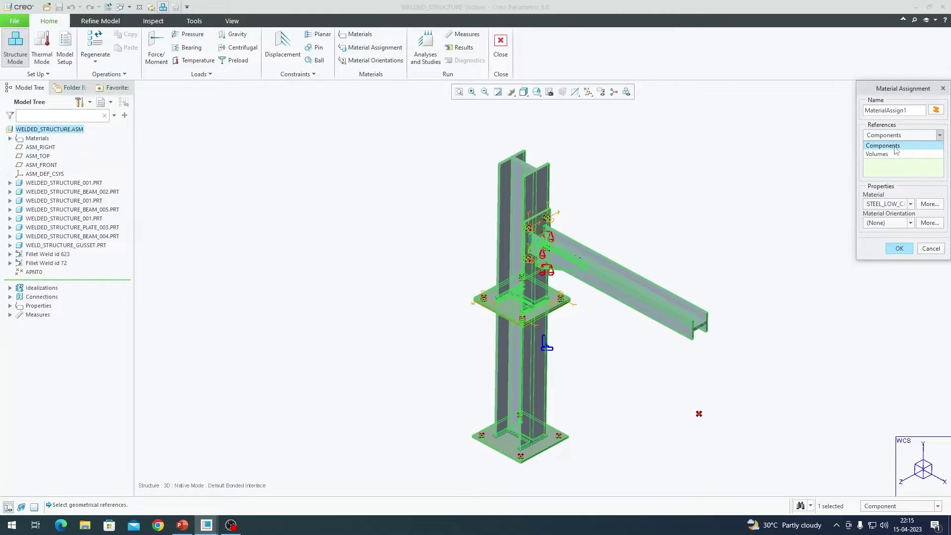
left_click(895, 146)
left_click(894, 205)
left_click(894, 214)
left_click(899, 248)
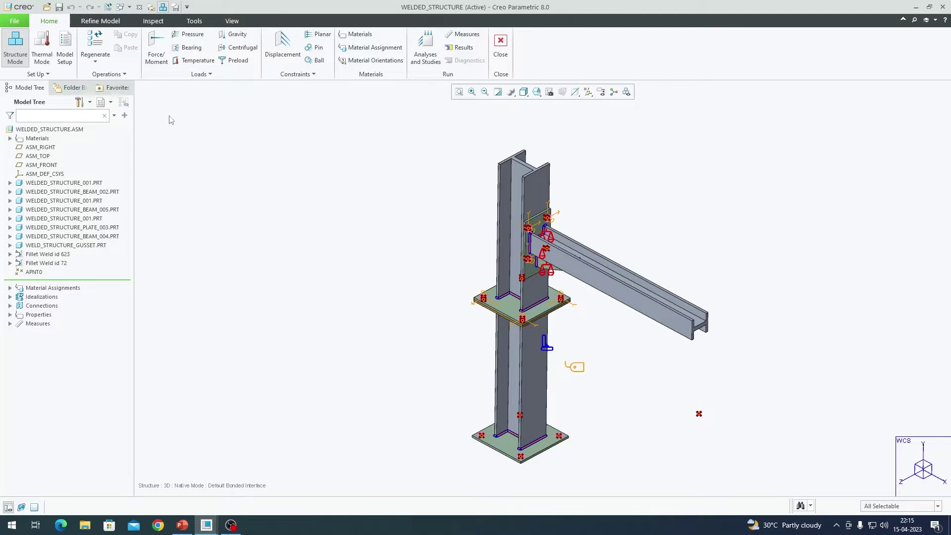
Start a displacement constraint and select the surfaces of the first three bolt holes.
left_click(282, 49)
scroll(383, 289, "down", 2)
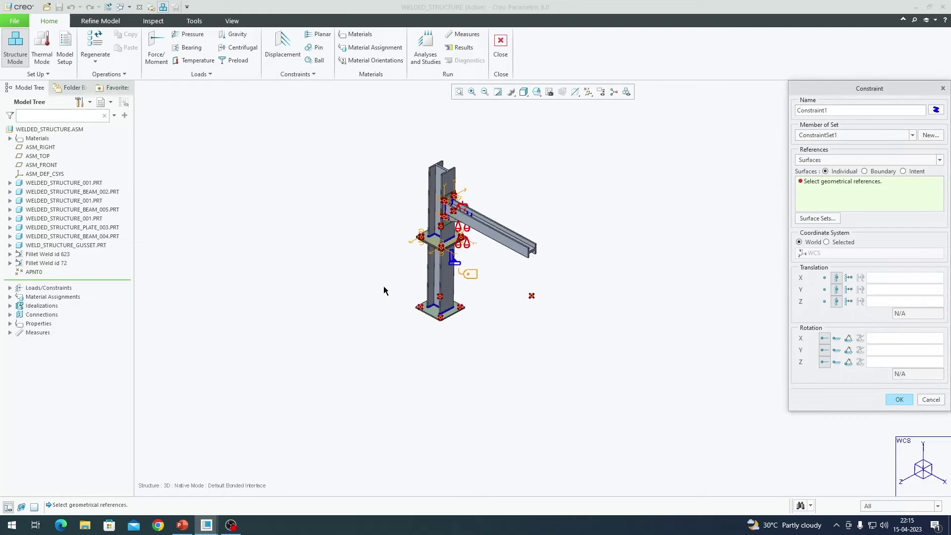
scroll(473, 329, "up", 8)
scroll(473, 327, "up", 4)
left_click(486, 324)
left_click(442, 327, "ctrl")
scroll(414, 301, "down", 6)
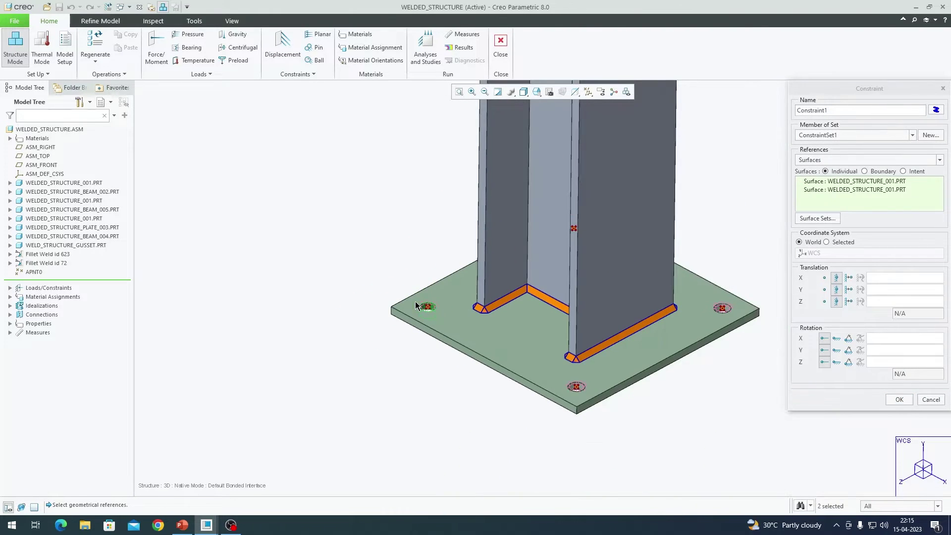
scroll(570, 389, "up", 4)
left_click(578, 379, "ctrl")
left_click(565, 382, "ctrl")
scroll(526, 407, "down", 5)
scroll(705, 324, "up", 3)
left_click(679, 303, "ctrl")
left_click(688, 304, "ctrl")
scroll(657, 329, "down", 6)
Orbit toward the lower base plate and add the fourth bolt hole's surfaces.
middle_click_drag(577, 319, 500, 330)
scroll(500, 330, "down", 2)
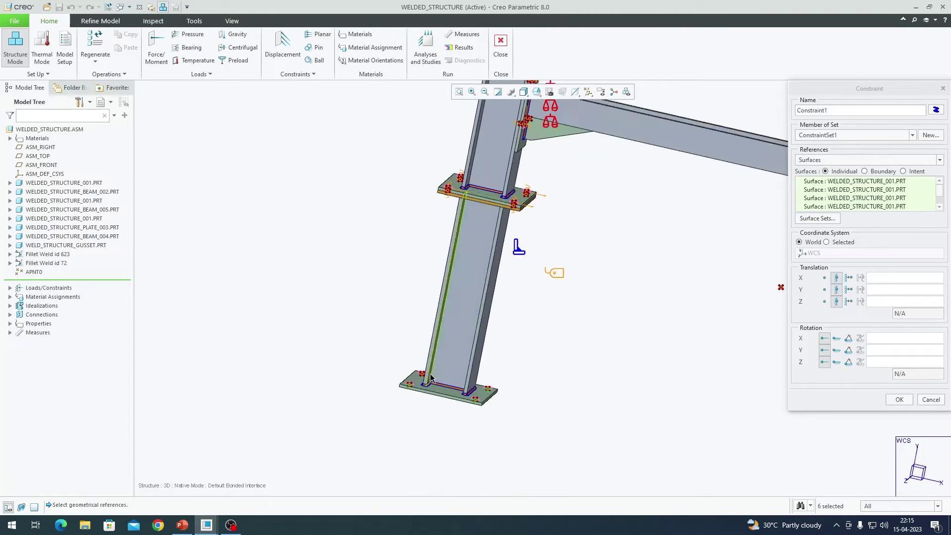
scroll(423, 384, "up", 6)
middle_click_drag(396, 384, 495, 361)
scroll(414, 352, "up", 1)
scroll(415, 352, "up", 3)
left_click(444, 311, "ctrl")
left_click(459, 312, "ctrl")
scroll(456, 316, "down", 6)
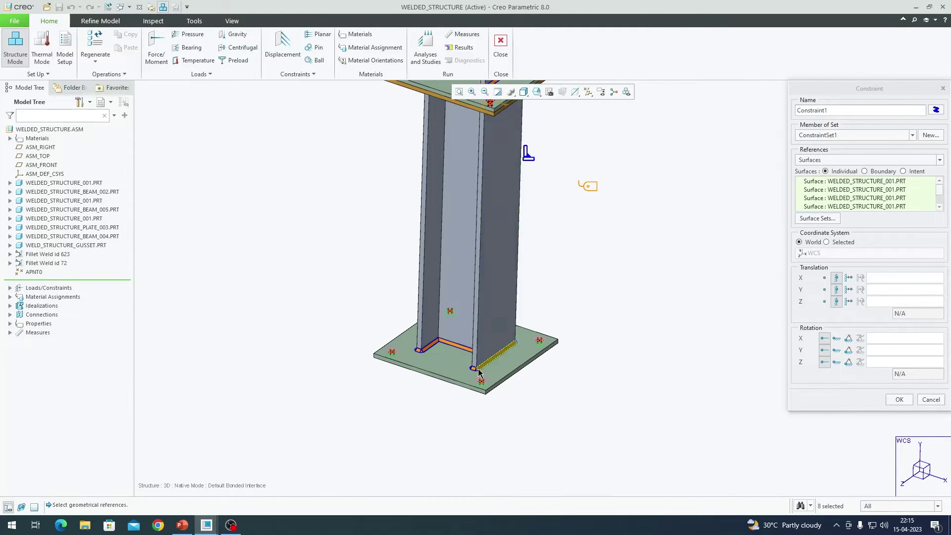
scroll(518, 424, "down", 2)
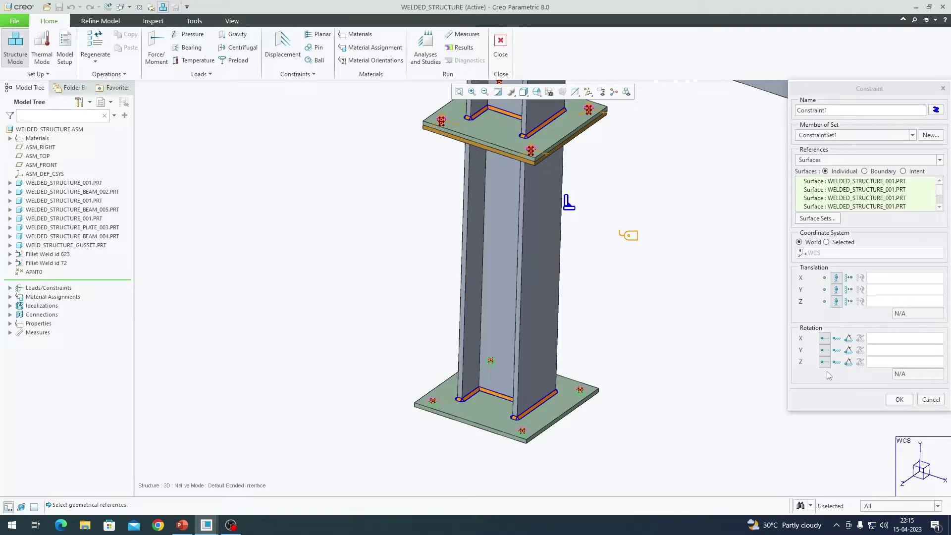
scroll(511, 408, "up", 2)
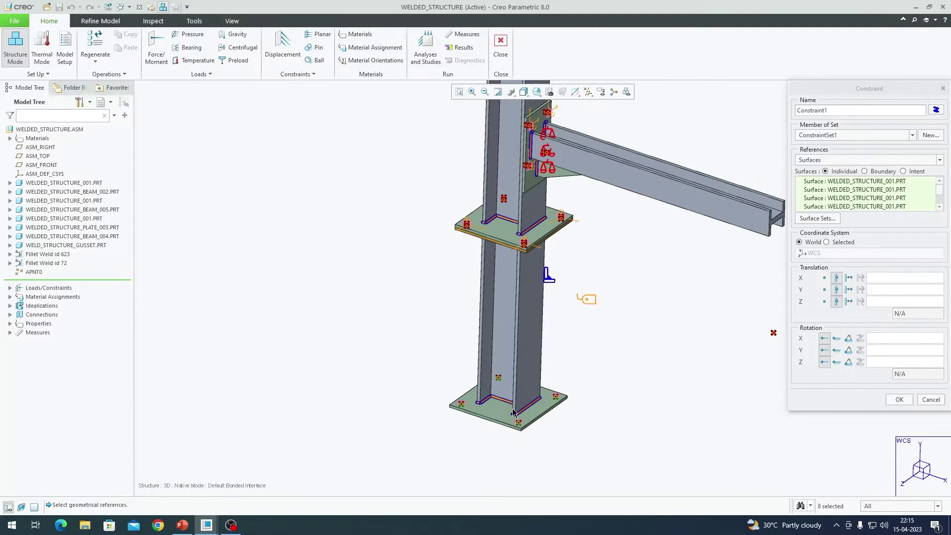
scroll(494, 403, "down", 3)
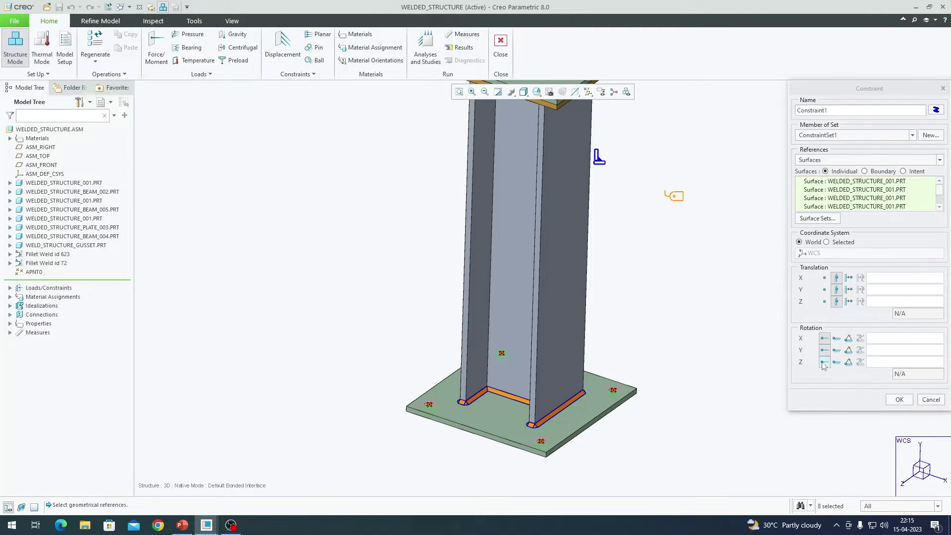
Apply Constraint1, fully fixing the bottom base plate's bolt holes.
left_click(899, 400)
scroll(569, 381, "down", 3)
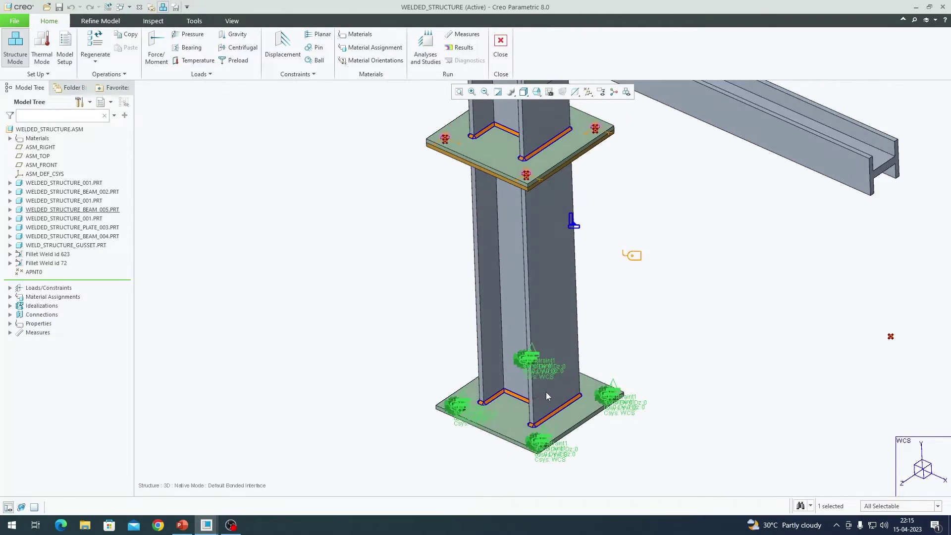
scroll(557, 400, "down", 3)
left_click(663, 364)
Check the model in the saved FRONT view, then orbit back to an angled view.
middle_click_drag(562, 274, 501, 282, "shift")
scroll(598, 329, "down", 2)
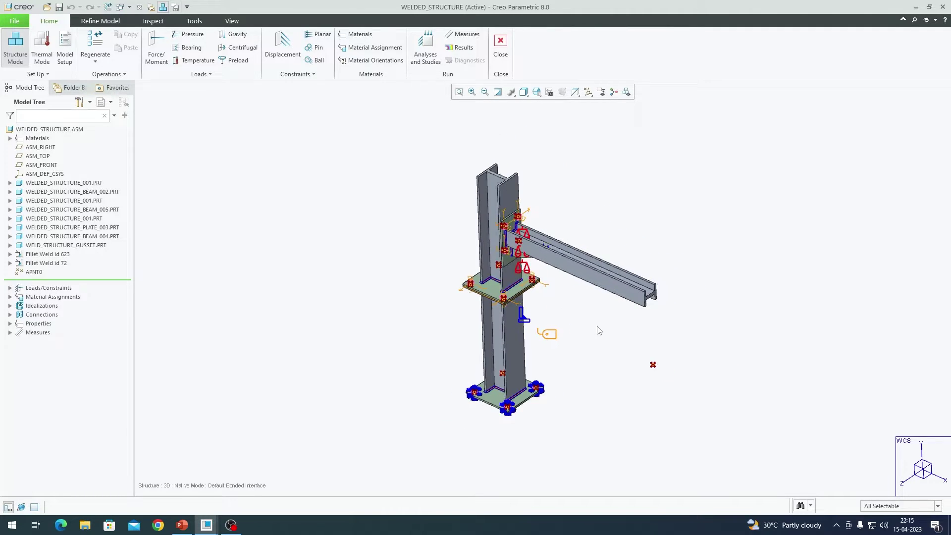
left_click(524, 92)
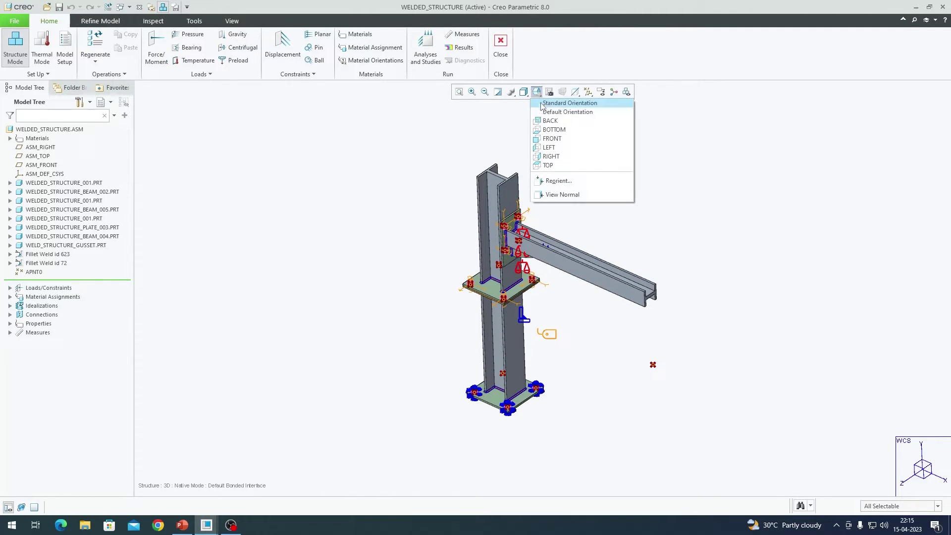
left_click(555, 144)
scroll(658, 313, "up", 1)
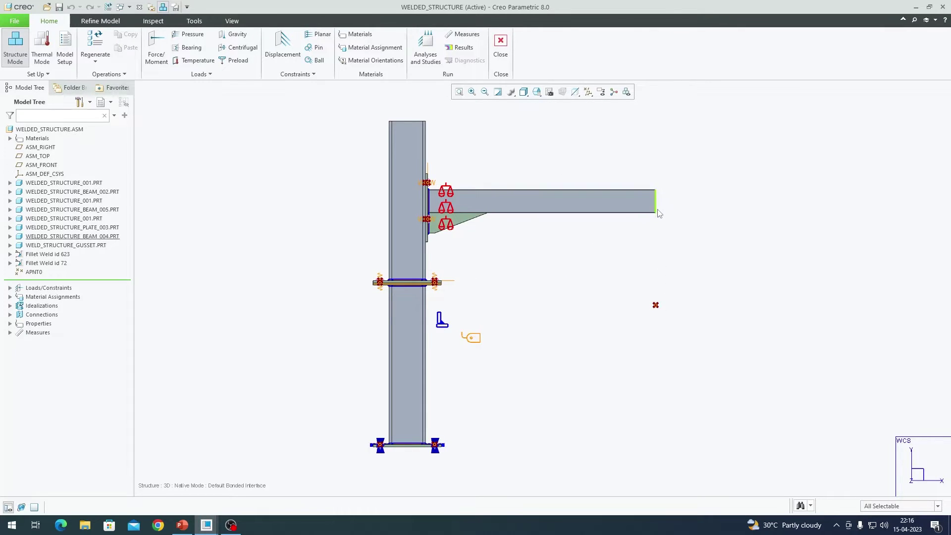
middle_click_drag(654, 305, 594, 291)
left_click(603, 320)
scroll(538, 224, "up", 5)
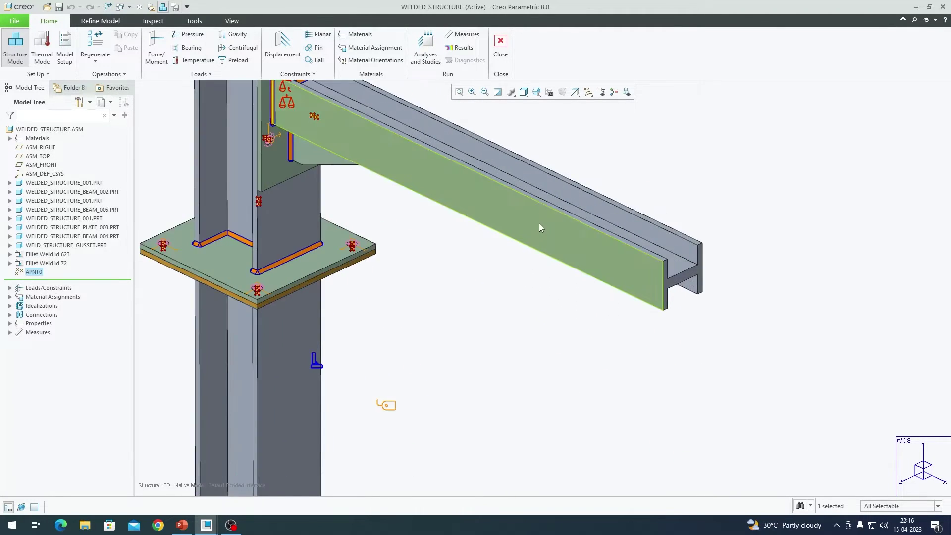
scroll(580, 302, "down", 4)
left_click(242, 127)
scroll(451, 318, "down", 2)
Define Mass1 on datum point APNT0 with a mass of 100 in kg units.
left_click(101, 20)
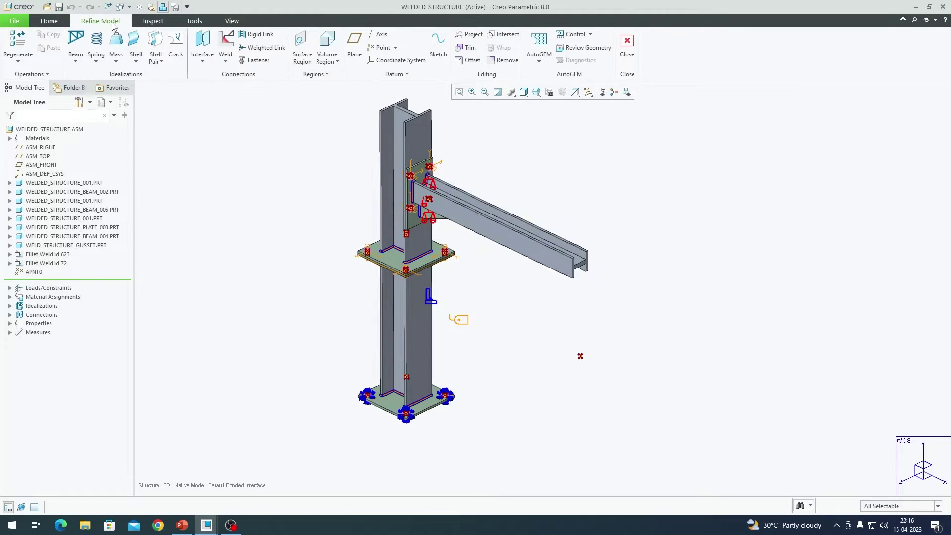
left_click(115, 44)
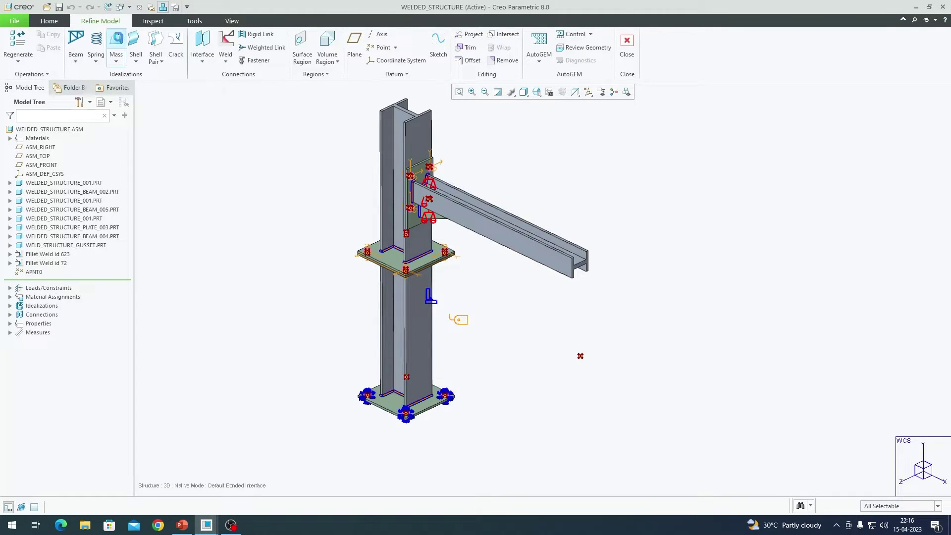
left_click(580, 357)
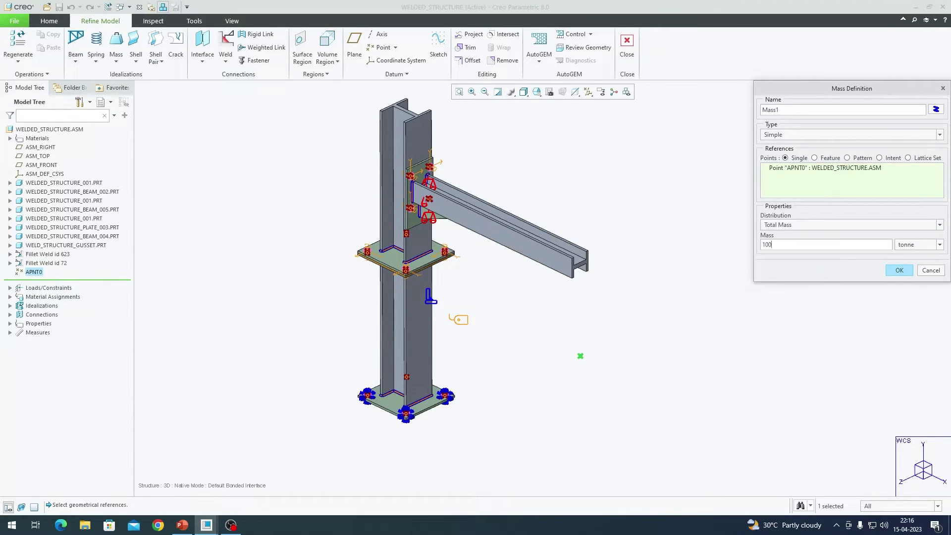
left_click(914, 244)
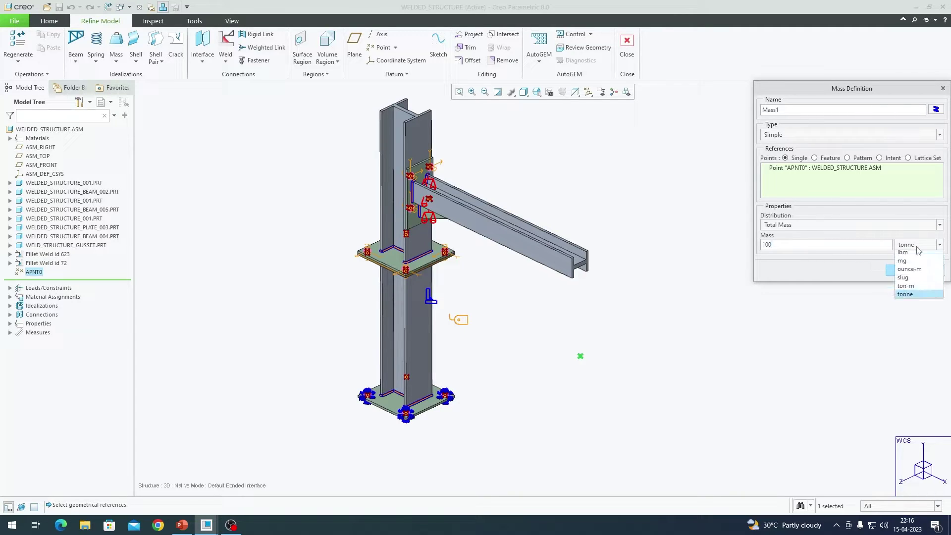
left_click(912, 263)
left_click(897, 271)
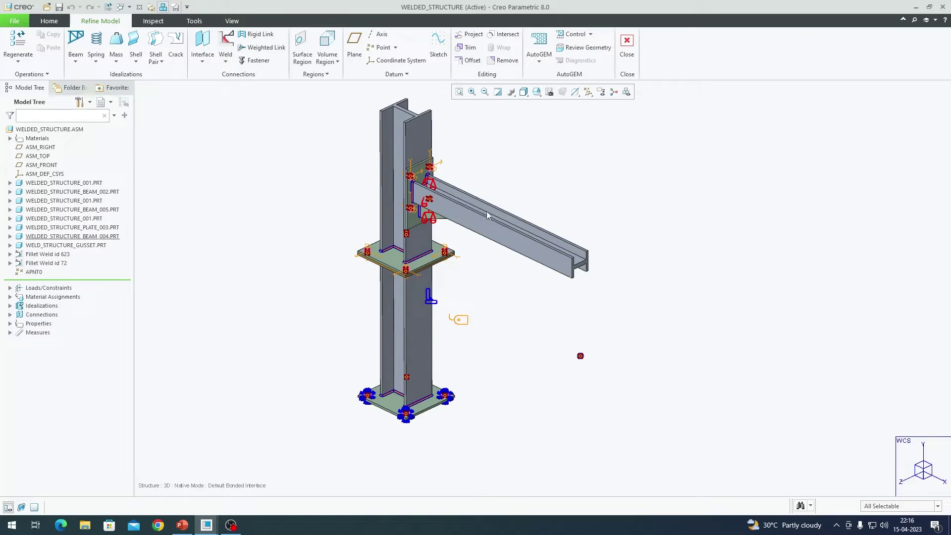
Start a weighted link with datum point APNT0 as the dependent point.
left_click(261, 48)
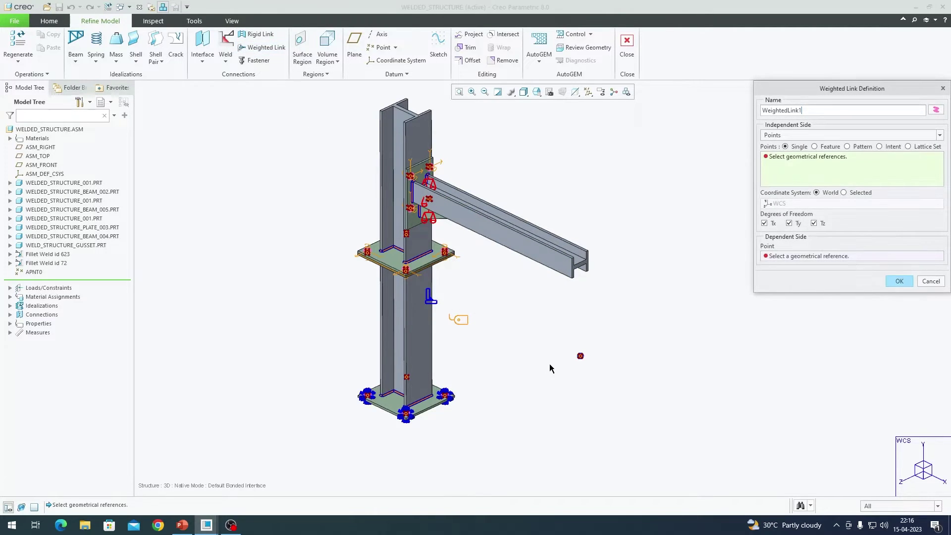
scroll(574, 362, "down", 3)
left_click(795, 261)
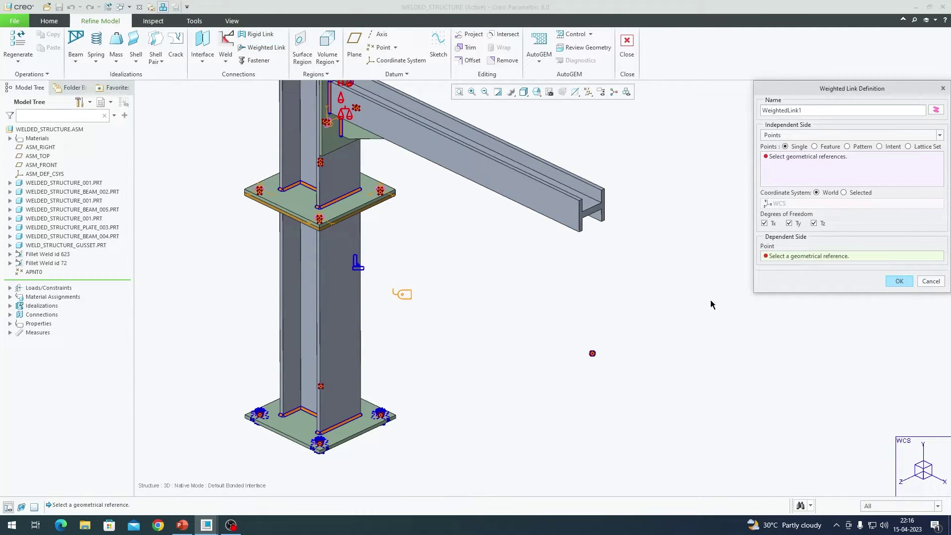
left_click(593, 355)
scroll(614, 369, "up", 2)
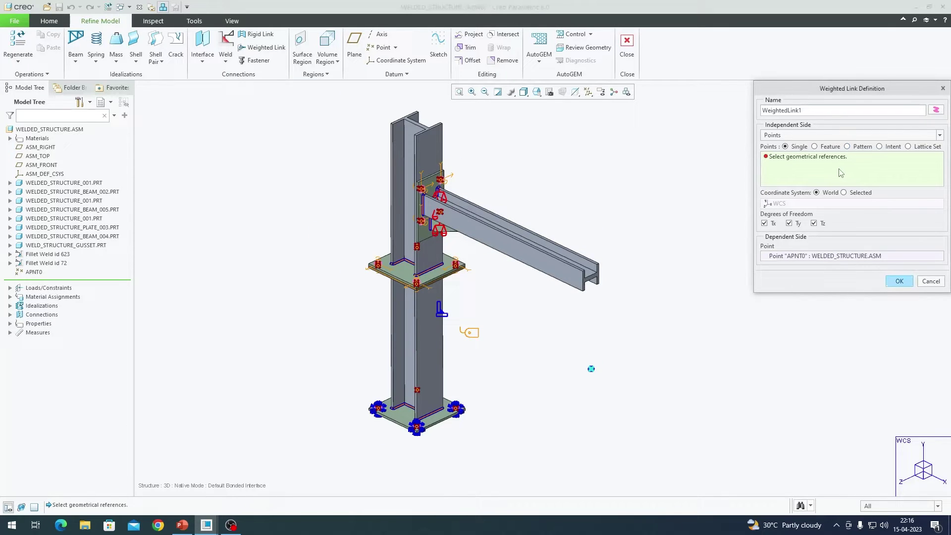
scroll(601, 284, "down", 4)
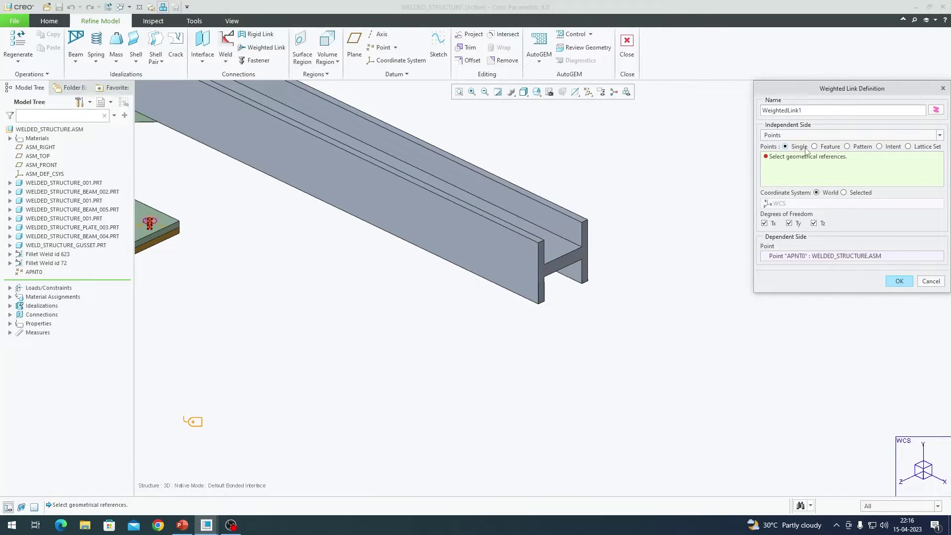
Use two beam free-end edges as the independent references and create WeightedLink1.
left_click(794, 135)
left_click(795, 155)
left_click(538, 273)
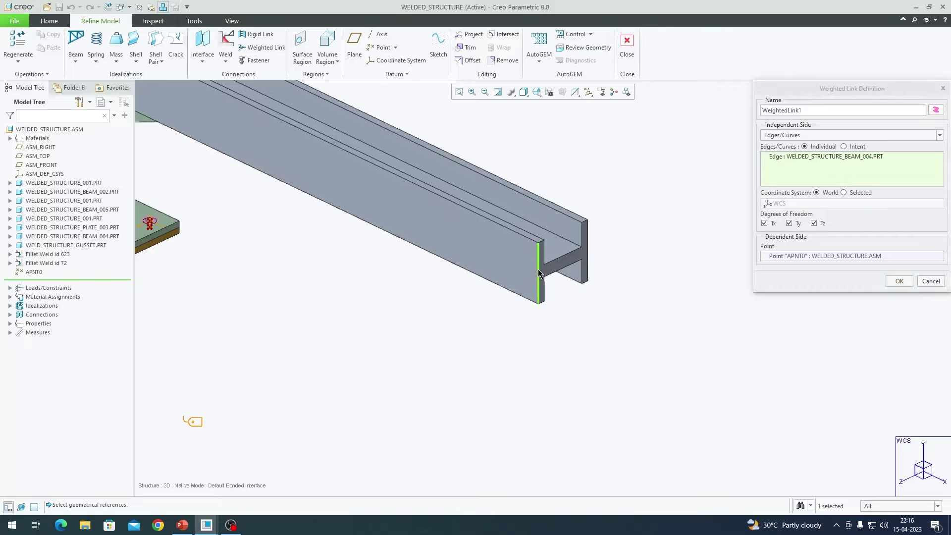
left_click(587, 254, "ctrl")
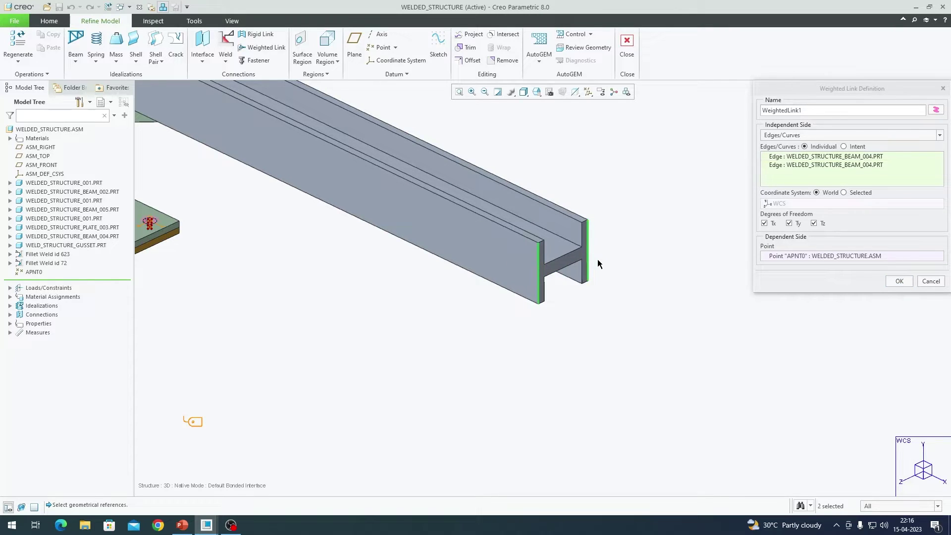
left_click(899, 281)
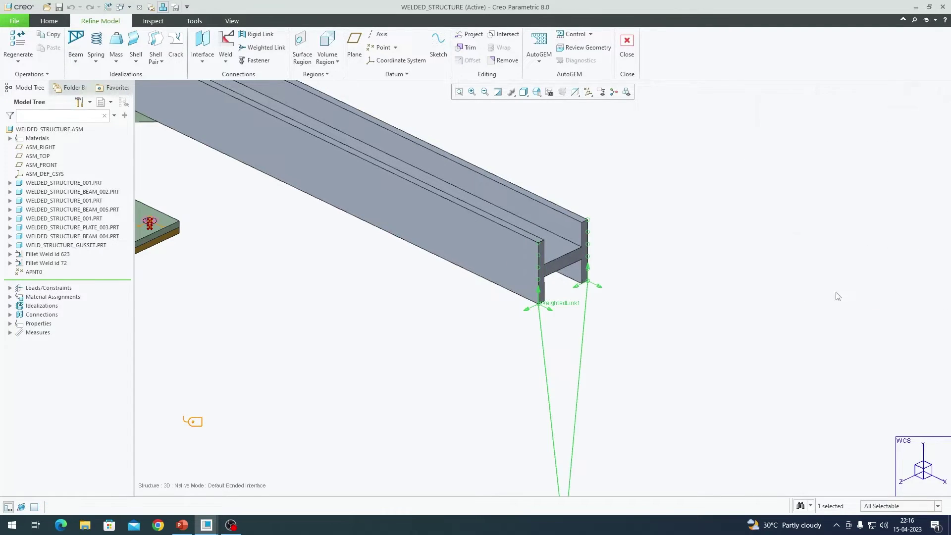
scroll(574, 225, "up", 4)
middle_click_drag(615, 333, 630, 362, "shift")
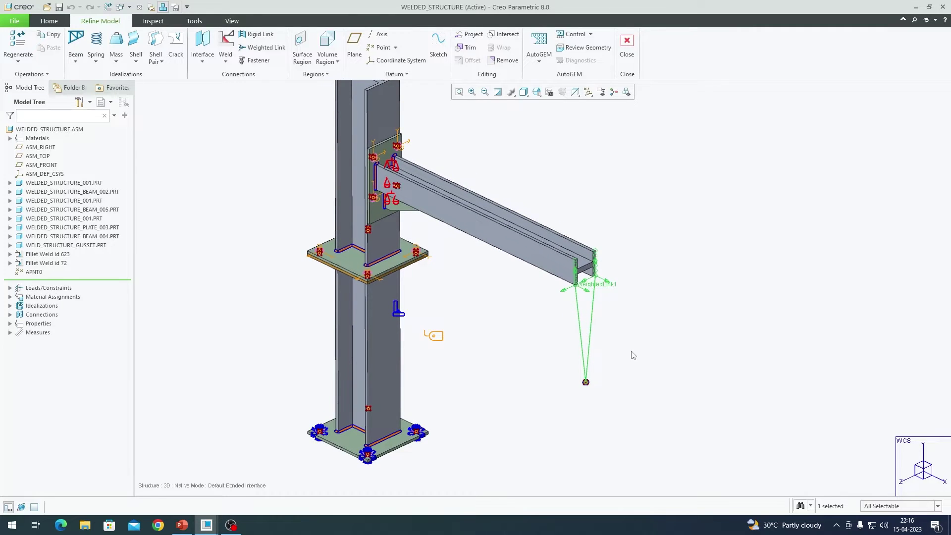
scroll(587, 387, "down", 4)
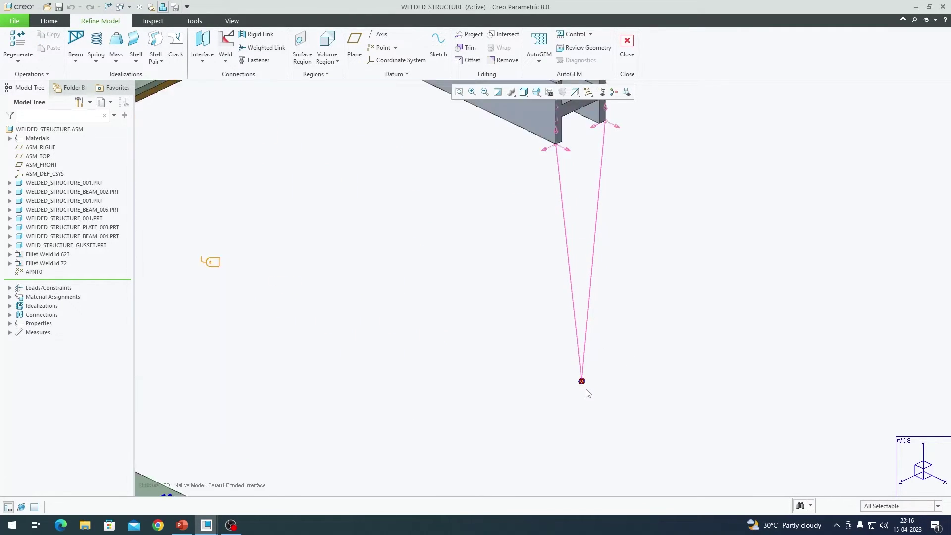
scroll(587, 392, "up", 4)
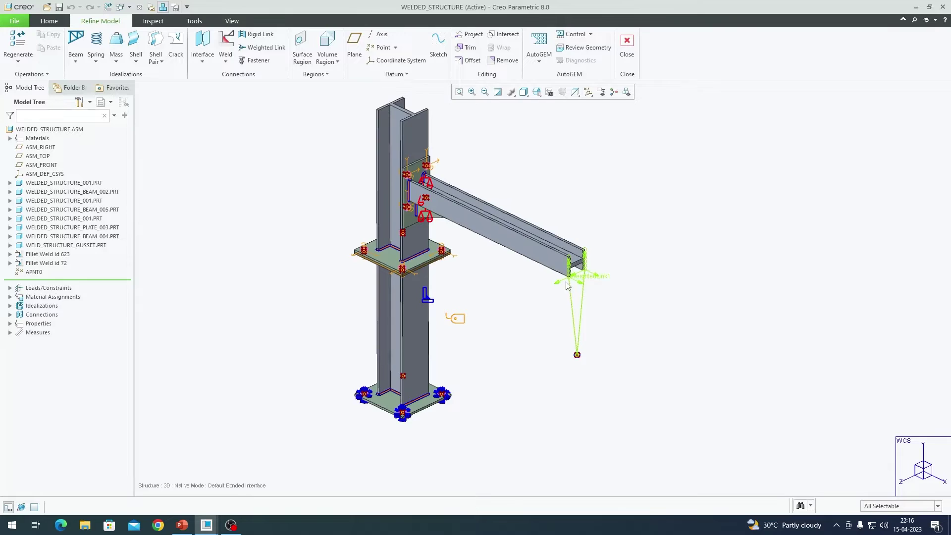
scroll(565, 281, "down", 2)
scroll(563, 311, "up", 2)
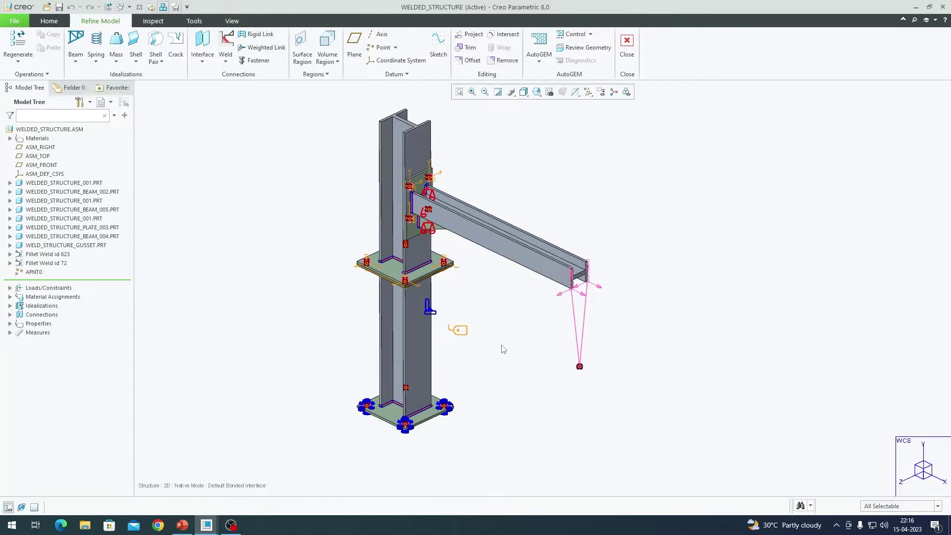
scroll(571, 349, "down", 1)
scroll(560, 344, "up", 1)
Create a gravity load with acceleration units set to grav.
left_click(50, 21)
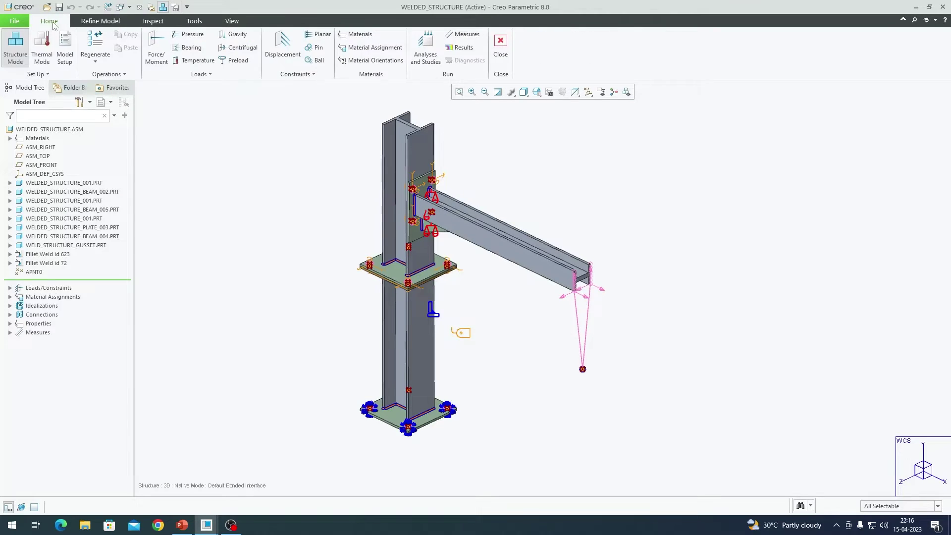
scroll(564, 362, "down", 1)
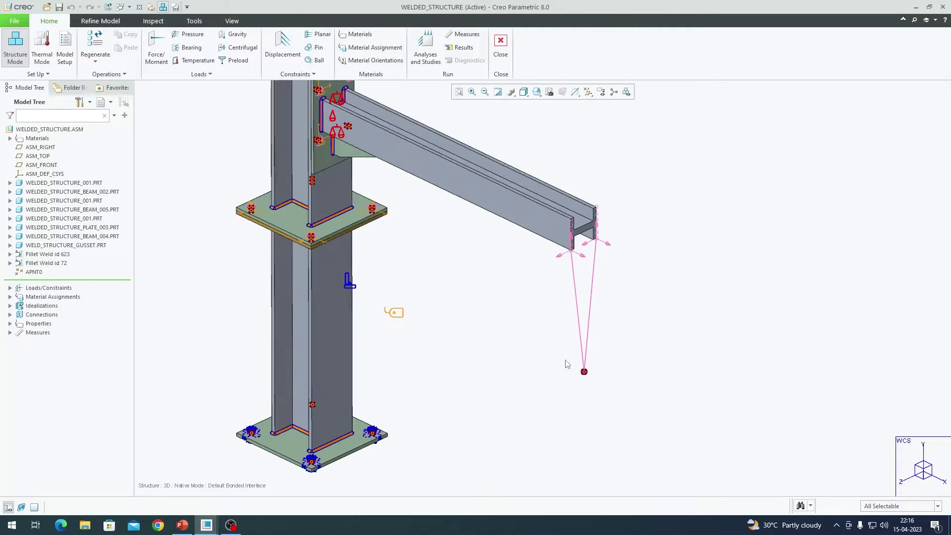
scroll(620, 390, "up", 1)
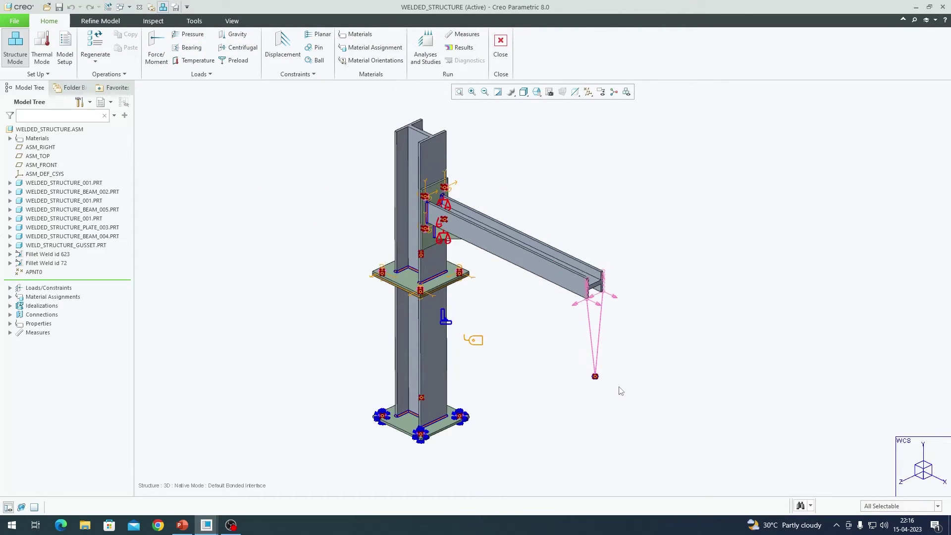
left_click(239, 33)
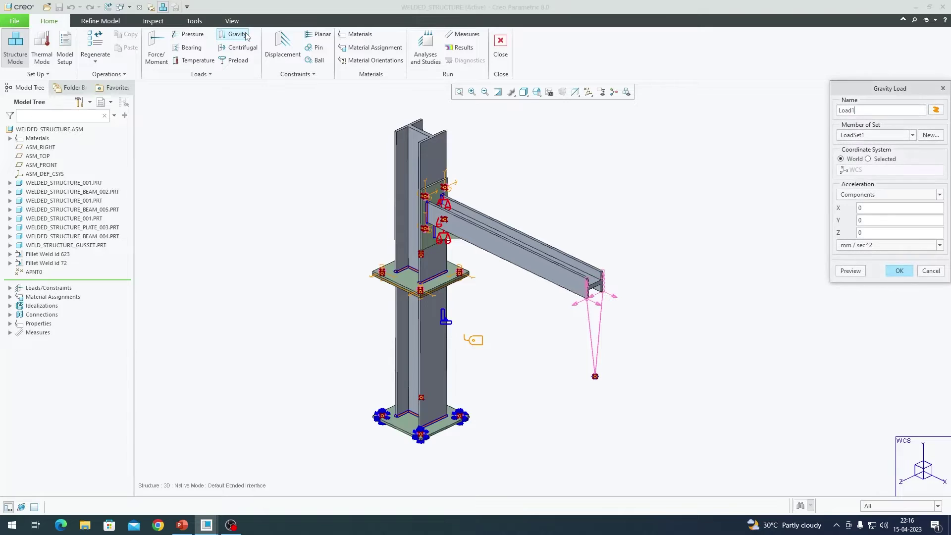
left_click(882, 244)
left_click(836, 274)
left_click(871, 245)
left_click(852, 270)
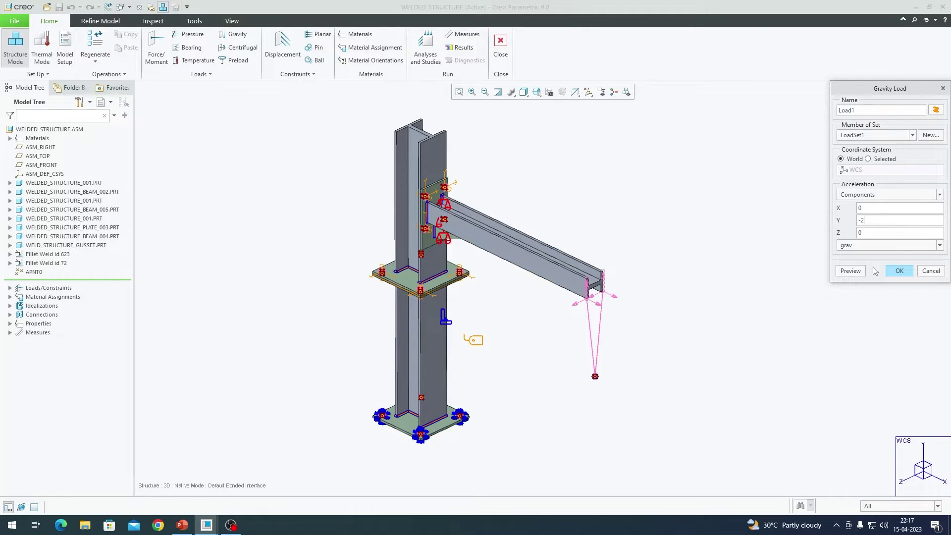
left_click(909, 273)
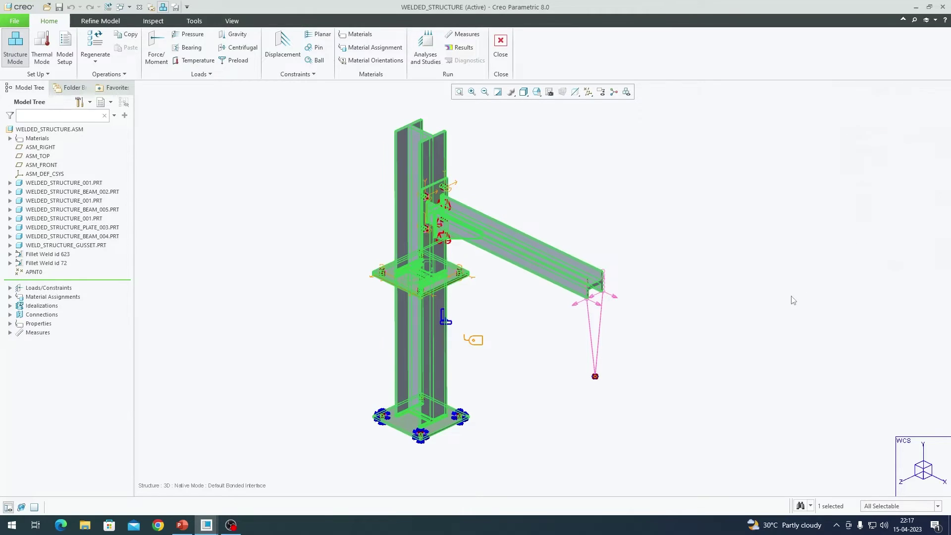
Select Load1 to check its direction, then clear the selection and pan the view.
scroll(367, 328, "down", 6)
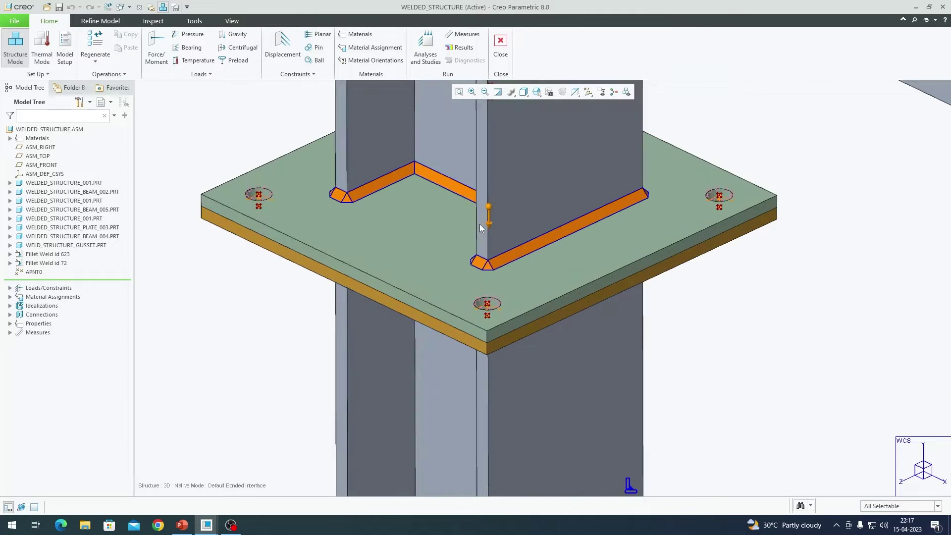
left_click(488, 226)
scroll(500, 232, "up", 6)
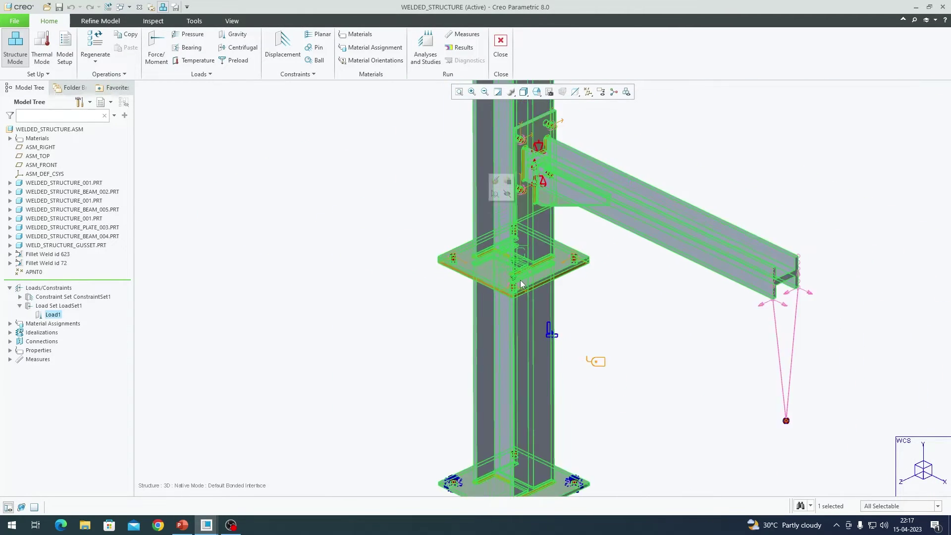
left_click(596, 323)
scroll(603, 242, "down", 2)
middle_click_drag(555, 319, 538, 336, "shift")
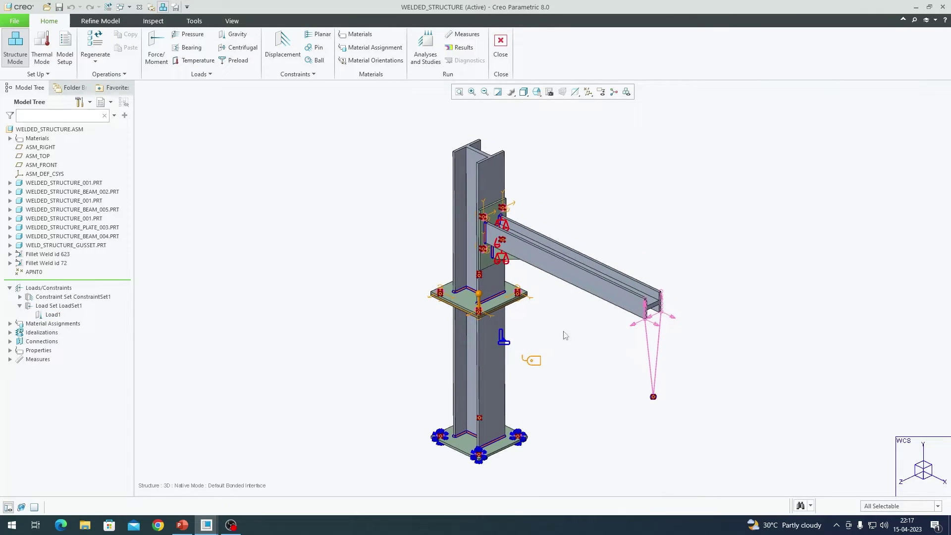
Create a new static analysis and start replacing the default name Analysis1.
left_click(427, 56)
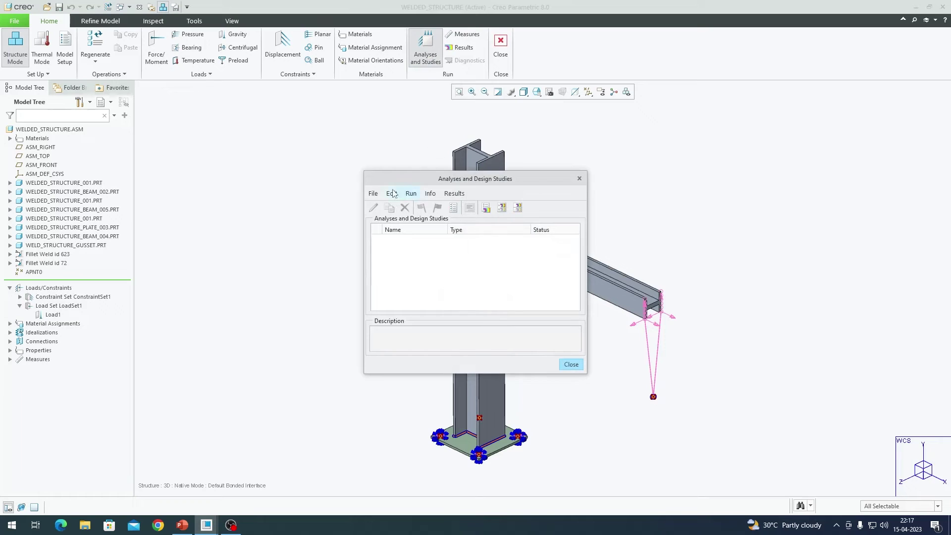
left_click(373, 193)
left_click(387, 207)
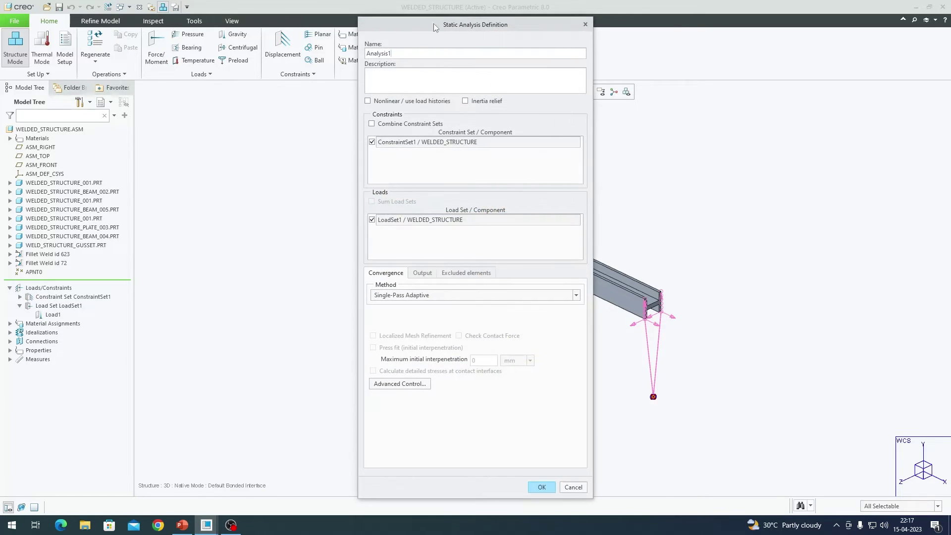
double_click(398, 55)
type("Welded_structure_a")
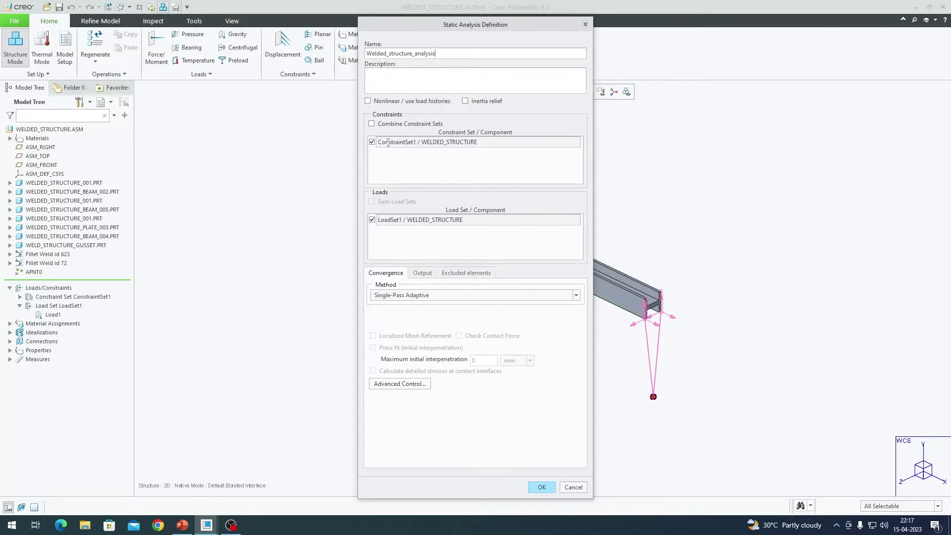
Keep Single-Pass Adaptive as the convergence method and move the analysis dialog aside.
left_click(409, 296)
left_click(409, 301)
left_click_drag(499, 27, 328, 27)
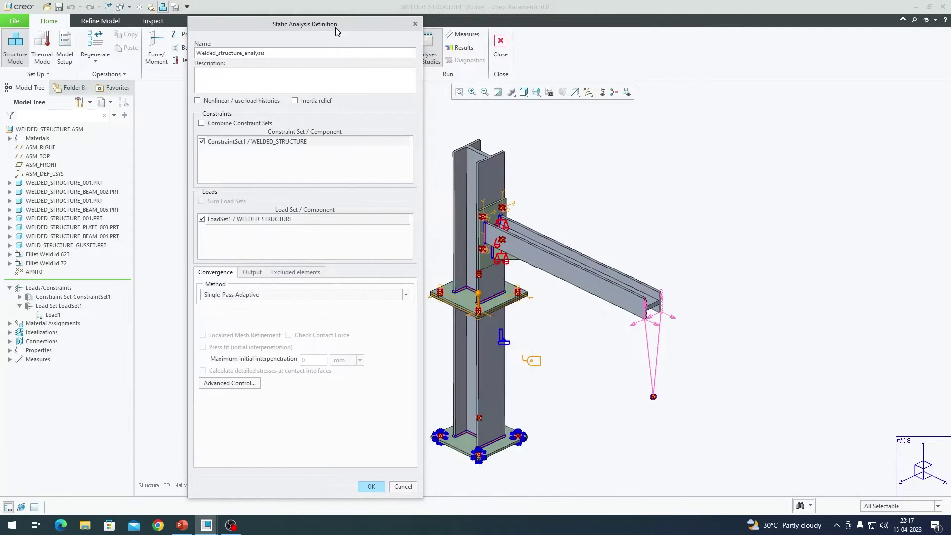
Save the analysis definition and run Welded_structure_analysis with interactive diagnostics.
left_click(368, 487)
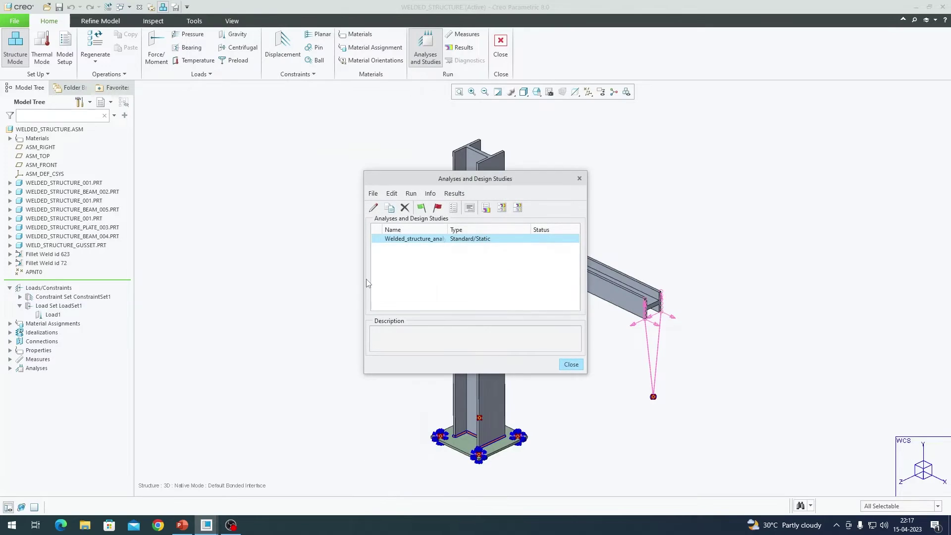
left_click_drag(299, 181, 271, 181)
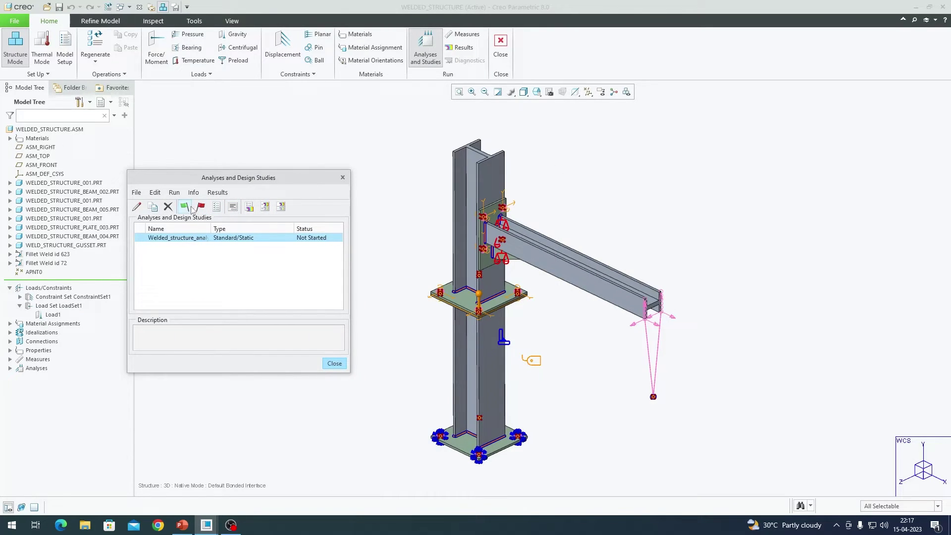
left_click(174, 193)
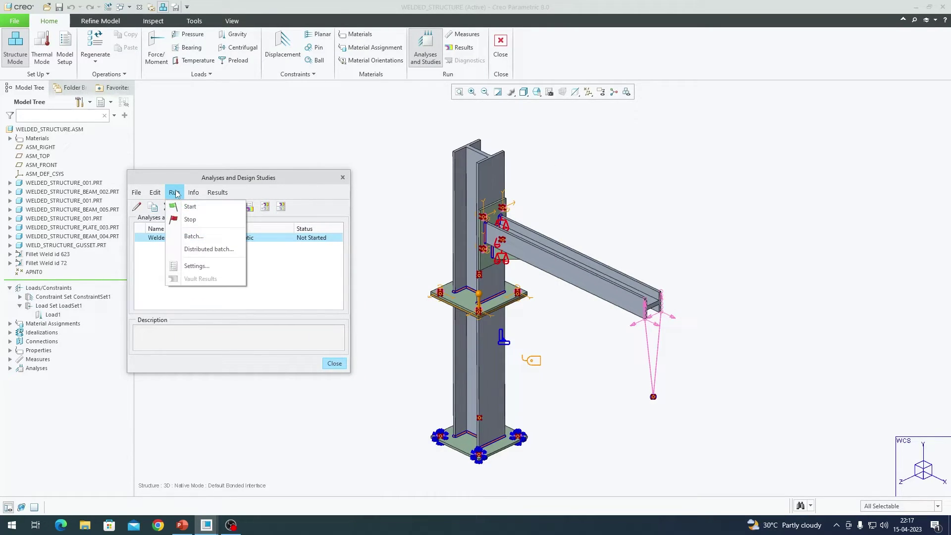
left_click(188, 207)
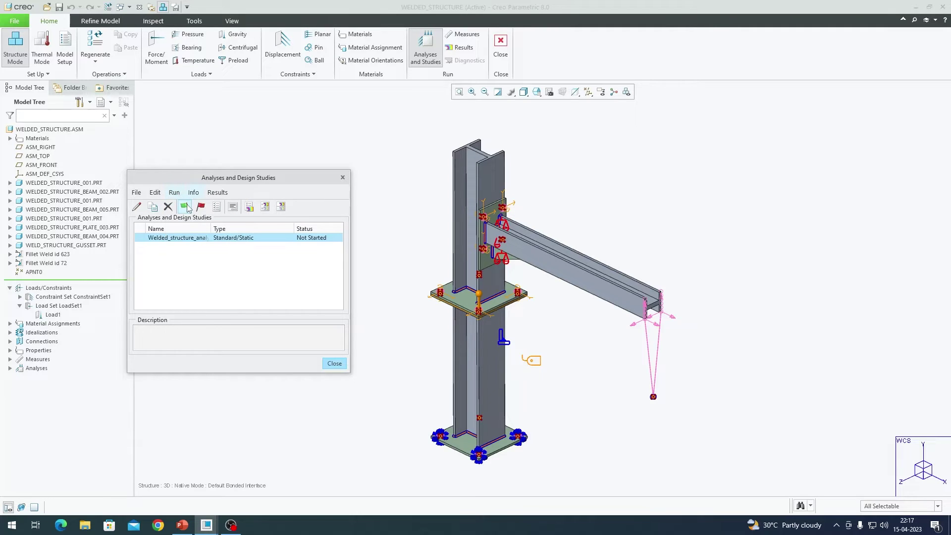
left_click(500, 281)
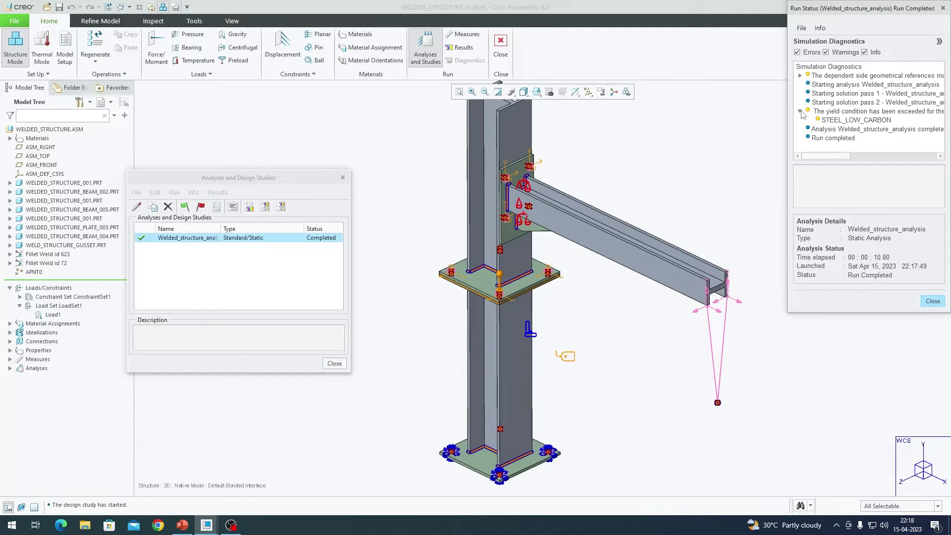
Collapse the yield warning and review the Run Status report showing Run Completed.
left_click(800, 112)
scroll(524, 317, "up", 2)
scroll(505, 297, "down", 3)
scroll(484, 282, "up", 1)
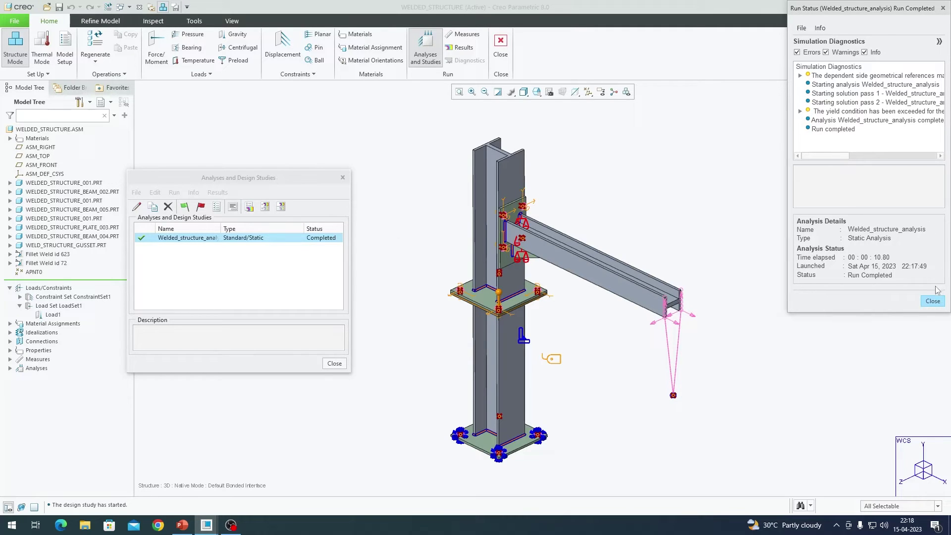
Close Run Status and open a results window plotting Displacement.
left_click(932, 301)
left_click_drag(310, 179, 400, 162)
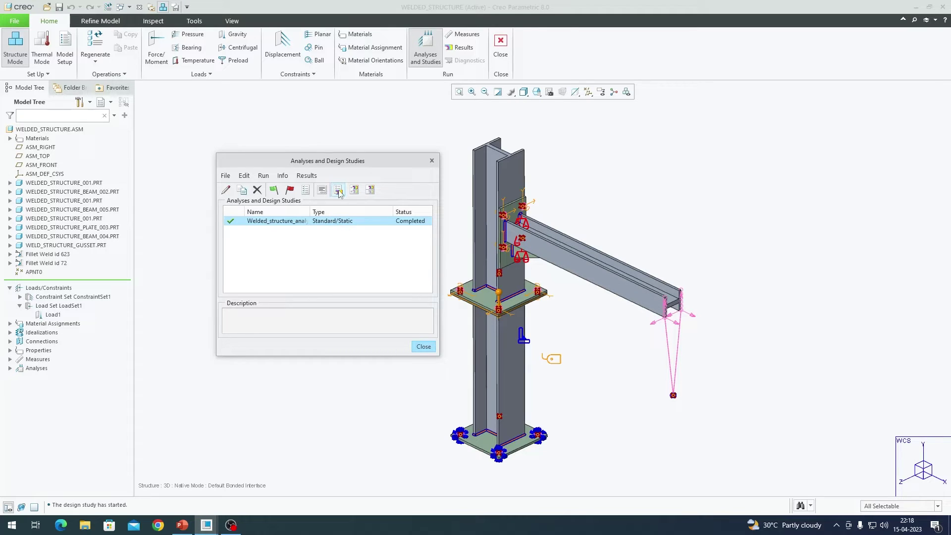
left_click(338, 190)
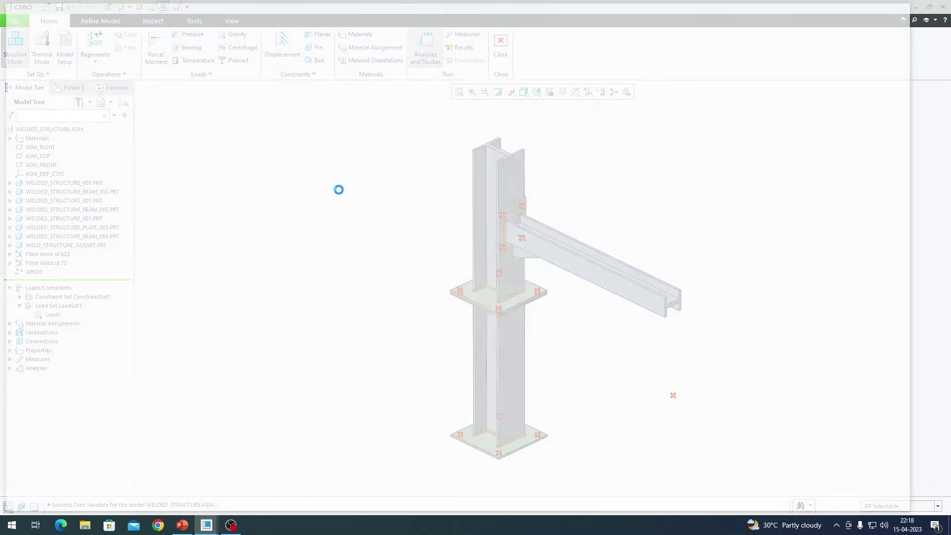
left_click(406, 302)
left_click(412, 319)
Show the result deformed at scale 5 with element edges, animated over 16 frames.
left_click(505, 281)
left_click(508, 294)
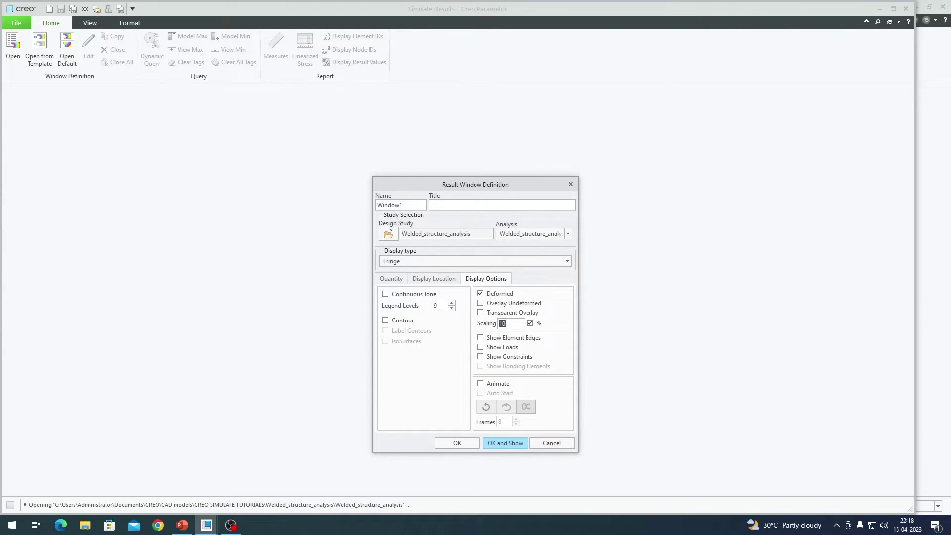
type("5")
left_click(532, 340)
left_click(499, 386)
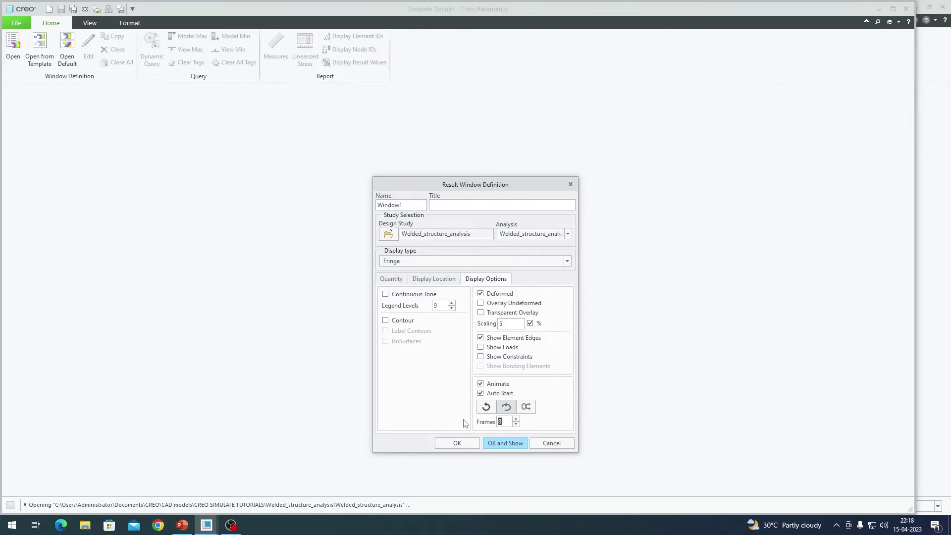
type("1")
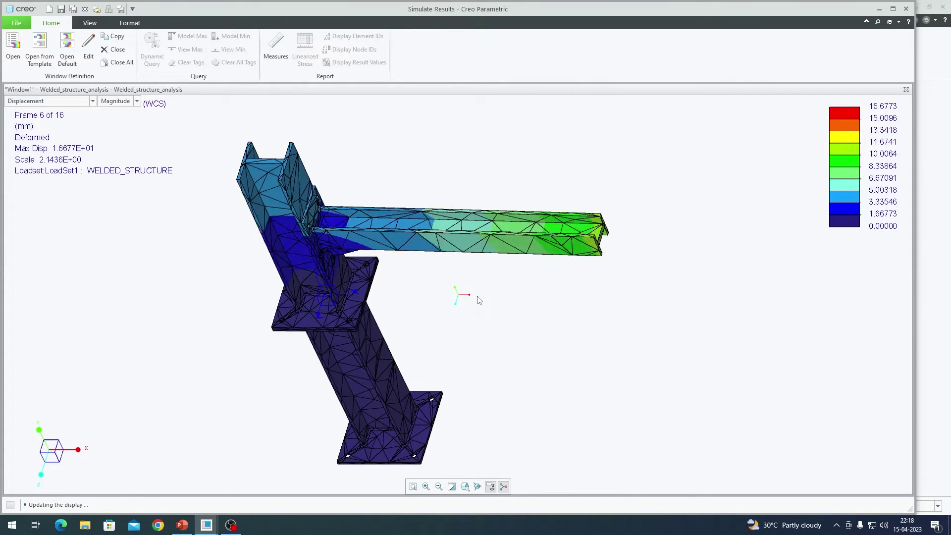
Turn off Animate so the displacement shows as a static deformed fringe.
mouse_move(476, 296)
middle_mouse_down()
mouse_move(547, 263)
mouse_move(576, 314)
mouse_move(651, 381)
mouse_move(625, 355)
middle_mouse_up()
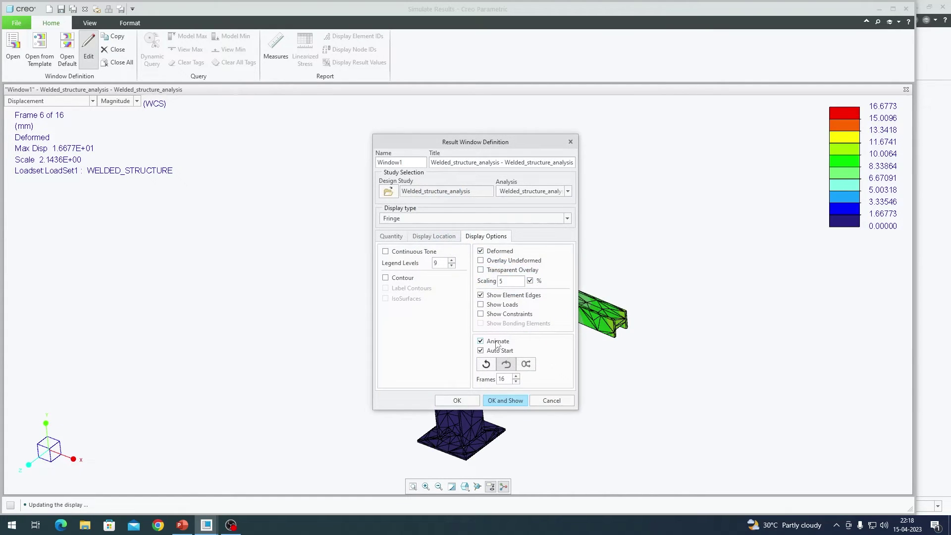
left_click(497, 341)
left_click(505, 400)
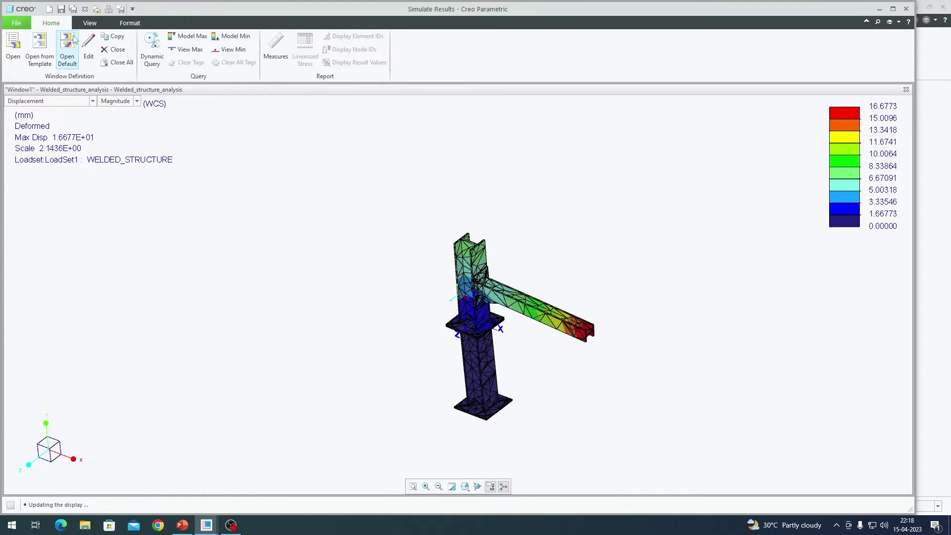
Copy the displacement window into a new Stress result using the von Mises component.
middle_click_drag(514, 336, 536, 346)
left_click(893, 9)
middle_click_drag(474, 293, 515, 294, "shift")
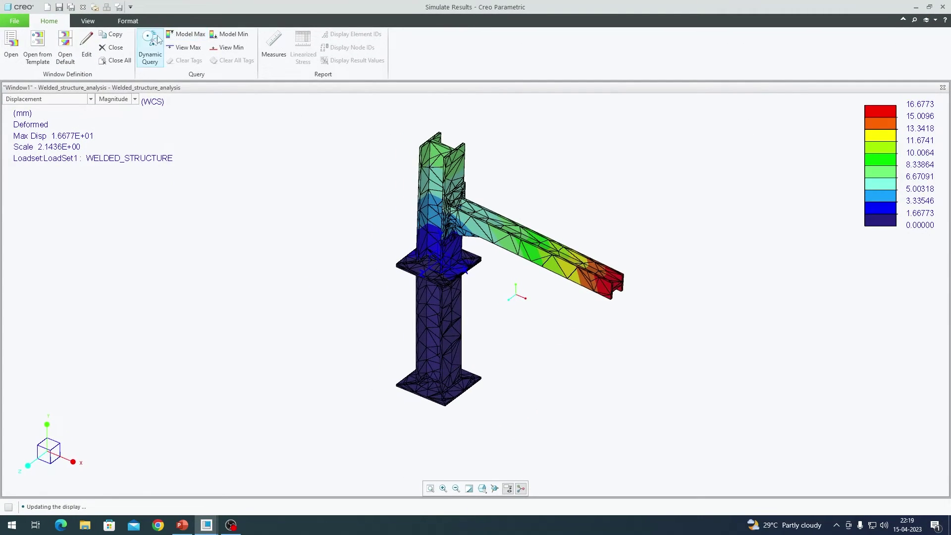
left_click(114, 35)
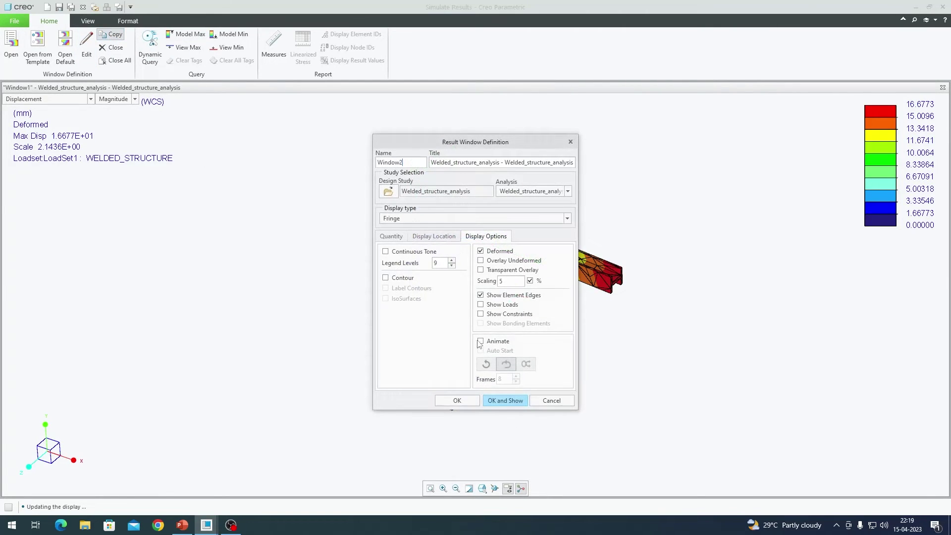
left_click(389, 236)
left_click(426, 259)
left_click(416, 271)
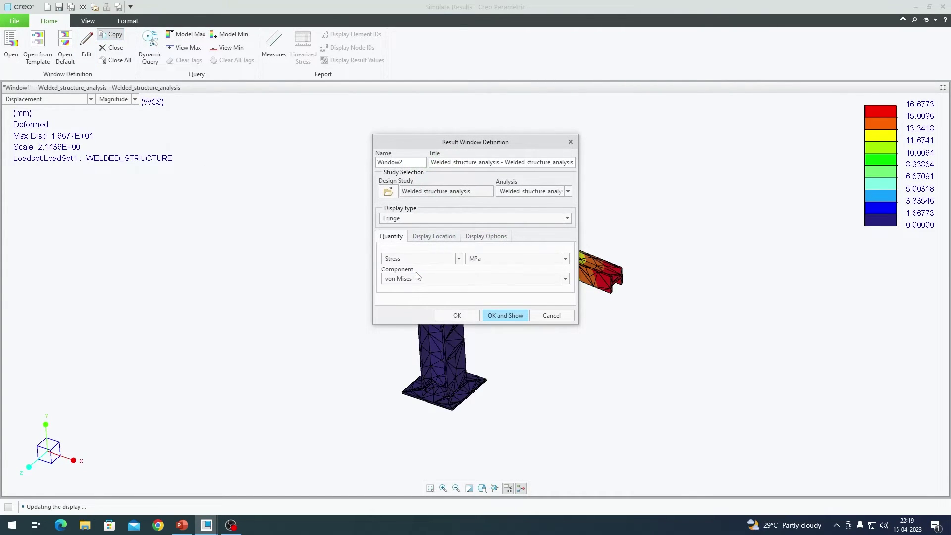
left_click(415, 278)
left_click(416, 279)
Show the von Mises stress undeformed and maximize Window2.
left_click(501, 236)
left_click(497, 251)
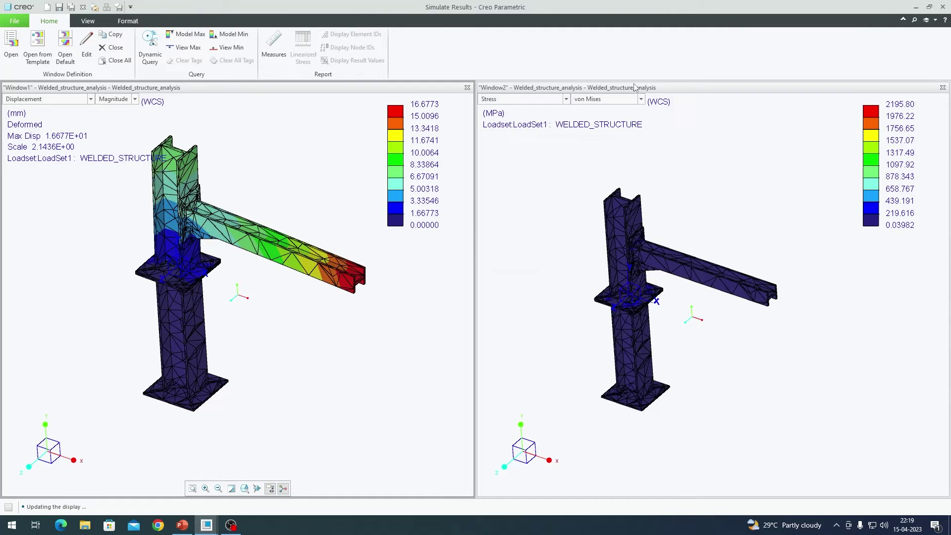
double_click(633, 87)
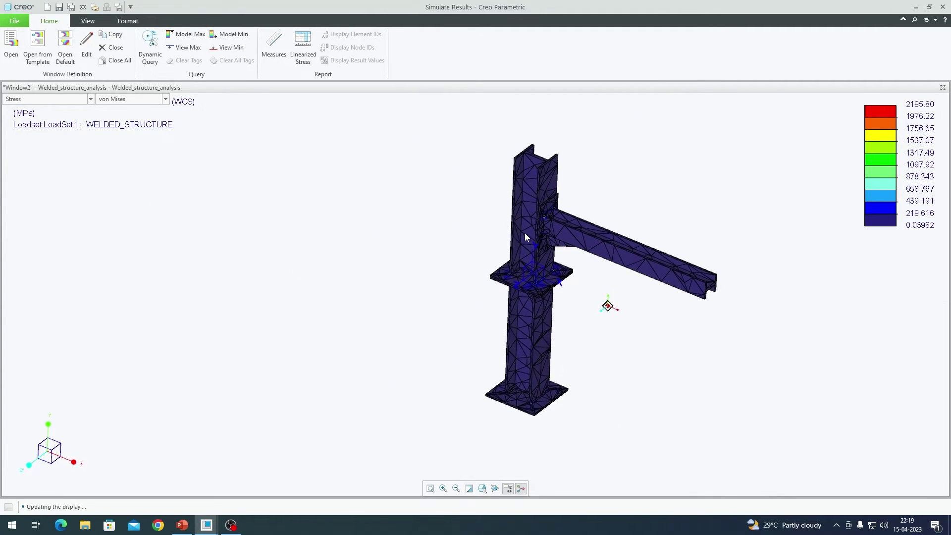
Set the von Mises legend range to Min 0 and Max 350 MPa.
left_click(127, 21)
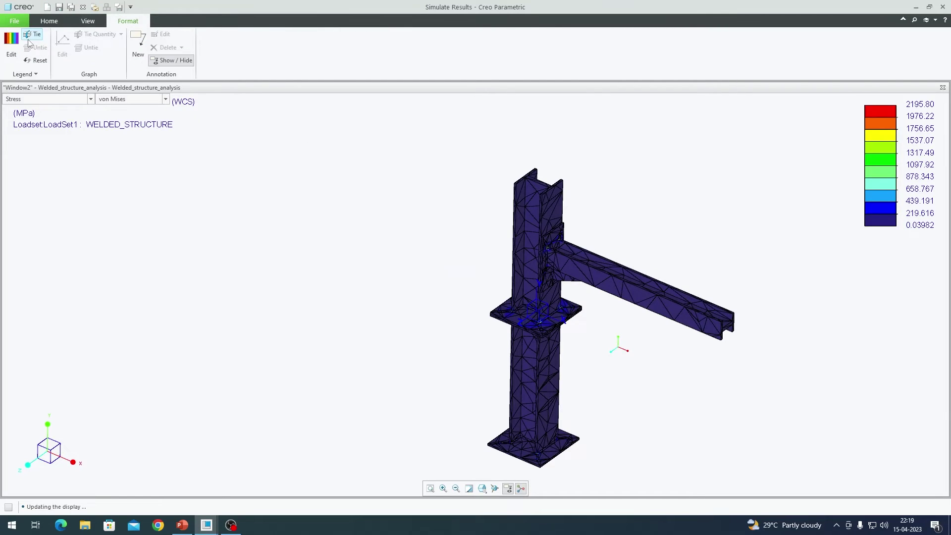
left_click(12, 42)
left_click(801, 326)
type("0")
left_click(788, 230)
type("3")
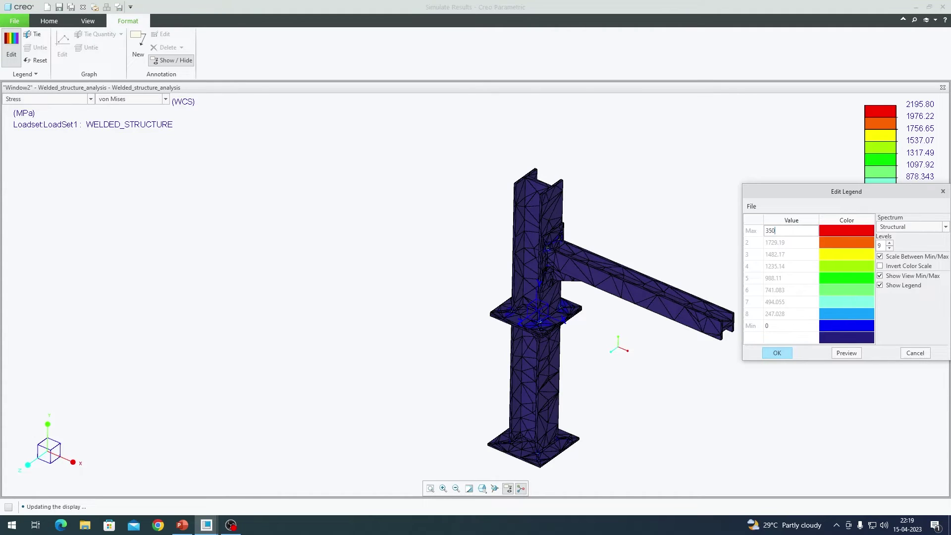
key("Return")
Recolour the two lowest legend bands grey in the Color Editor.
double_click(853, 329)
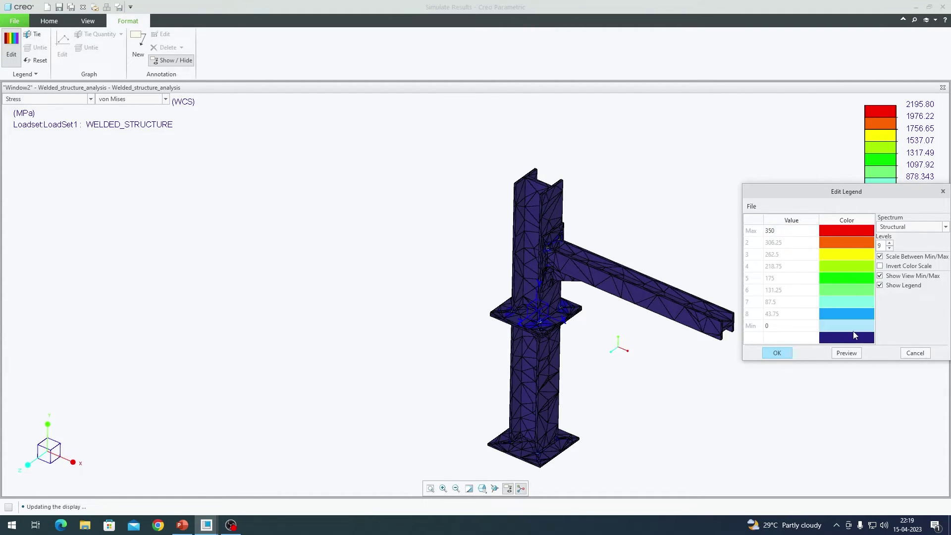
left_click(846, 138)
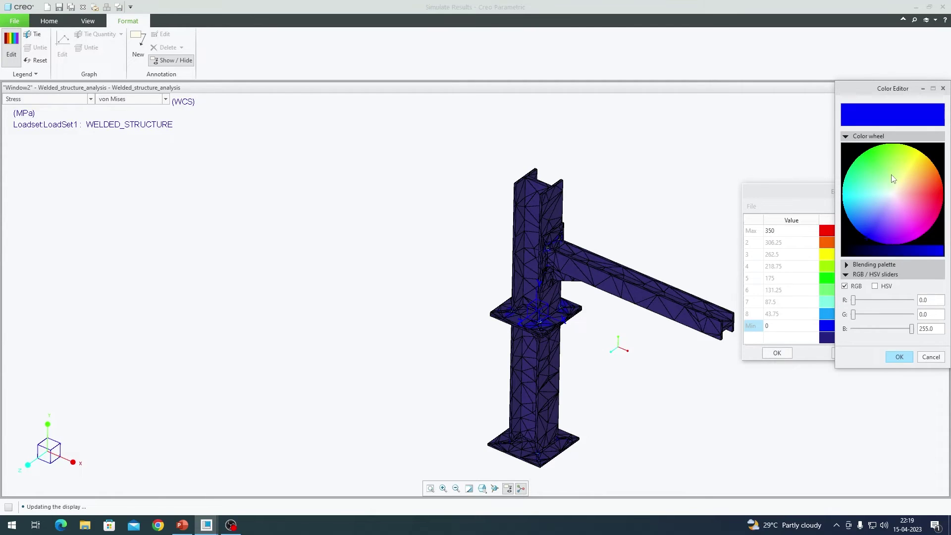
left_click(892, 192)
left_click(894, 254)
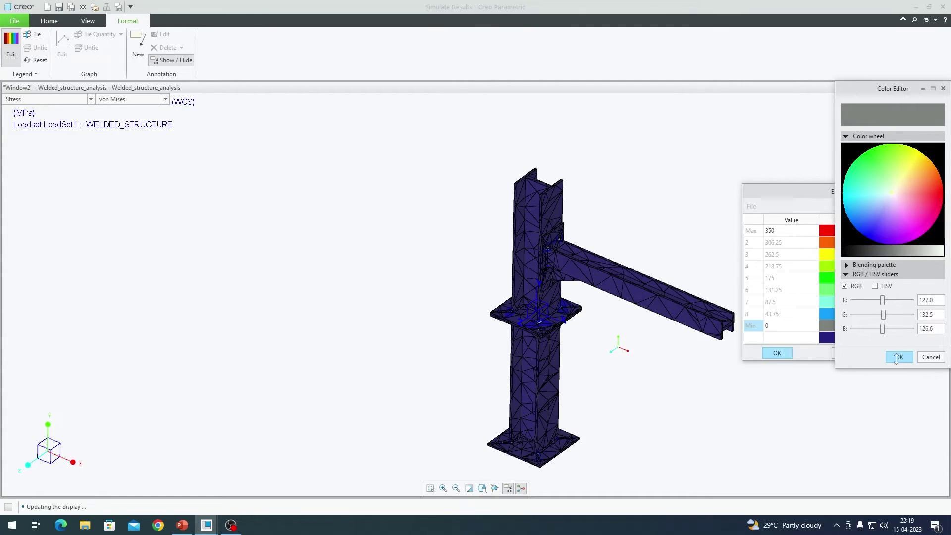
left_click(898, 357)
double_click(830, 336)
left_click(891, 191)
left_click(894, 252)
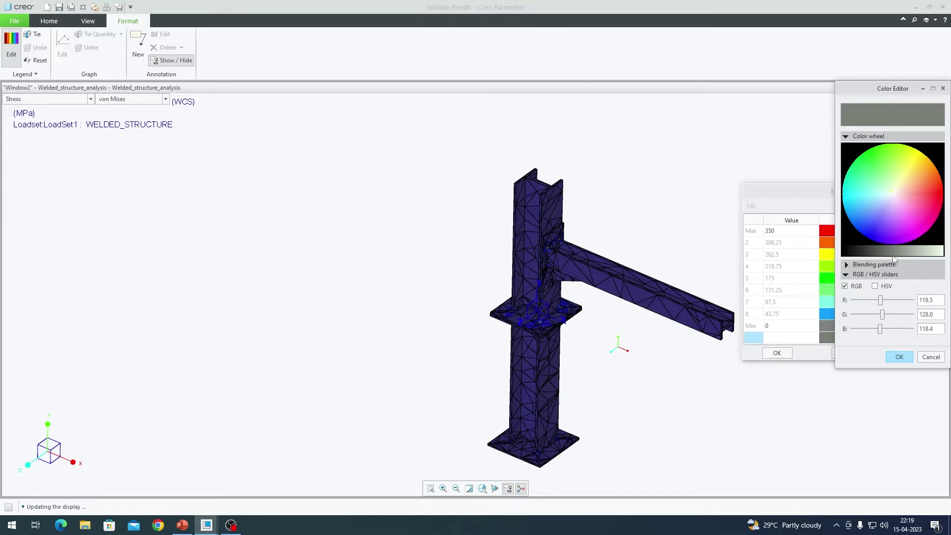
left_click(899, 356)
left_click(781, 356)
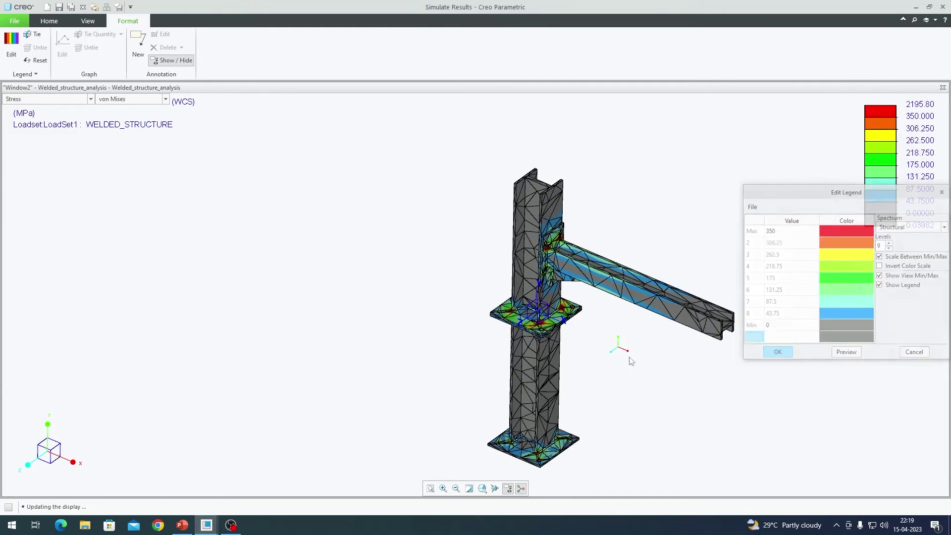
scroll(537, 304, "down", 5)
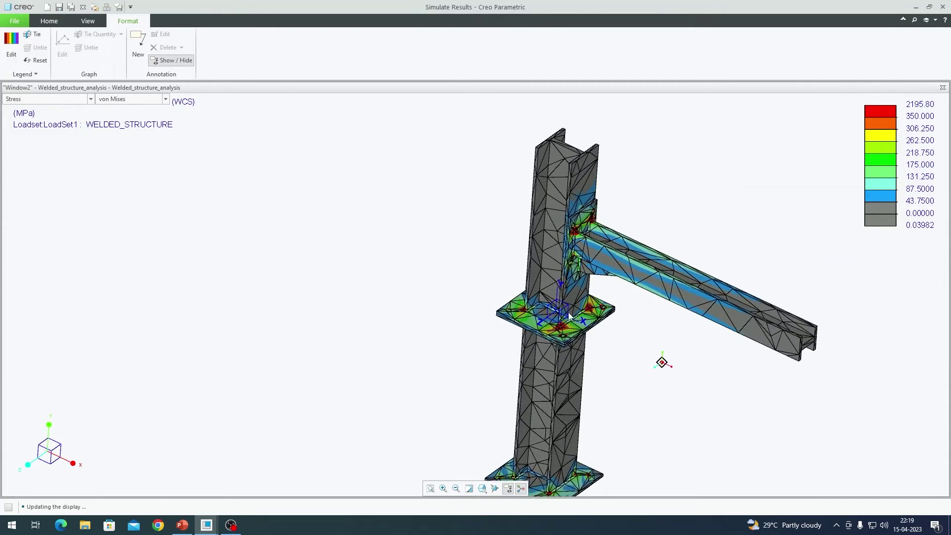
scroll(537, 304, "down", 6)
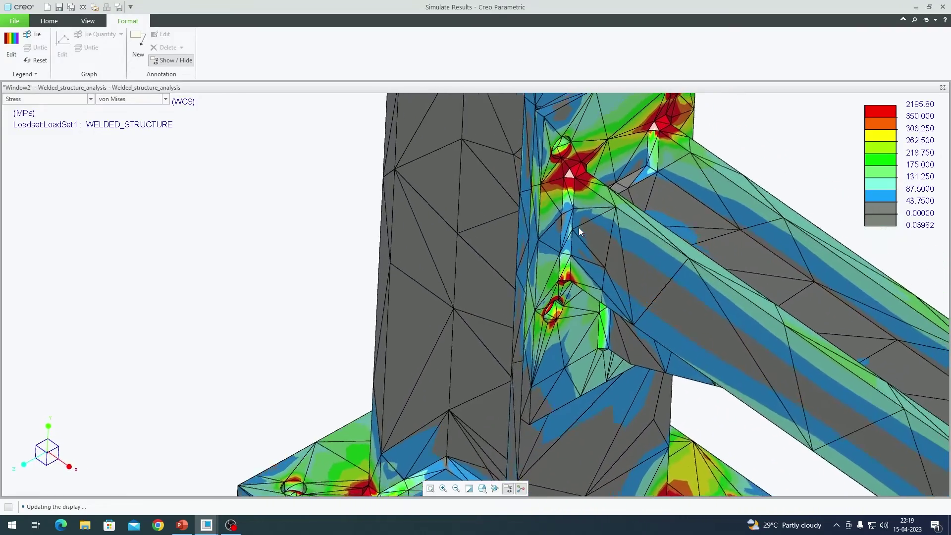
middle_click_drag(578, 227, 595, 184)
scroll(596, 187, "up", 4)
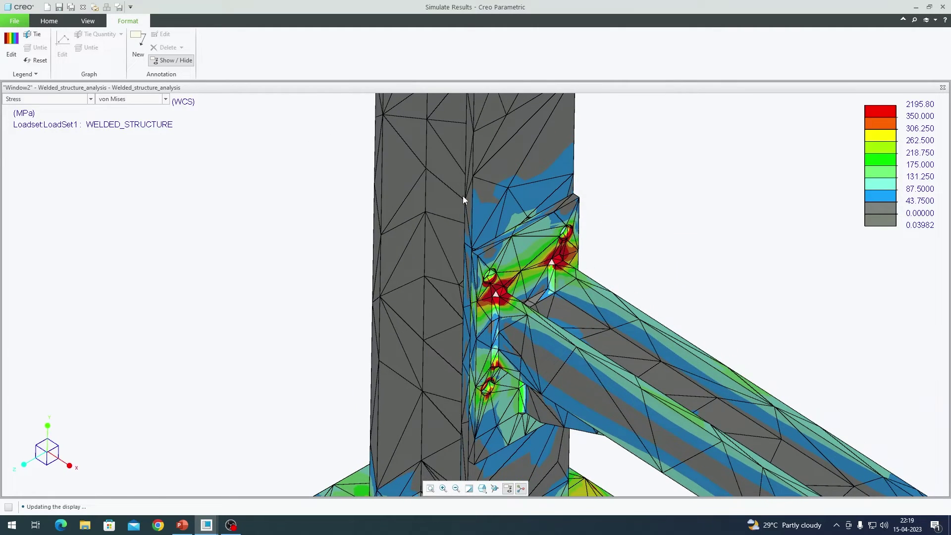
scroll(464, 200, "up", 4)
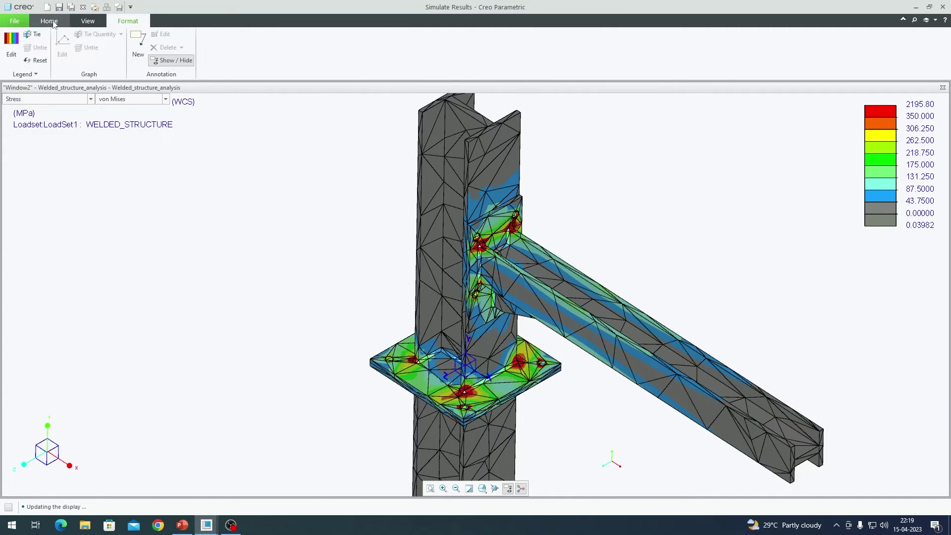
left_click(49, 21)
left_click(274, 50)
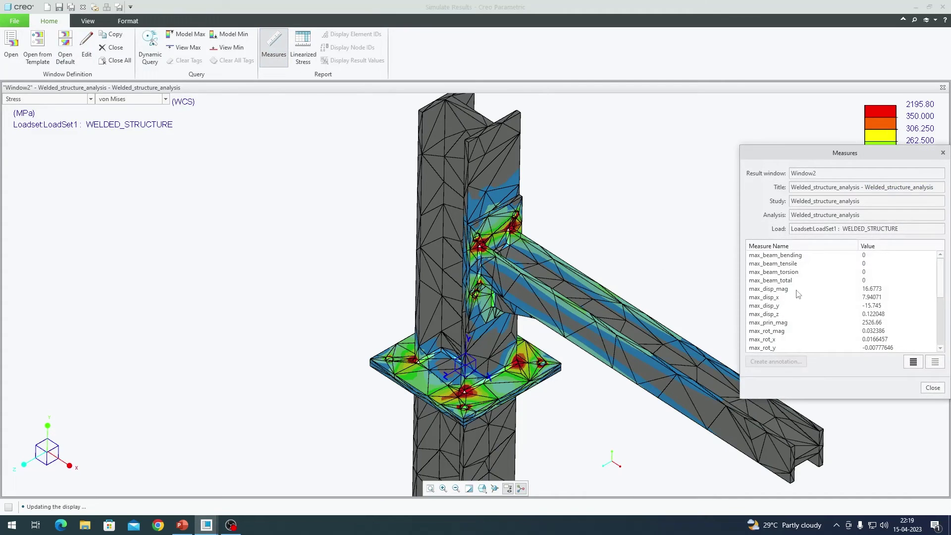
scroll(798, 294, "down", 5)
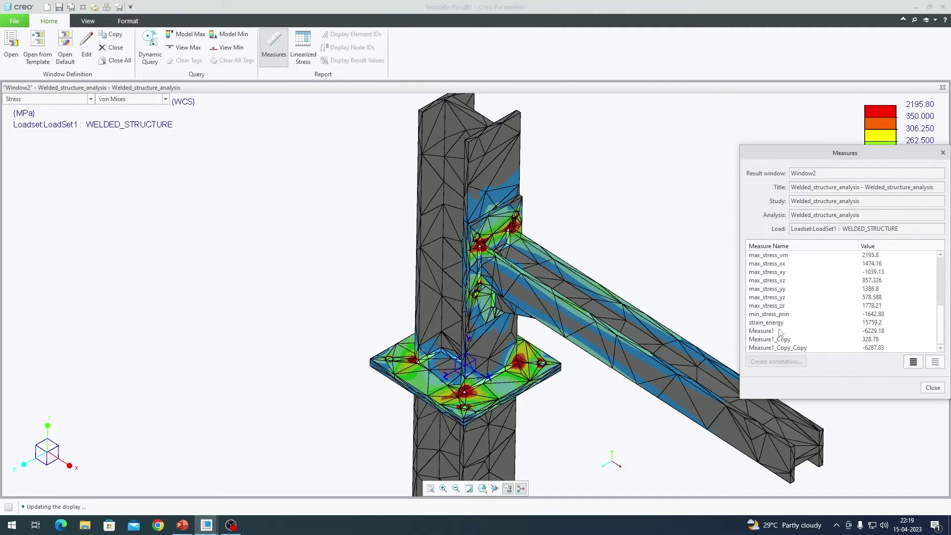
left_click(775, 330)
left_click(786, 339, "ctrl")
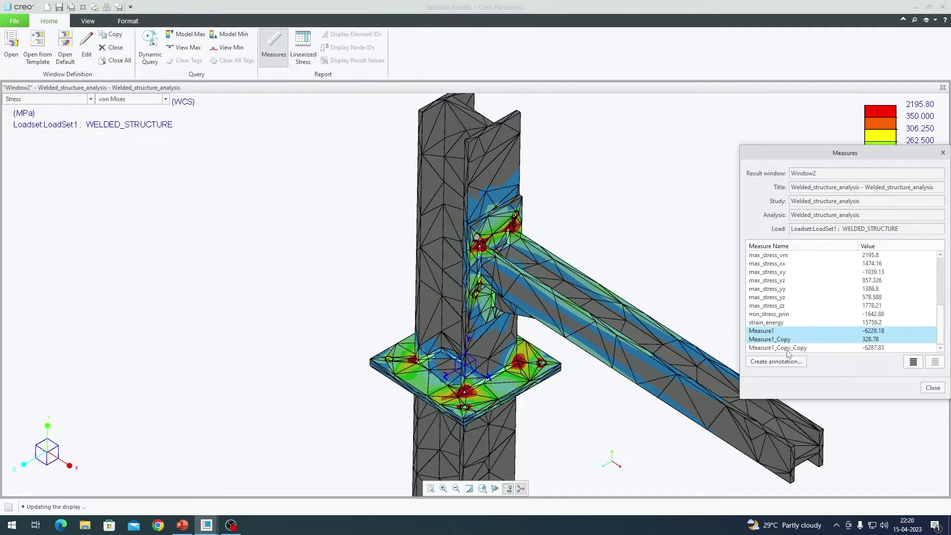
left_click(787, 349, "ctrl")
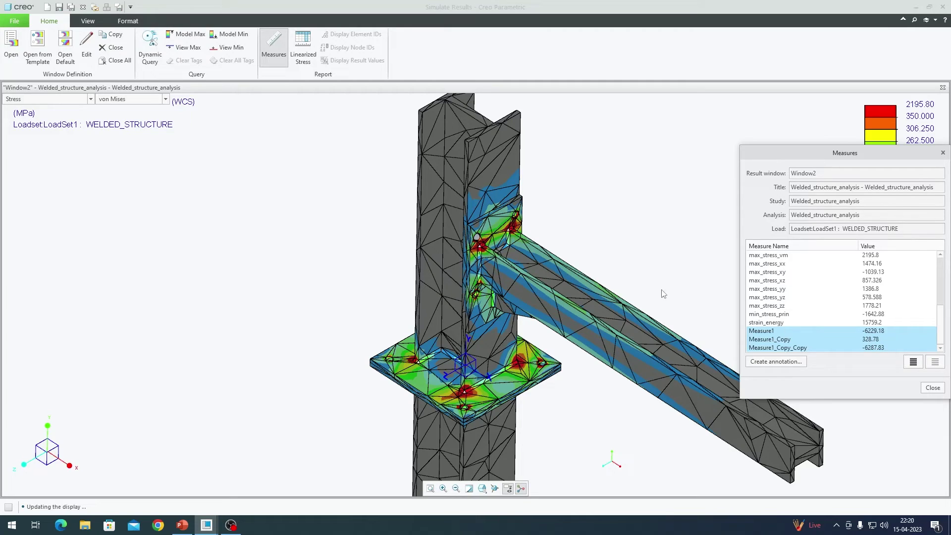
scroll(478, 237, "down", 3)
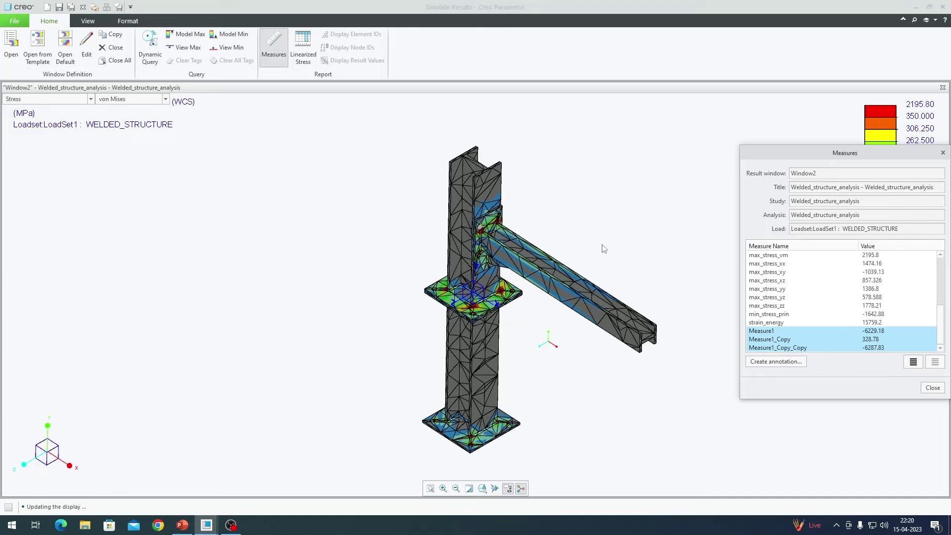
scroll(500, 226, "down", 5)
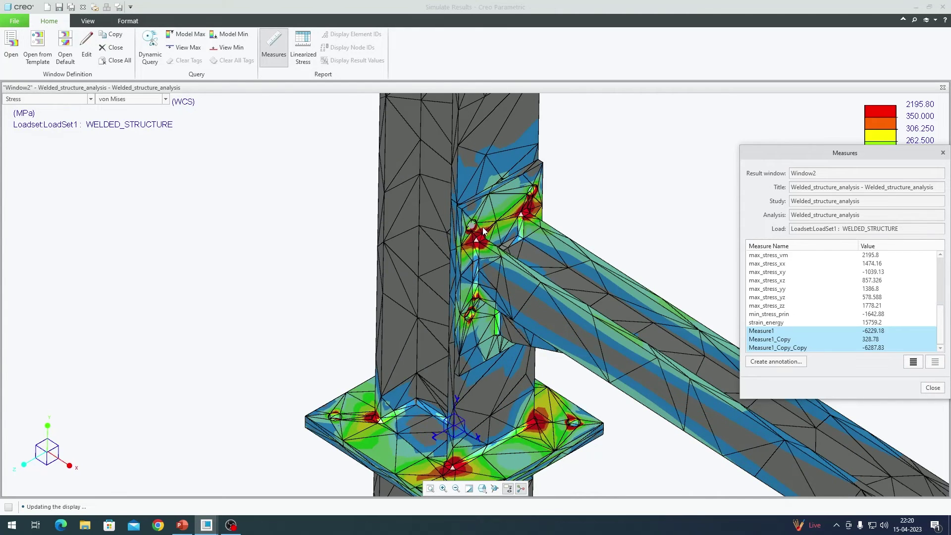
scroll(481, 220, "up", 3)
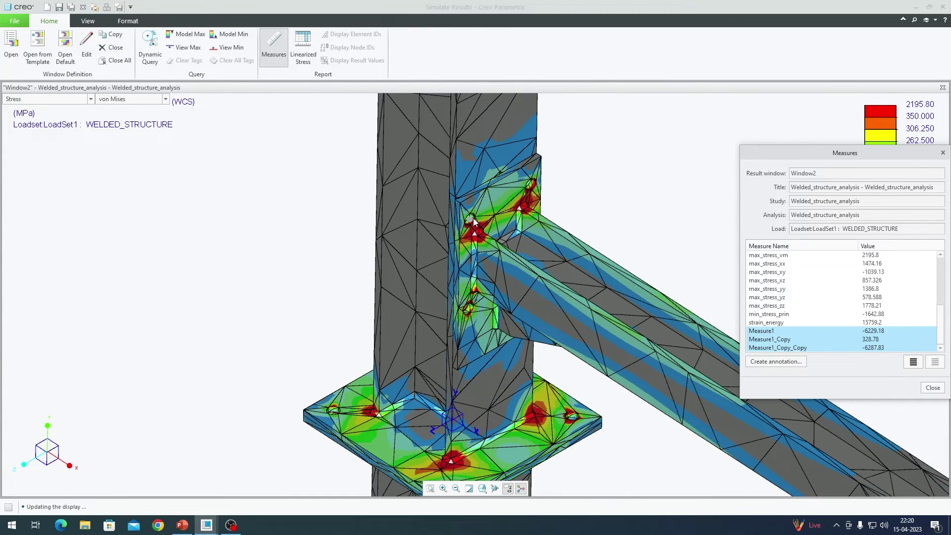
scroll(474, 221, "up", 5)
left_click(933, 387)
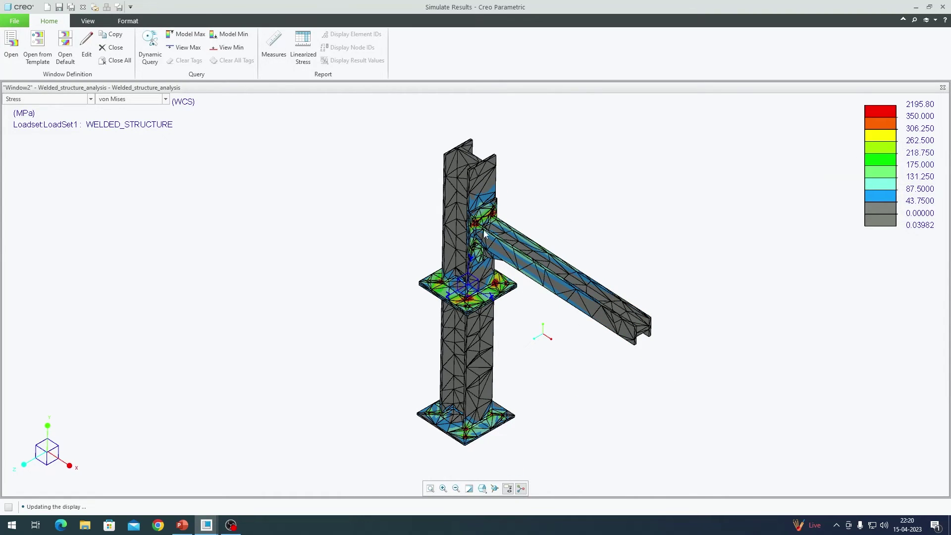
Copy the stress window into a new Window3 plotting P-Level.
left_click(116, 39)
left_click(398, 237)
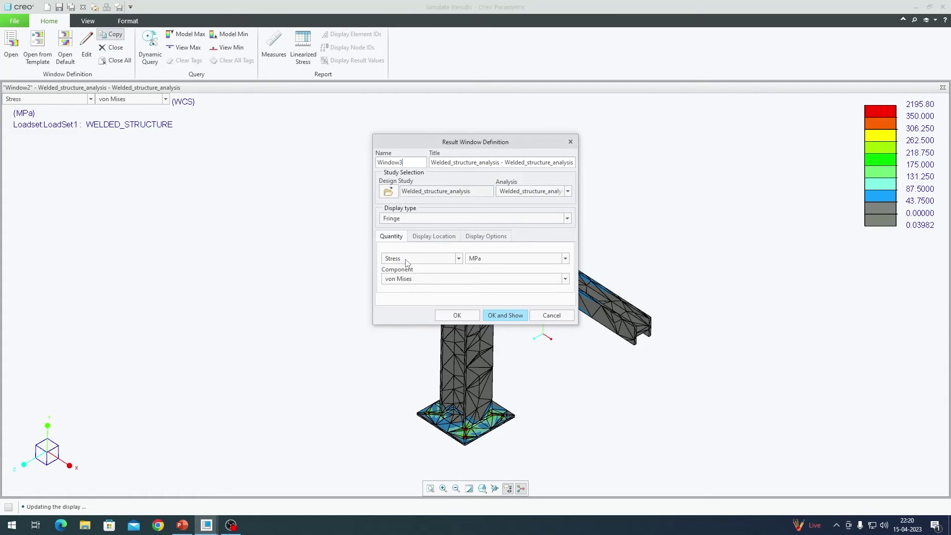
left_click(406, 260)
left_click(396, 292)
left_click(506, 314)
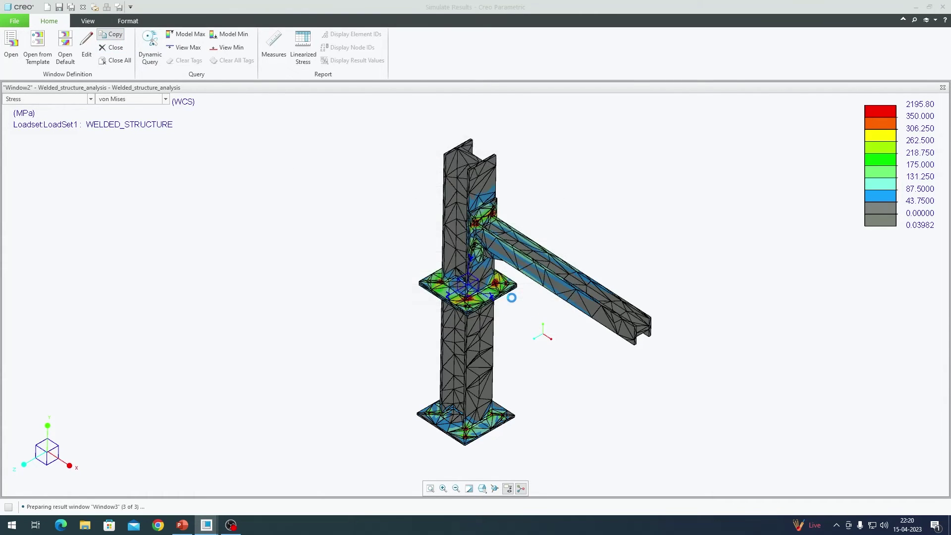
Maximize Window3 and rotate and zoom the mesh to inspect Max P-Level 6.
double_click(765, 88)
scroll(435, 253, "down", 1)
middle_click_drag(476, 237, 484, 241)
scroll(485, 241, "down", 10)
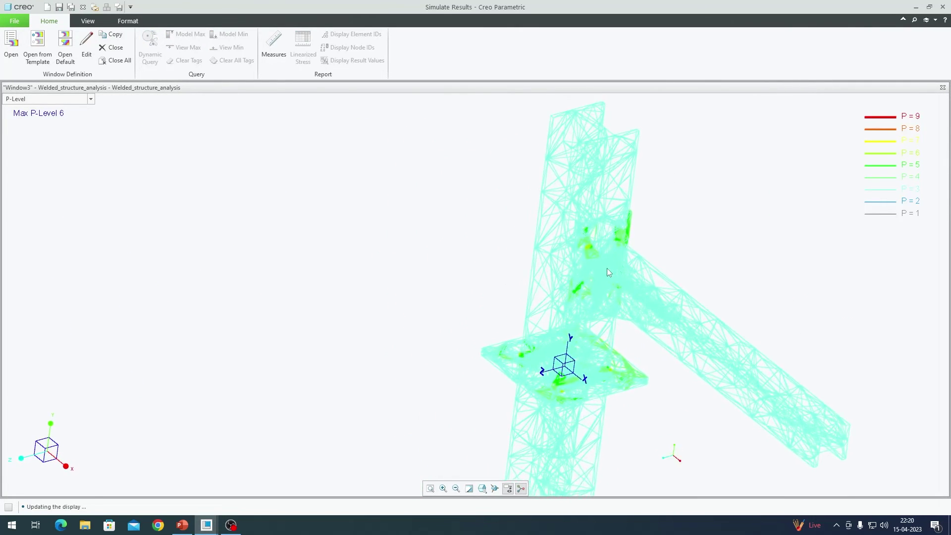
scroll(609, 268, "down", 2)
mouse_move(610, 269)
middle_mouse_down()
mouse_move(565, 258)
mouse_move(730, 257)
mouse_move(553, 254)
mouse_move(561, 283)
middle_mouse_up()
scroll(562, 287, "up", 5)
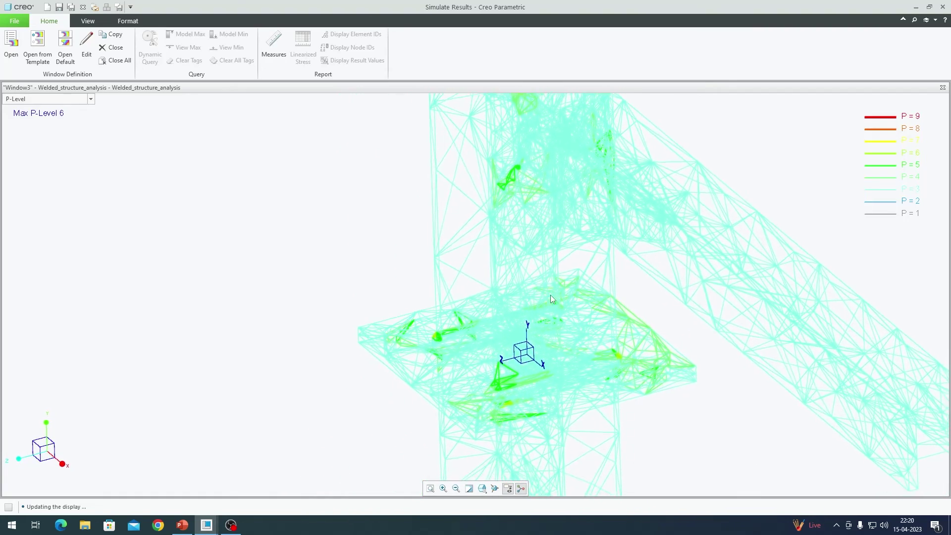
scroll(552, 311, "up", 6)
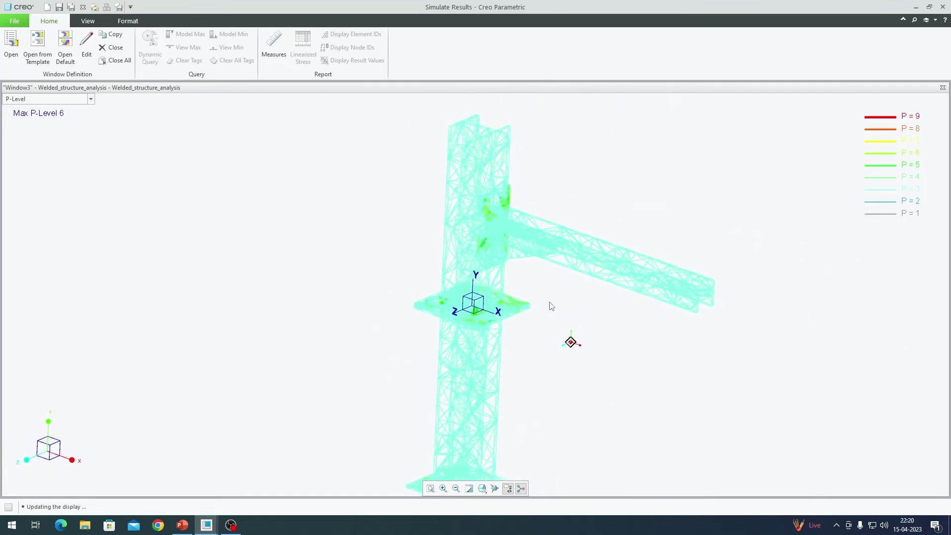
middle_click_drag(549, 305, 551, 318, "shift")
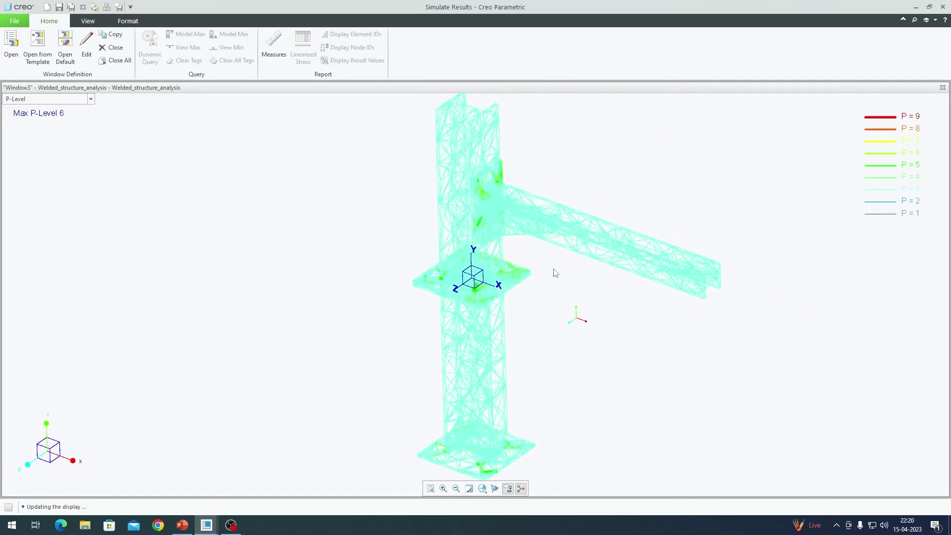
Restore the three result windows side by side and rotate the Window2 stress model.
double_click(496, 86)
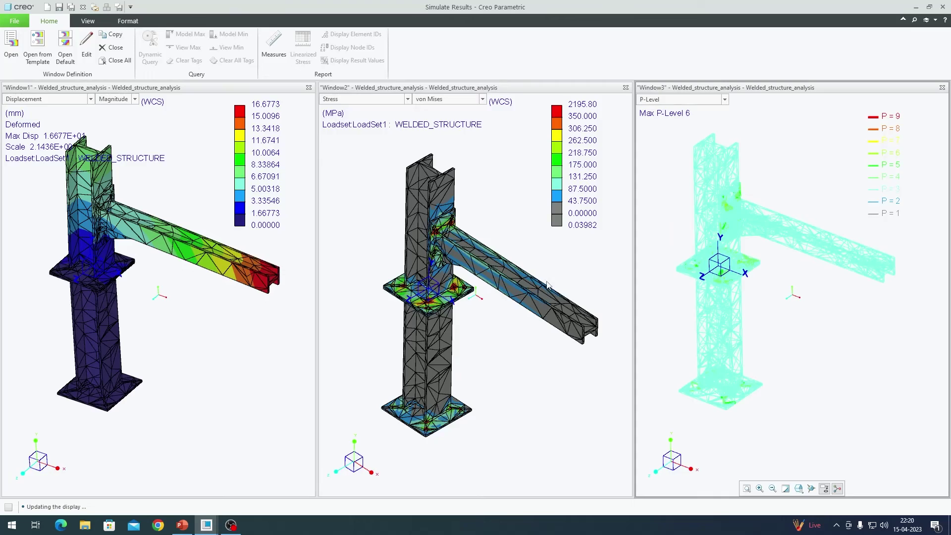
middle_click_drag(547, 285, 492, 302)
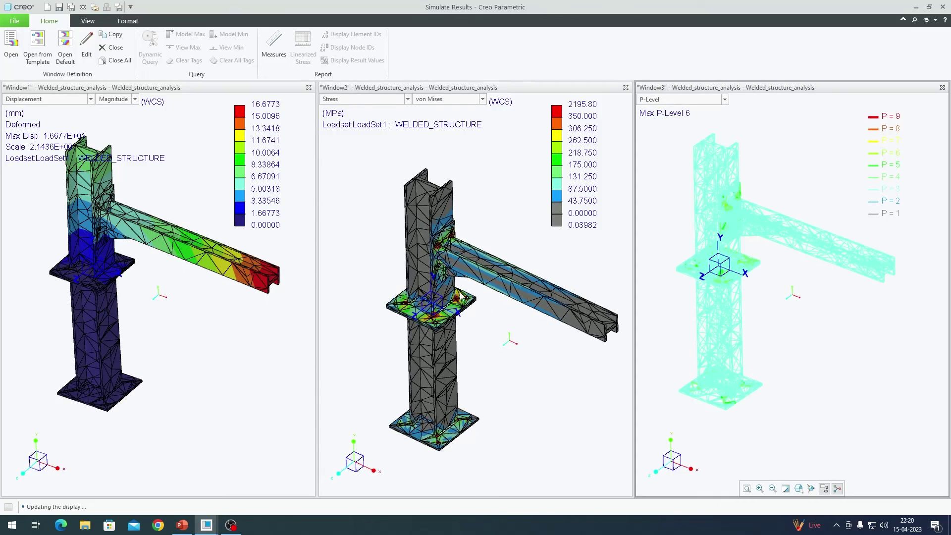
scroll(459, 296, "down", 5)
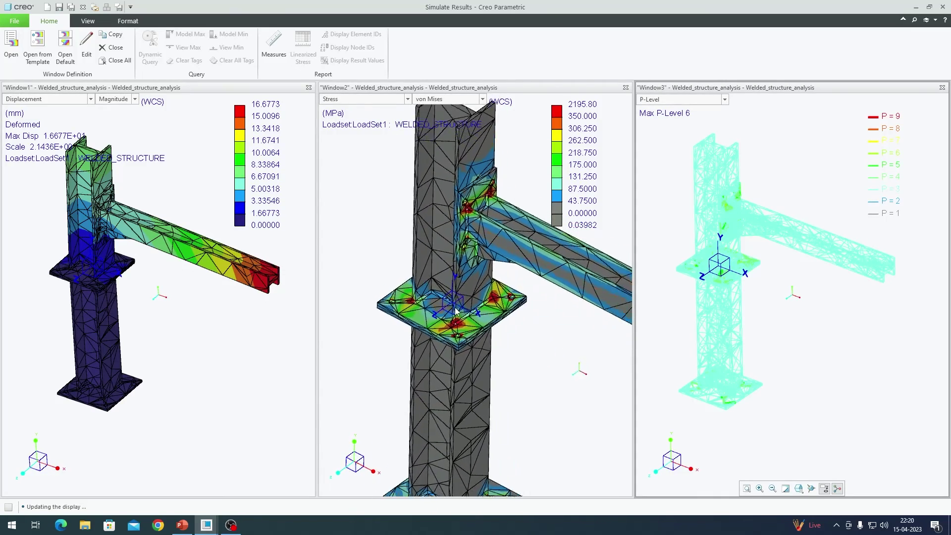
scroll(456, 310, "up", 5)
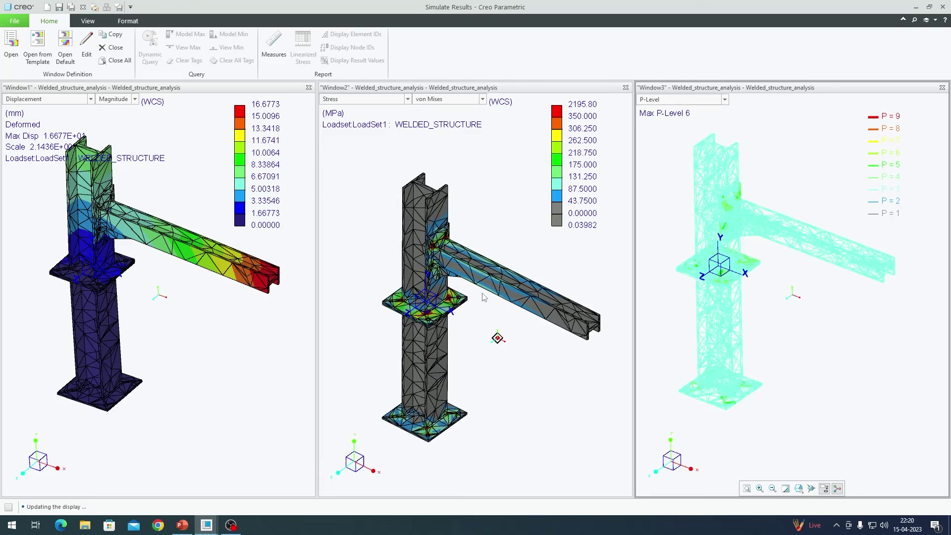
scroll(440, 245, "down", 2)
scroll(440, 246, "down", 4)
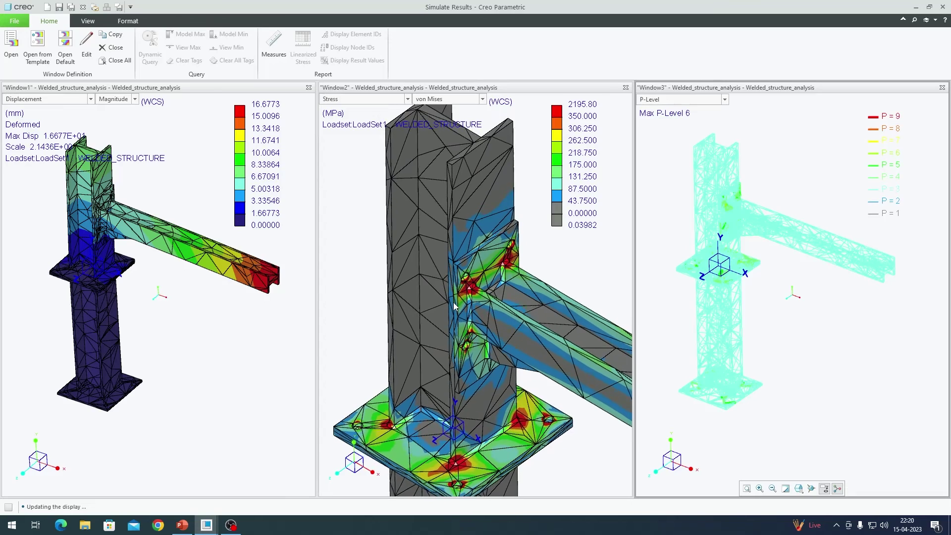
middle_click_drag(454, 302, 456, 302)
Zoom the von Mises stress model in Window2 in and out to inspect it.
scroll(454, 303, "up", 2)
scroll(454, 302, "down", 2)
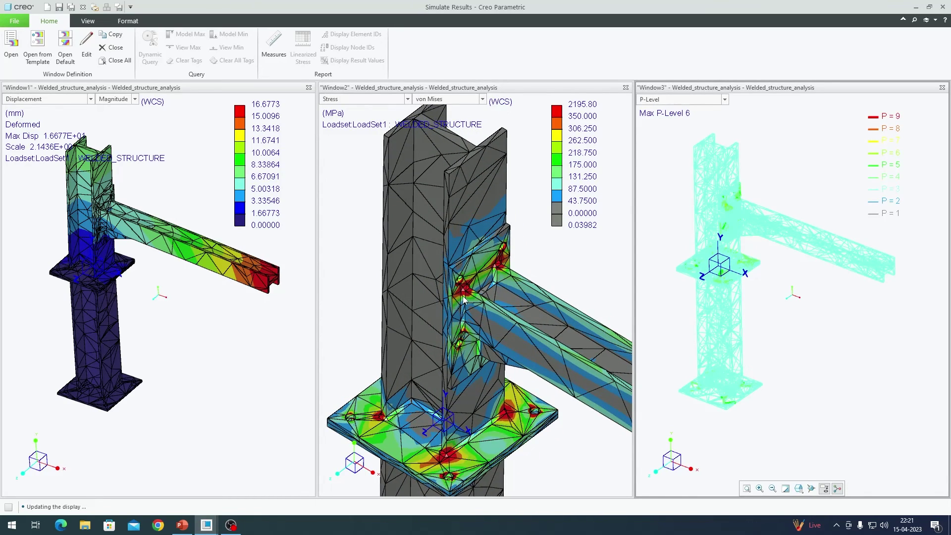
scroll(465, 298, "down", 3)
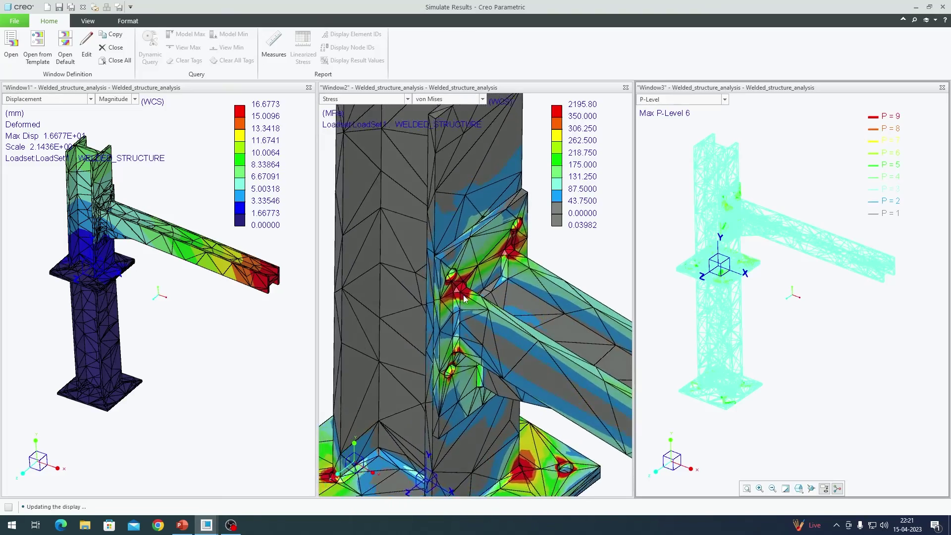
scroll(460, 298, "up", 2)
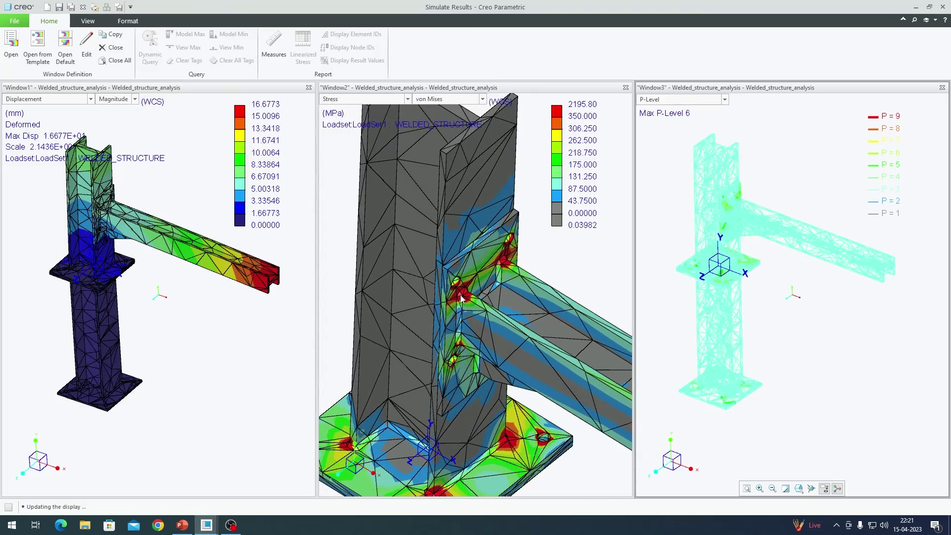
scroll(461, 299, "up", 4)
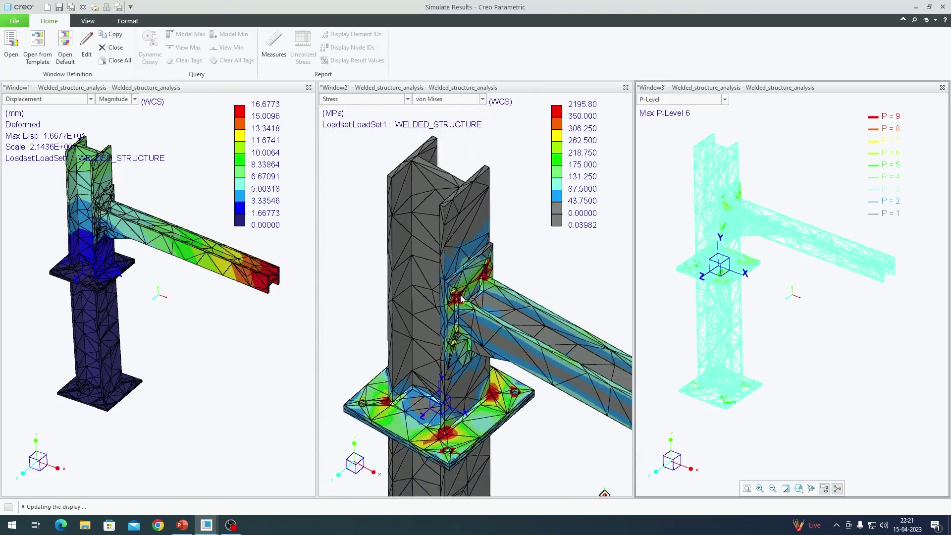
scroll(459, 303, "up", 2)
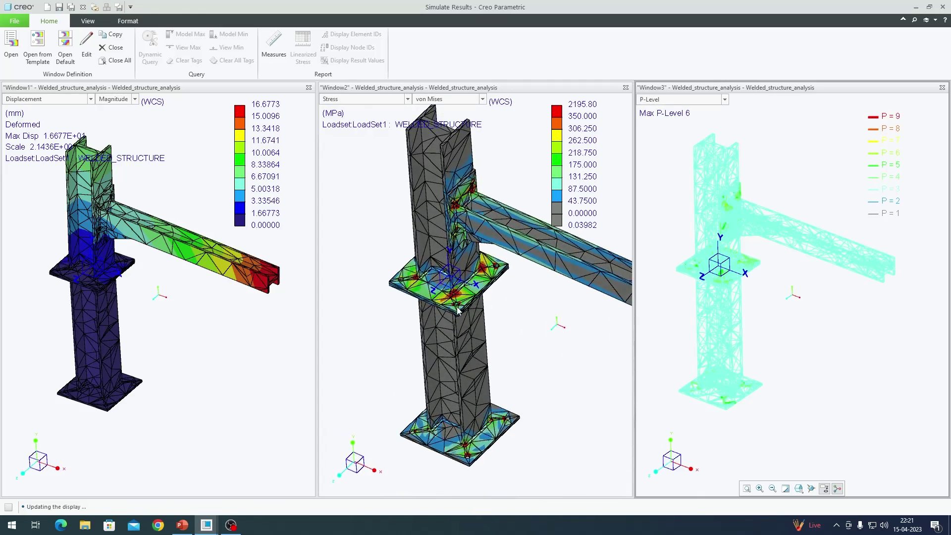
scroll(472, 277, "down", 5)
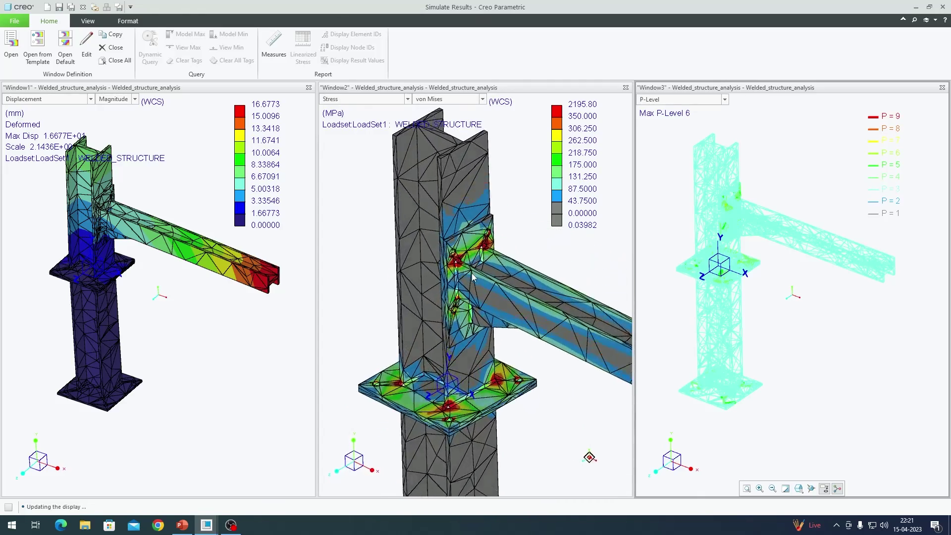
scroll(471, 275, "up", 2)
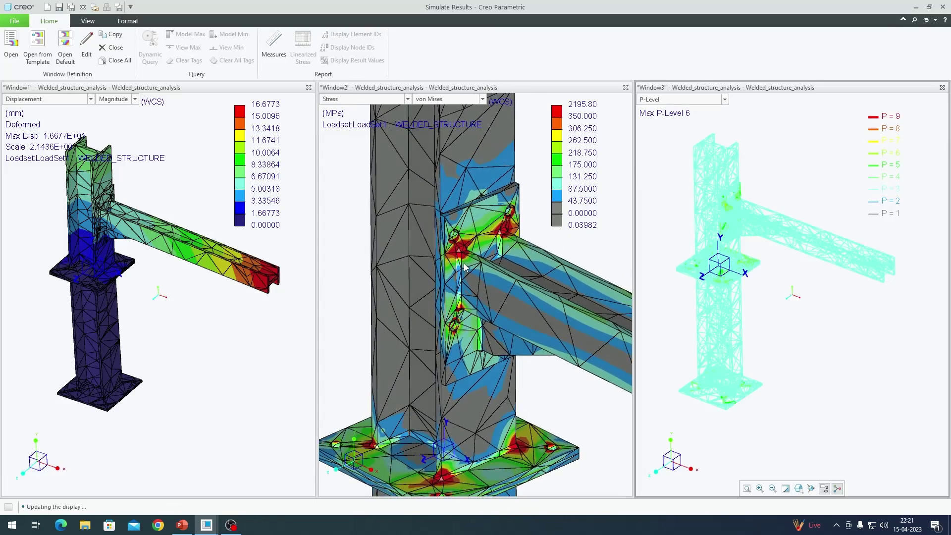
scroll(465, 267, "up", 4)
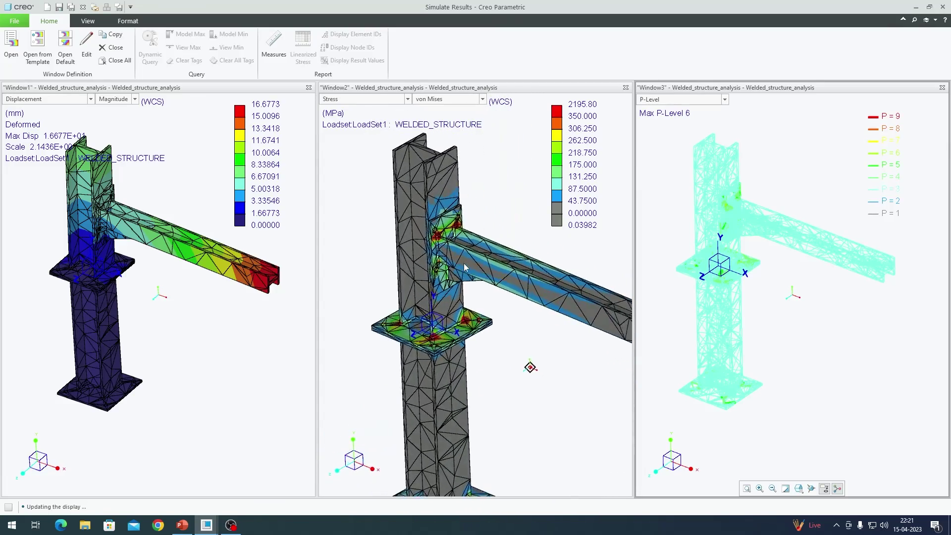
scroll(464, 268, "up", 2)
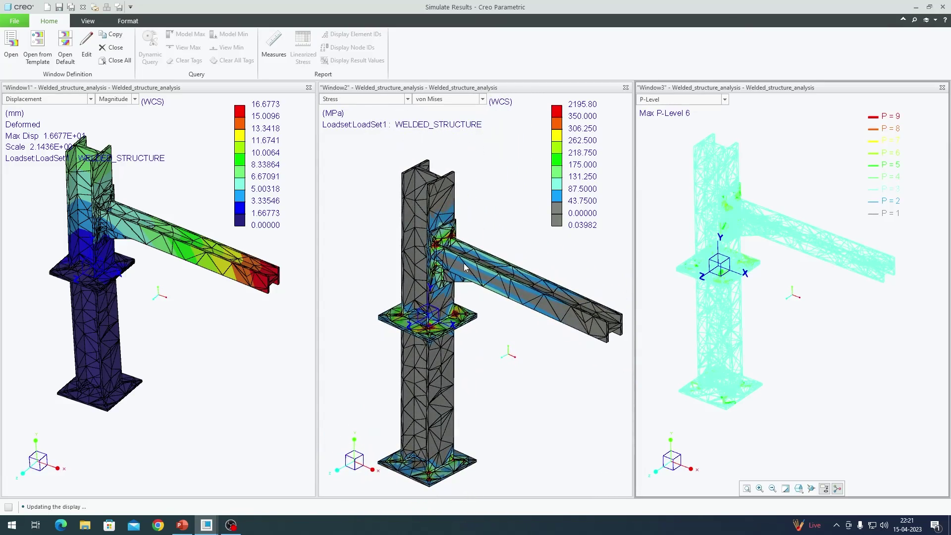